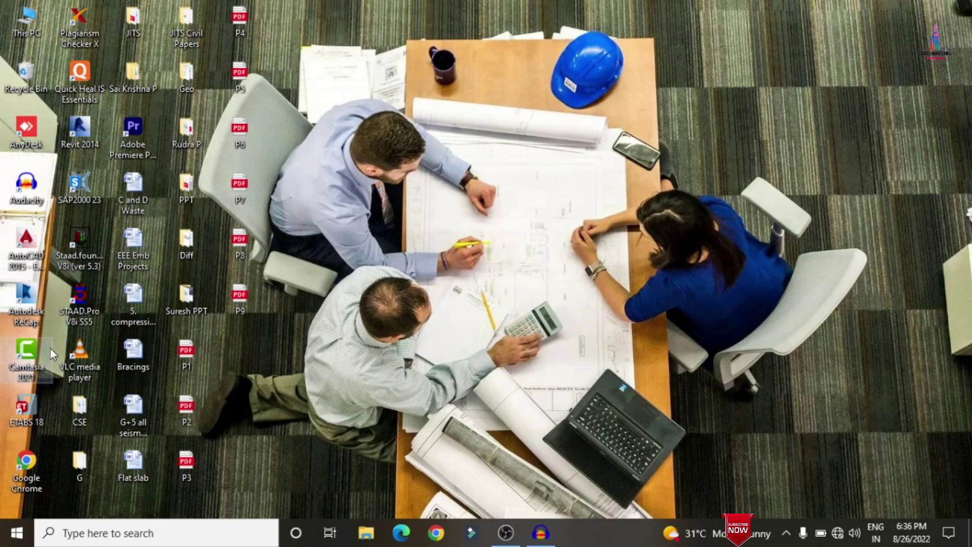
Launch SAP2000 maximized and start a new model from the 3D Frames template.
double_click(83, 185)
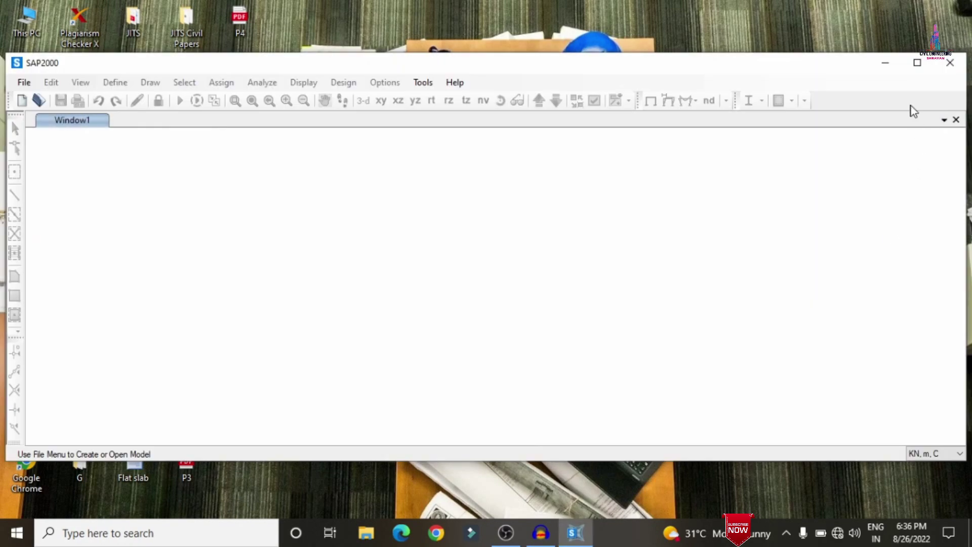
click(914, 63)
click(12, 25)
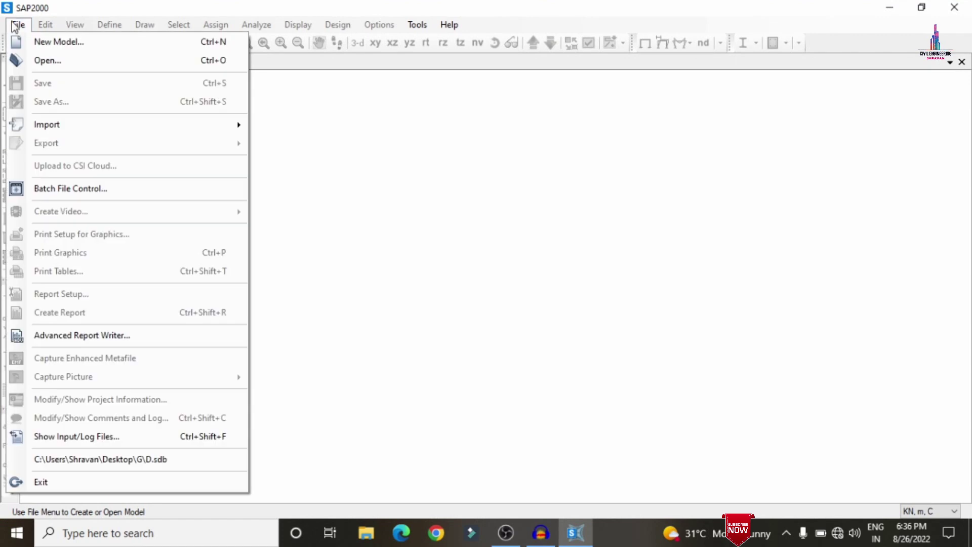
click(36, 40)
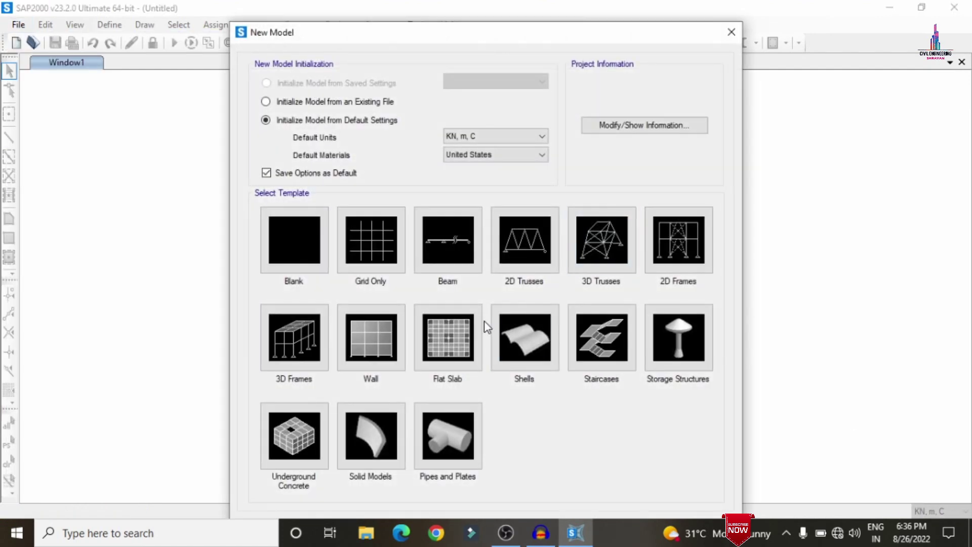
click(298, 361)
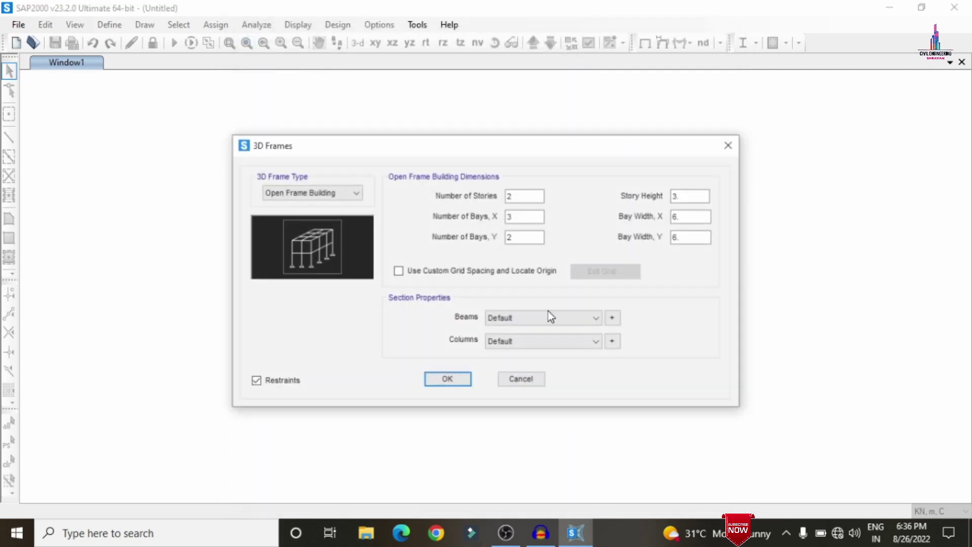
In the 3D Frames template, enter 6 storeys, storey height 3 and 3 bays in X.
double_click(515, 195)
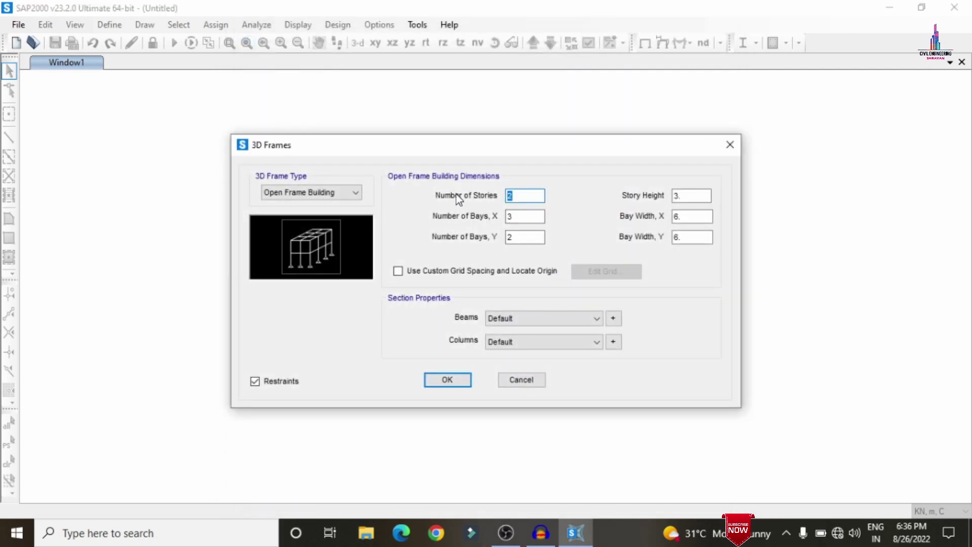
text(6)
key(Tab)
key(Tab)
key(Tab)
text(3)
key(Tab)
key(Tab)
text(3)
click(614, 318)
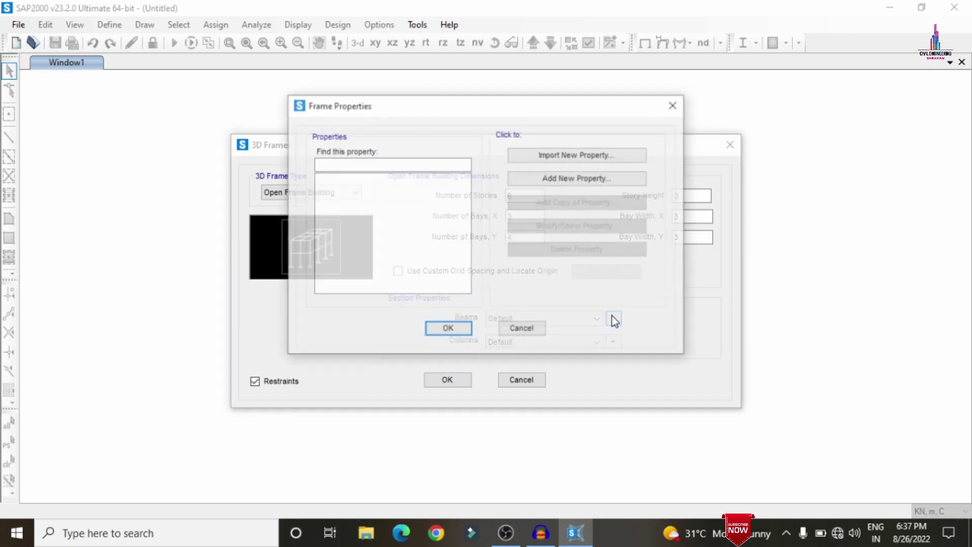
Add a new concrete rectangular frame section named B0.35X0.35.
click(552, 180)
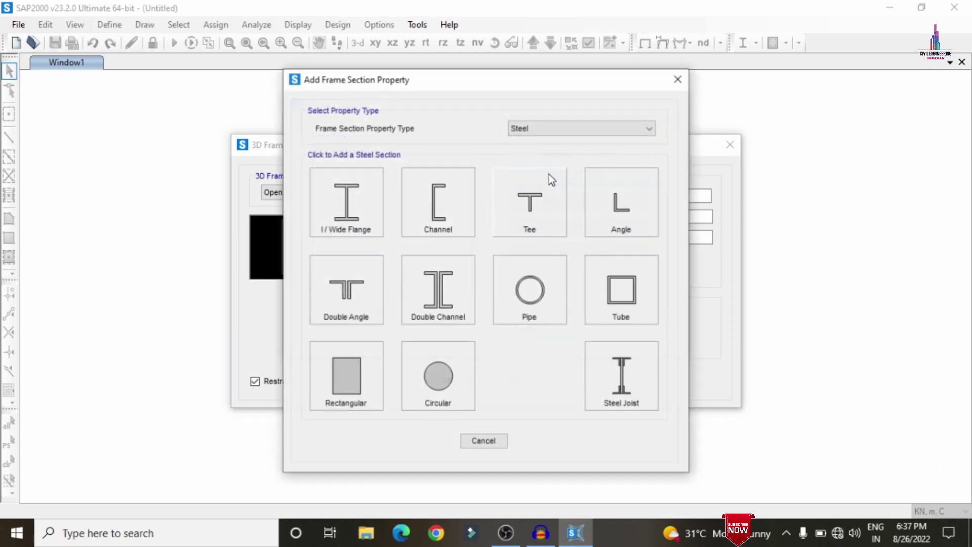
click(536, 128)
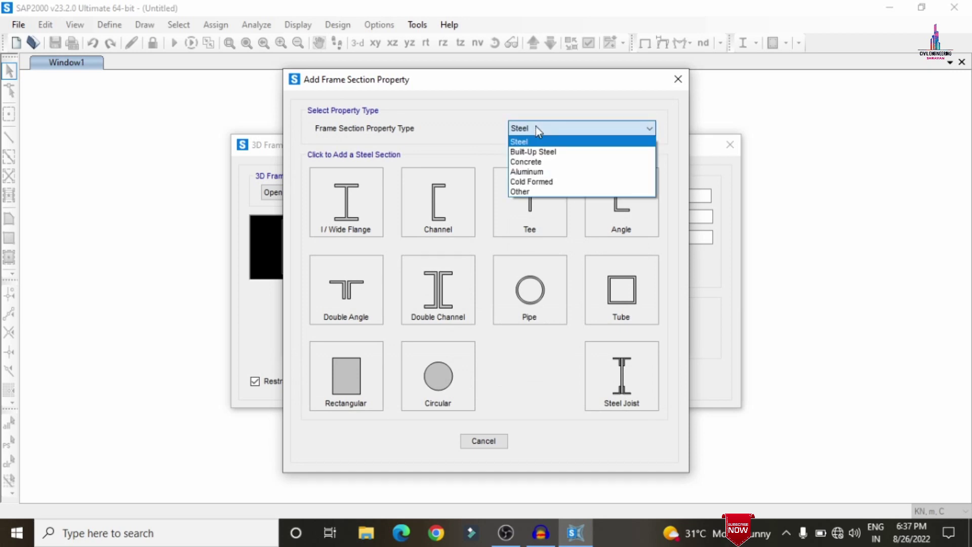
click(525, 165)
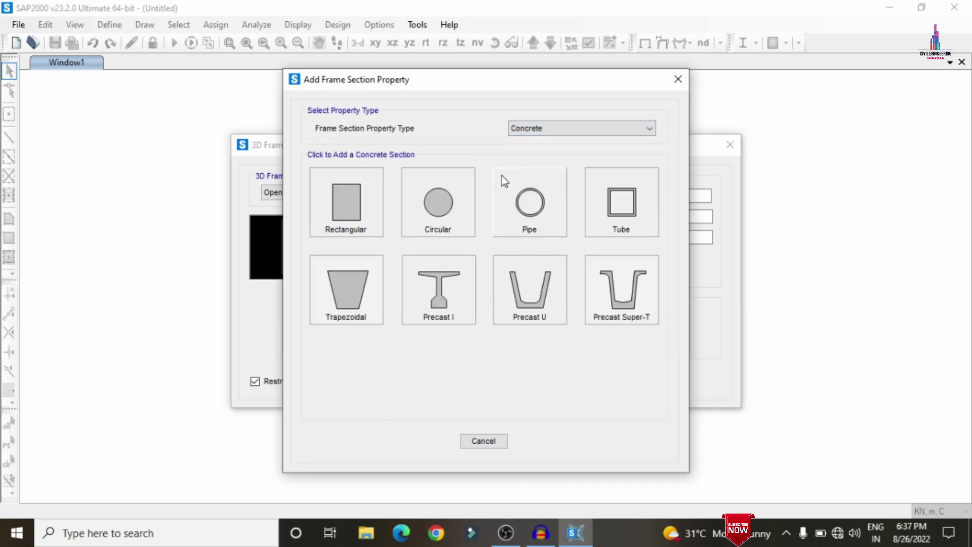
click(351, 202)
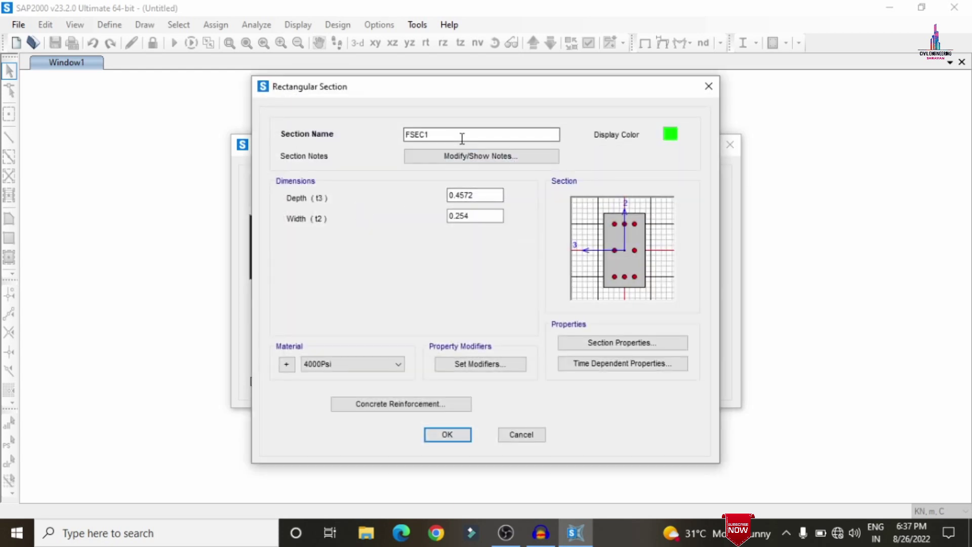
double_click(462, 138)
text(B0.35)
key(Tab)
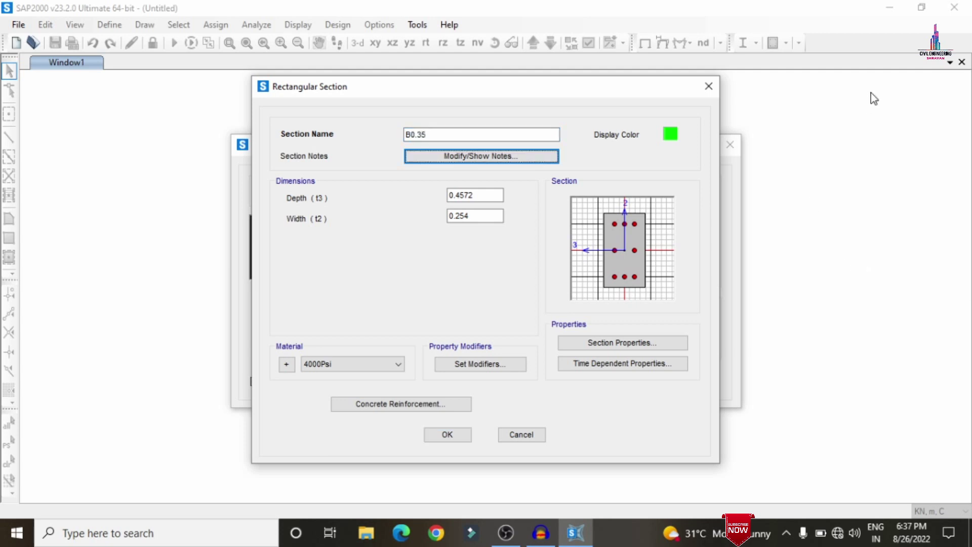
click(462, 134)
text(X0.35)
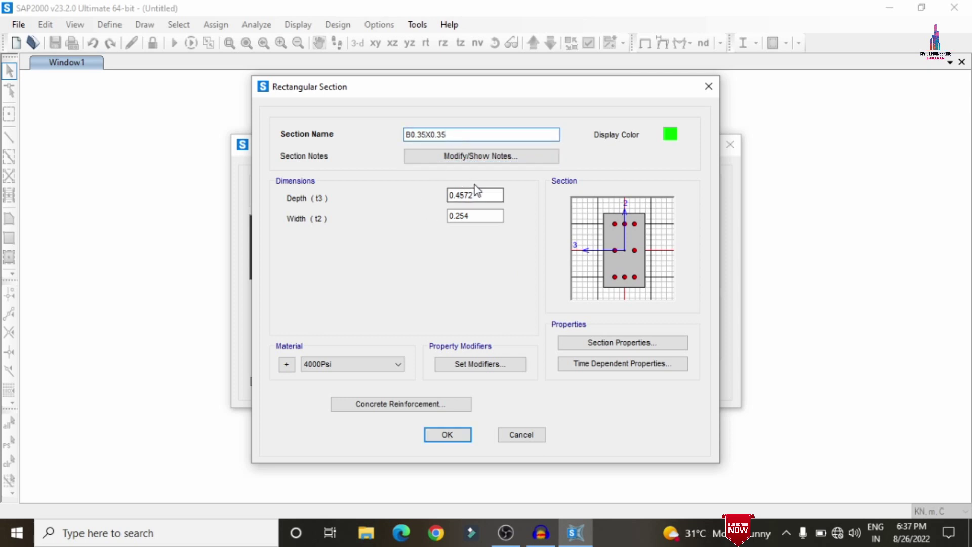
Set the section depth and width to 0.35 and keep 4000Psi as its material.
double_click(480, 194)
text(0.3)
key(Tab)
text(0.35)
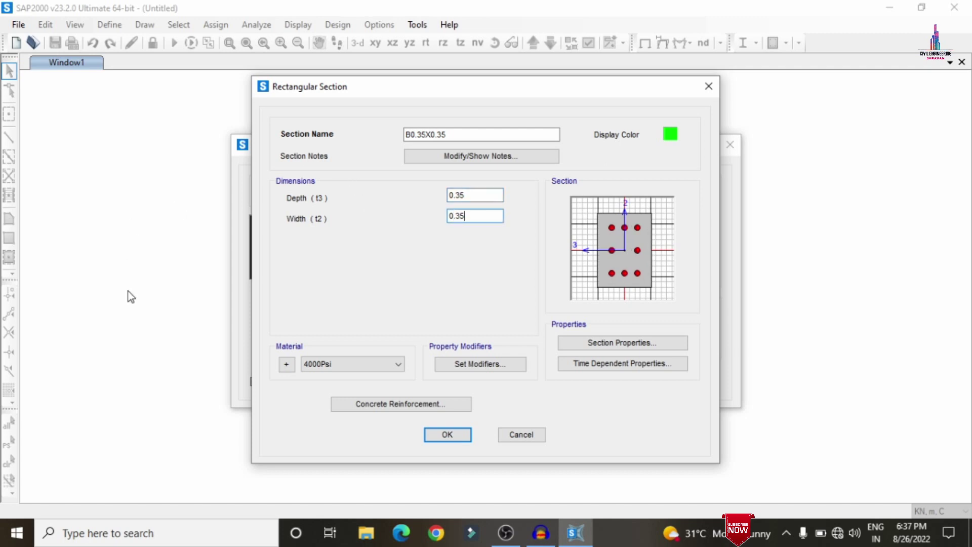
click(325, 365)
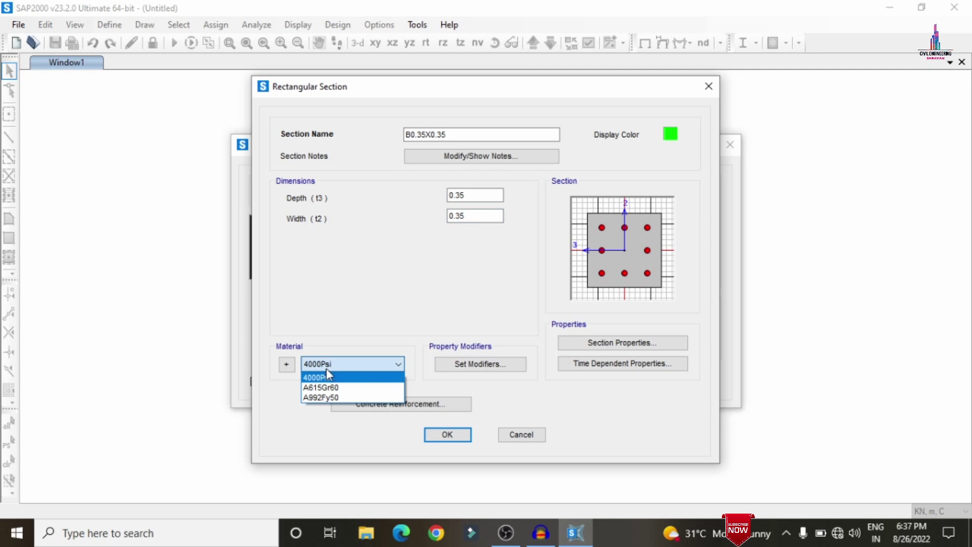
click(282, 358)
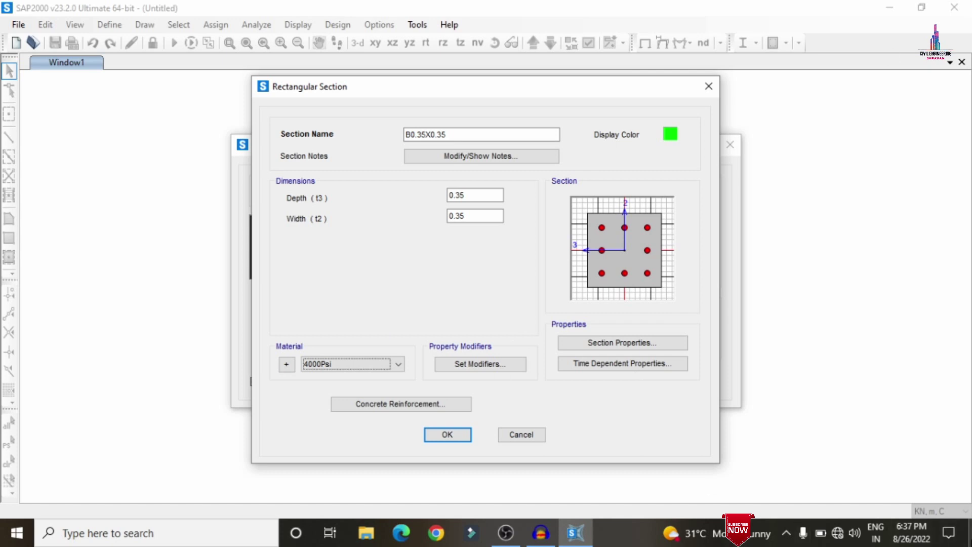
click(288, 363)
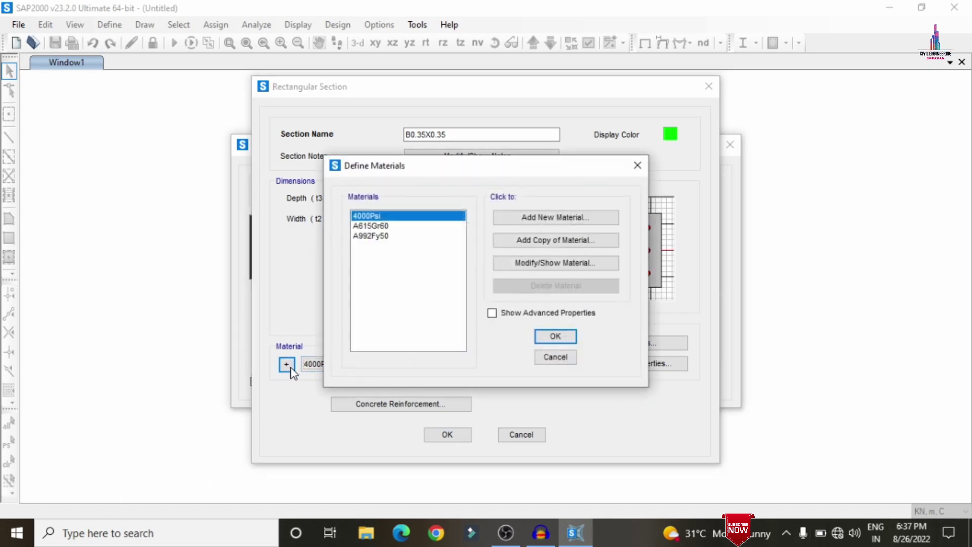
Add an Indian-region M30 concrete material.
click(529, 222)
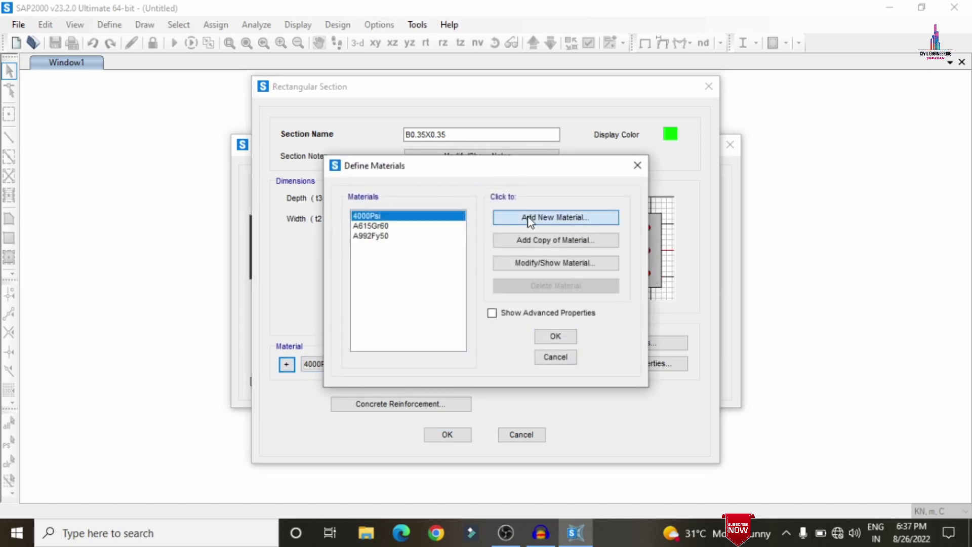
click(485, 237)
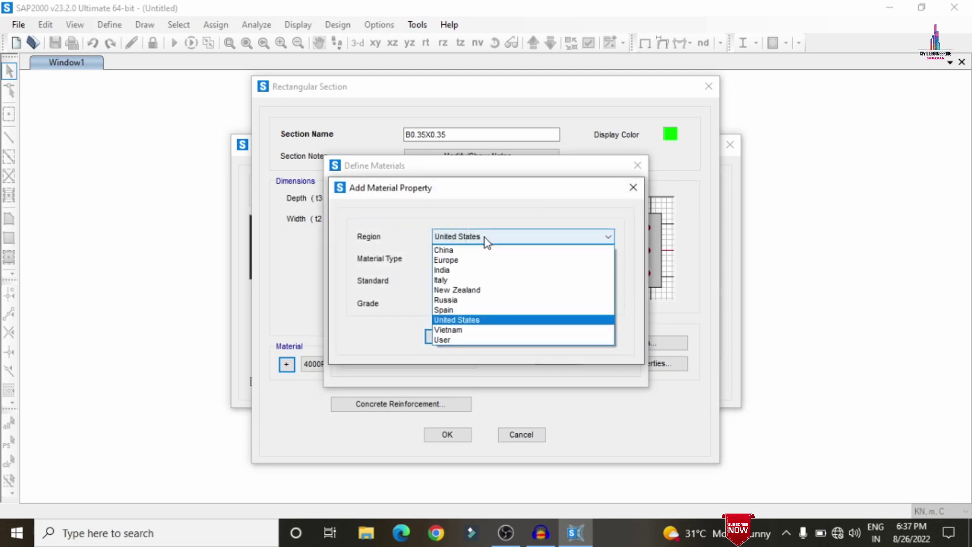
click(470, 270)
click(461, 259)
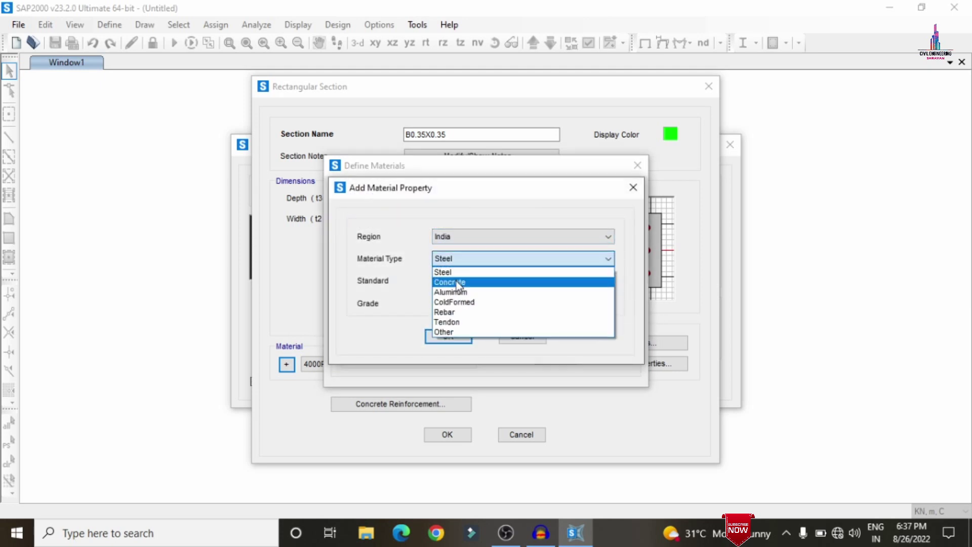
click(457, 281)
click(449, 337)
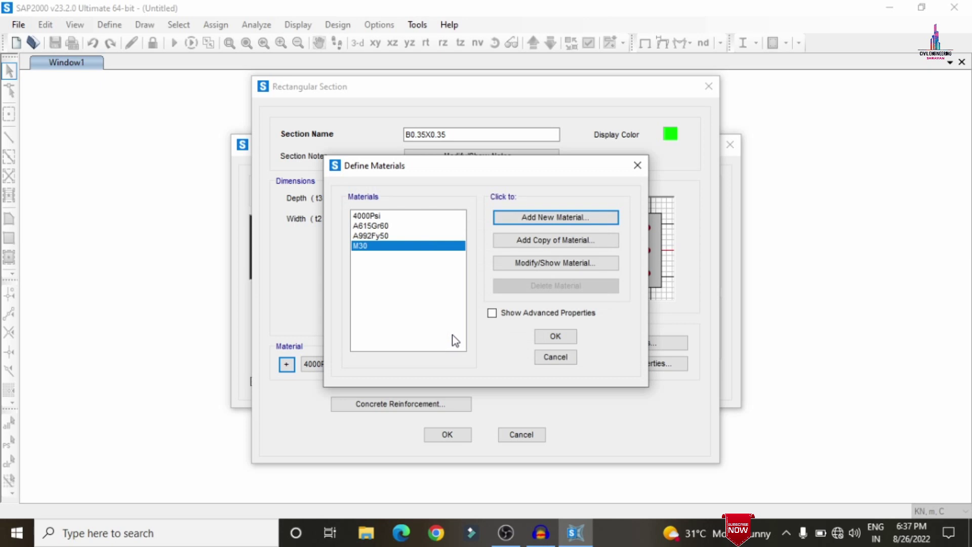
Add an HYSD Grade 500 rebar material (HYSD500).
click(551, 228)
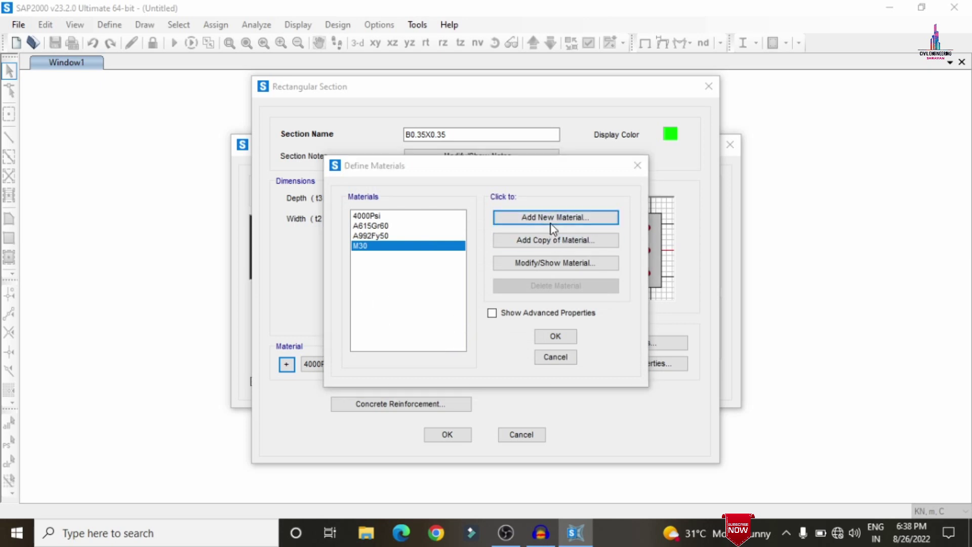
click(469, 258)
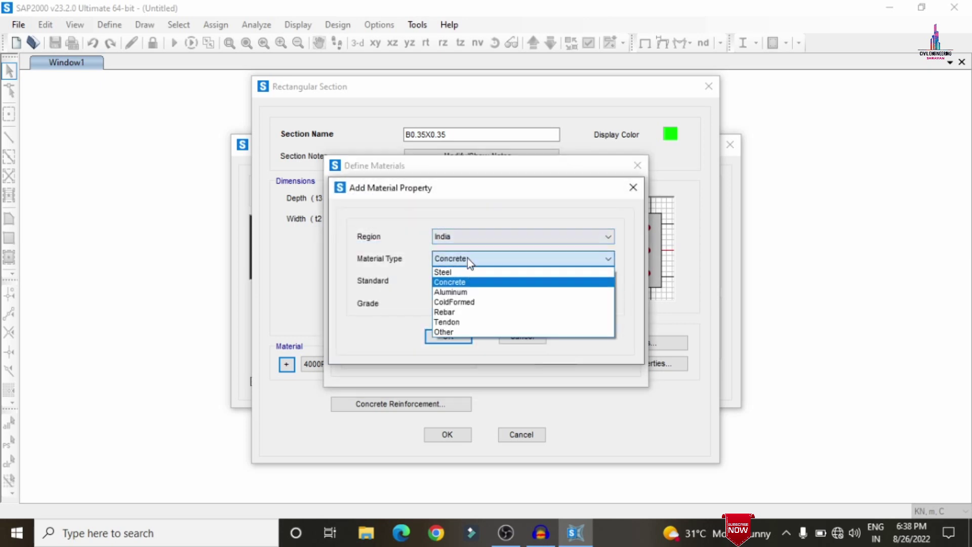
click(455, 311)
click(461, 304)
click(458, 337)
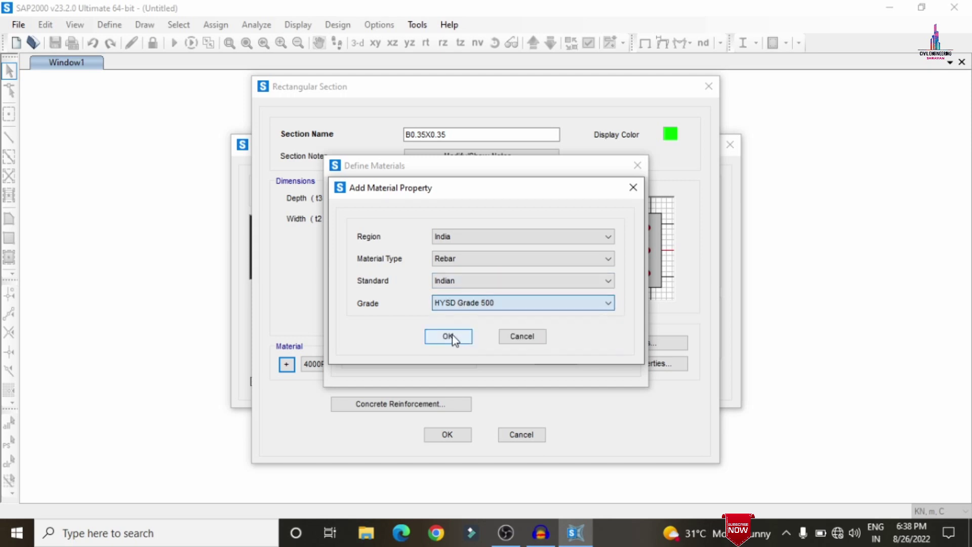
click(453, 339)
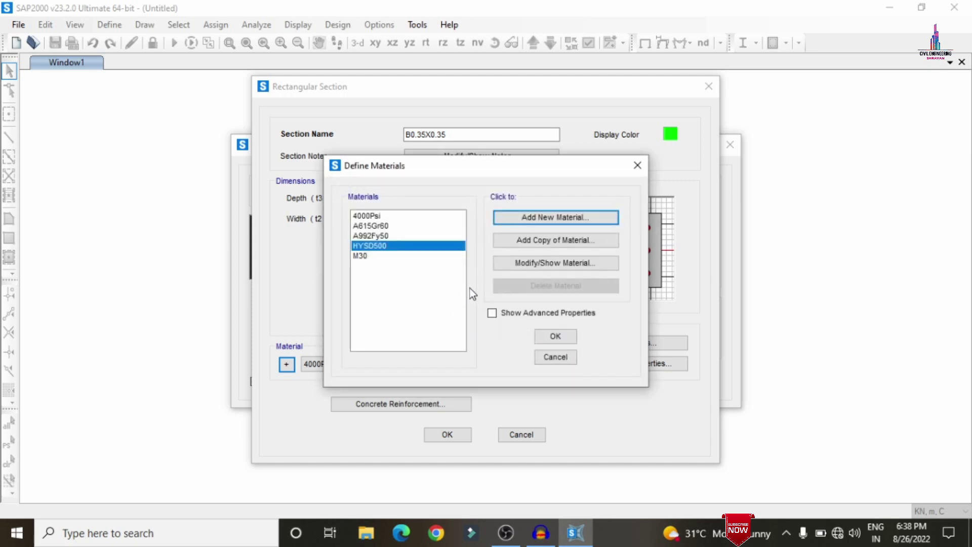
Add an Fe250 steel material and return to the rectangular section.
click(556, 223)
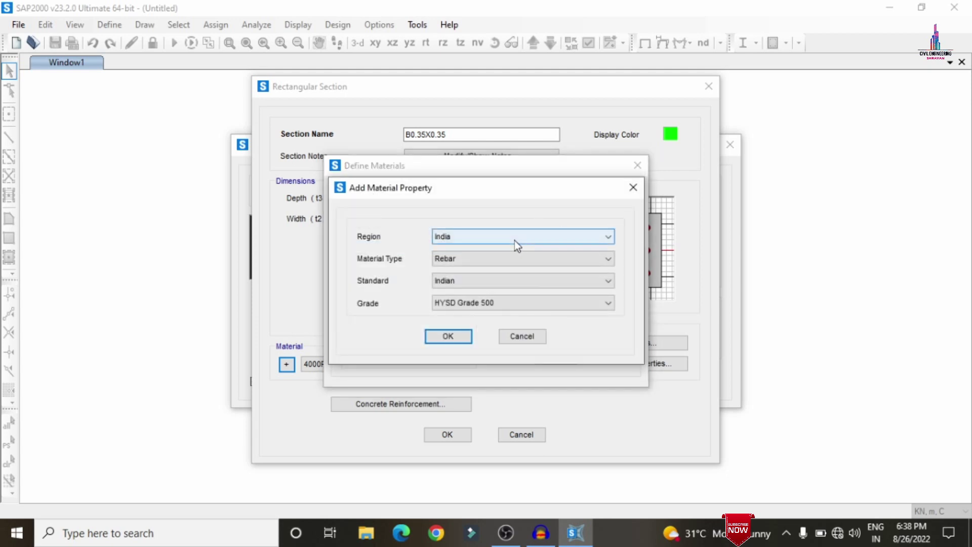
click(494, 260)
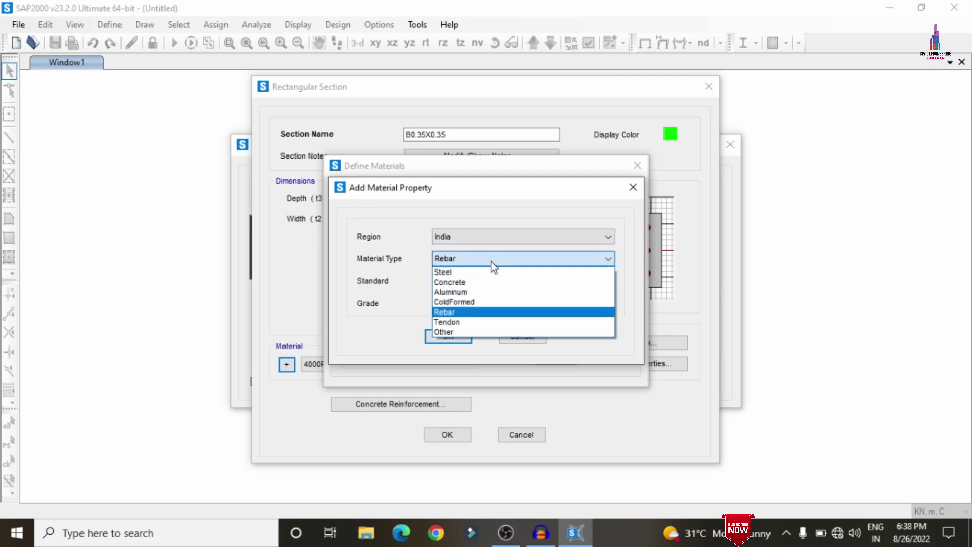
click(460, 274)
click(455, 304)
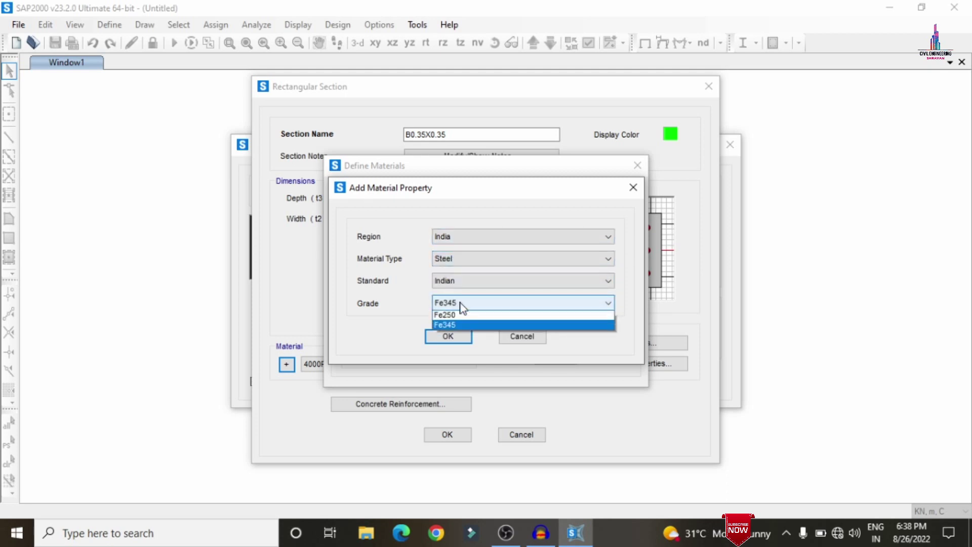
click(456, 315)
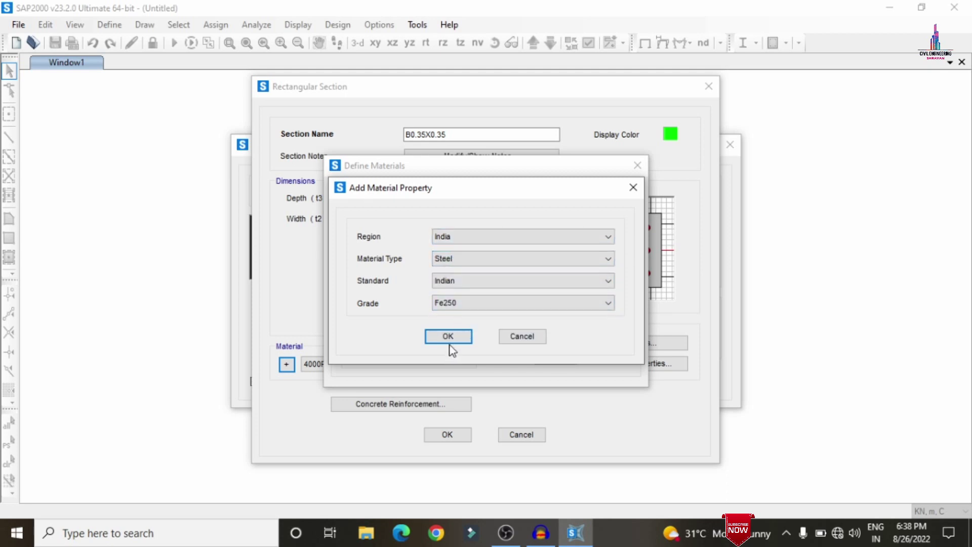
click(450, 338)
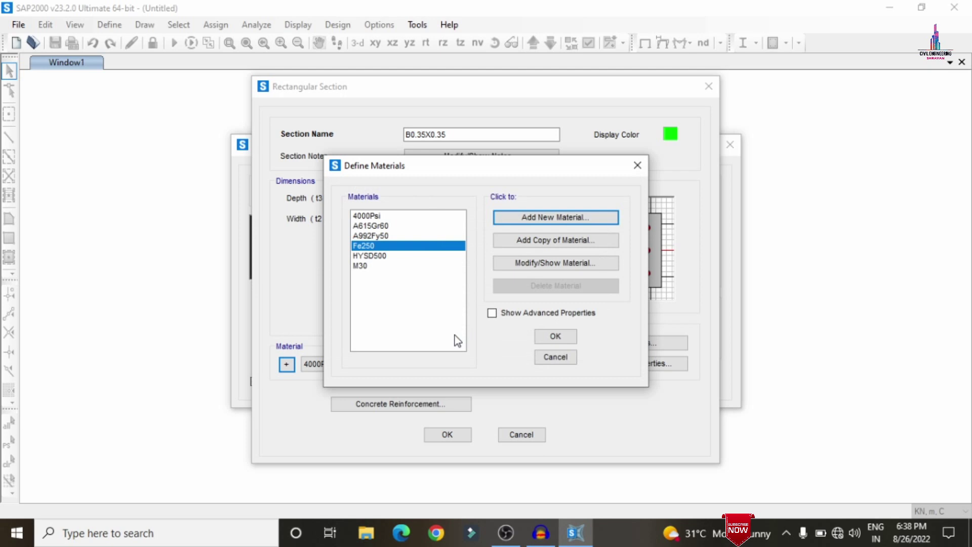
click(553, 337)
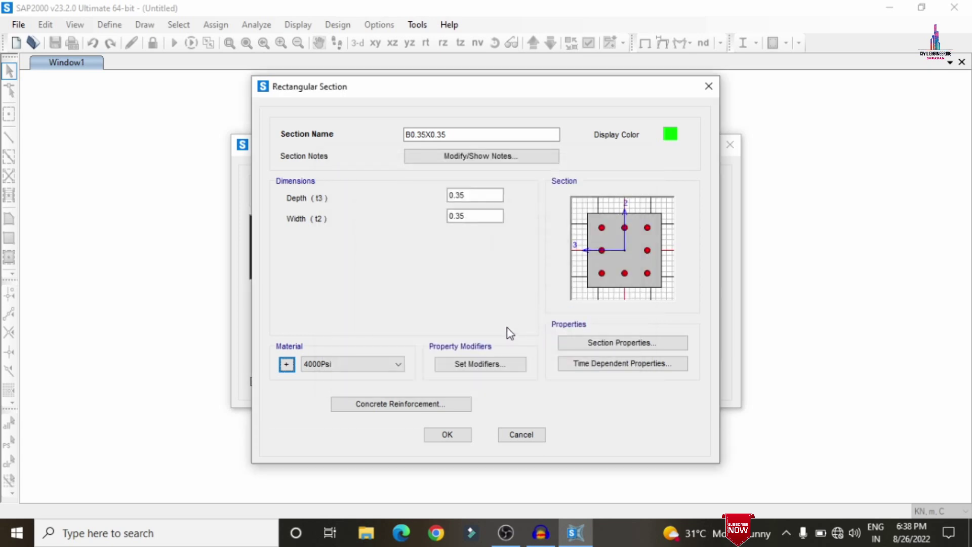
Make B0.35X0.35 a beam section with 0.035 top and bottom cover.
click(424, 404)
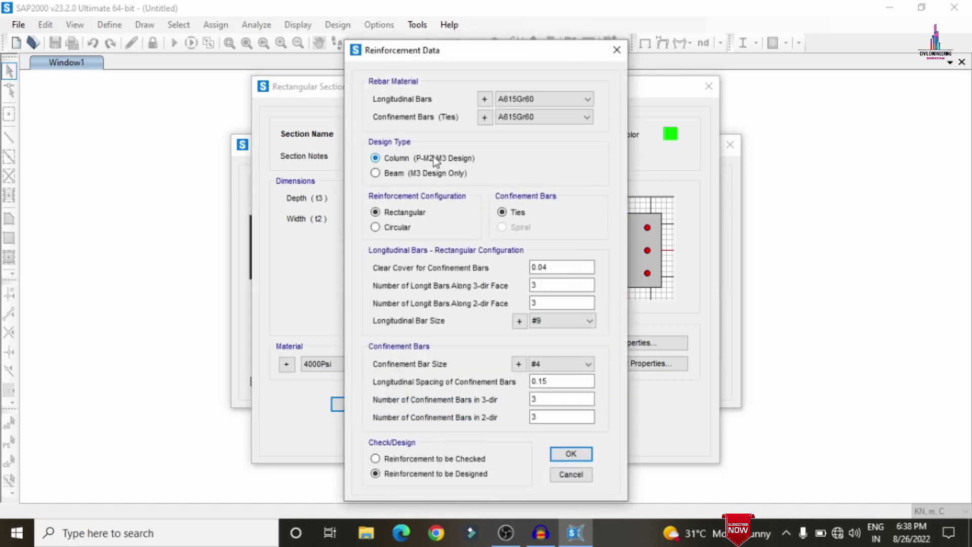
click(429, 173)
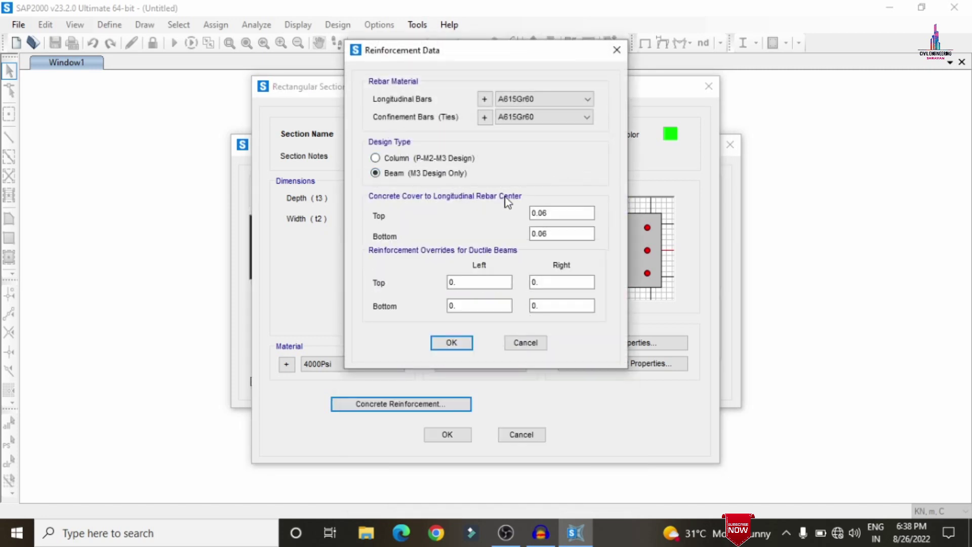
drag(542, 214, 547, 215)
text(35)
key(Tab)
text(0.035)
Set longitudinal bars and ties to HYSD500 and save the B0.35X0.35 section.
click(528, 99)
click(525, 122)
click(523, 116)
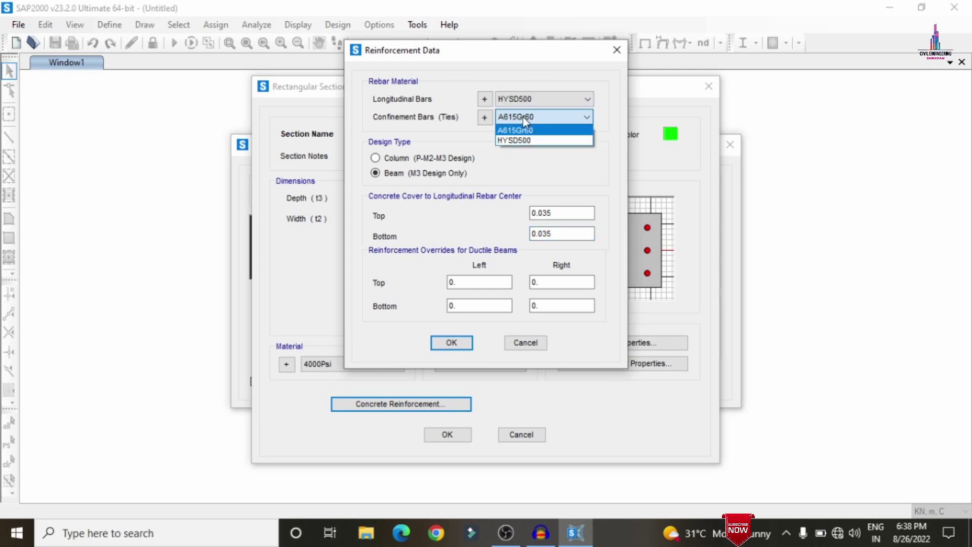
click(516, 139)
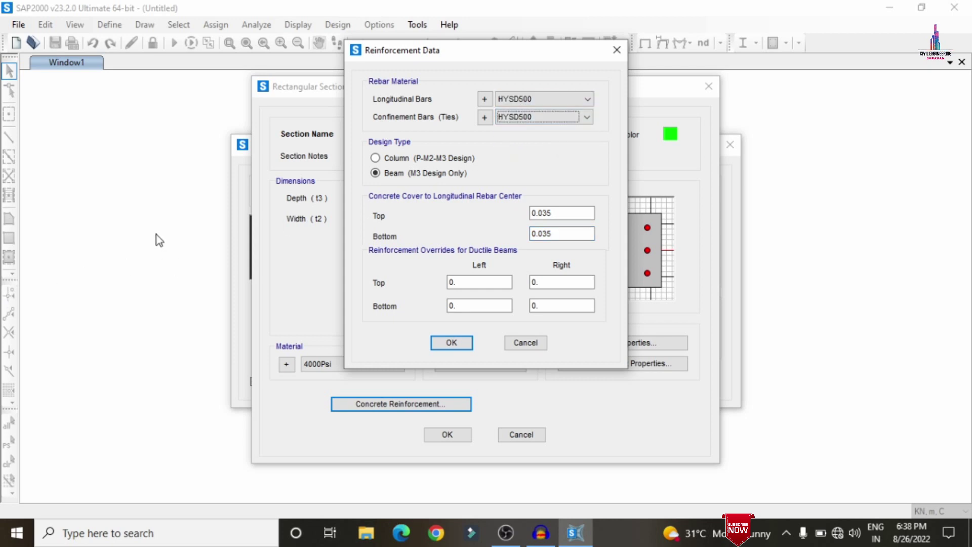
click(458, 342)
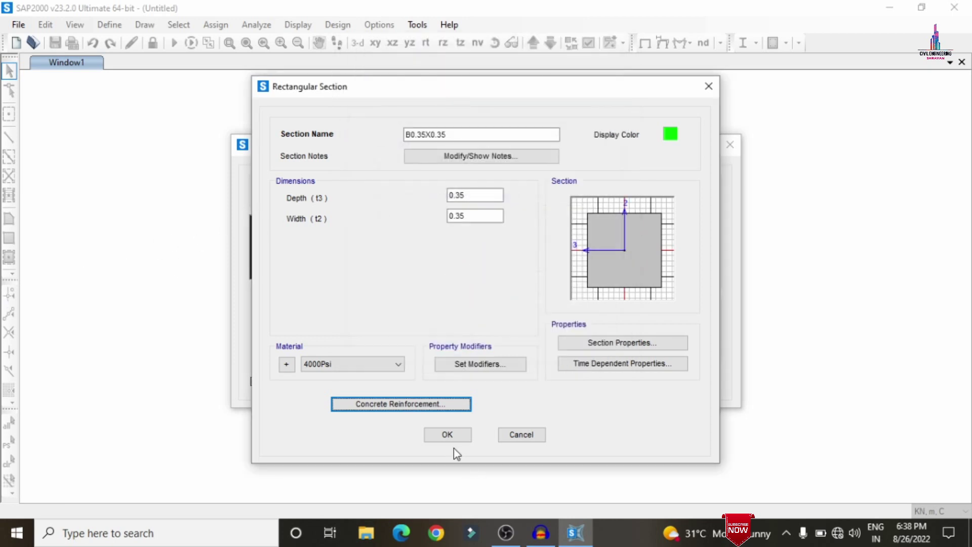
click(451, 435)
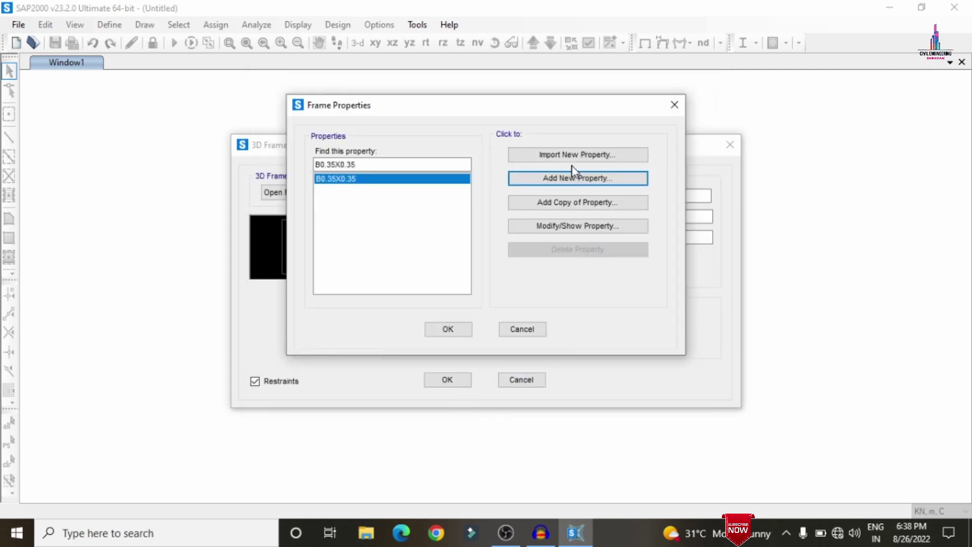
Add rectangular section C0.35X0.45, depth 0.45, width 0.35, in M30.
click(567, 180)
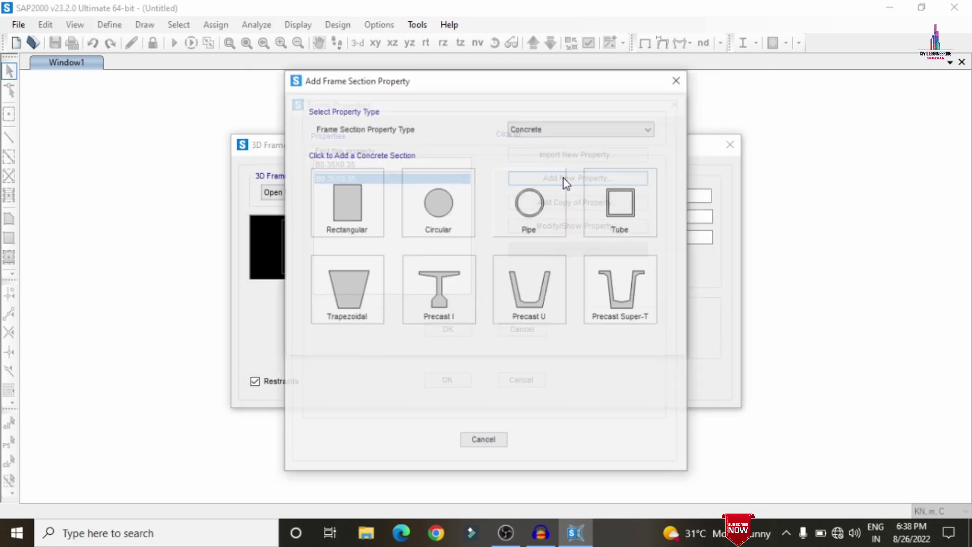
click(340, 215)
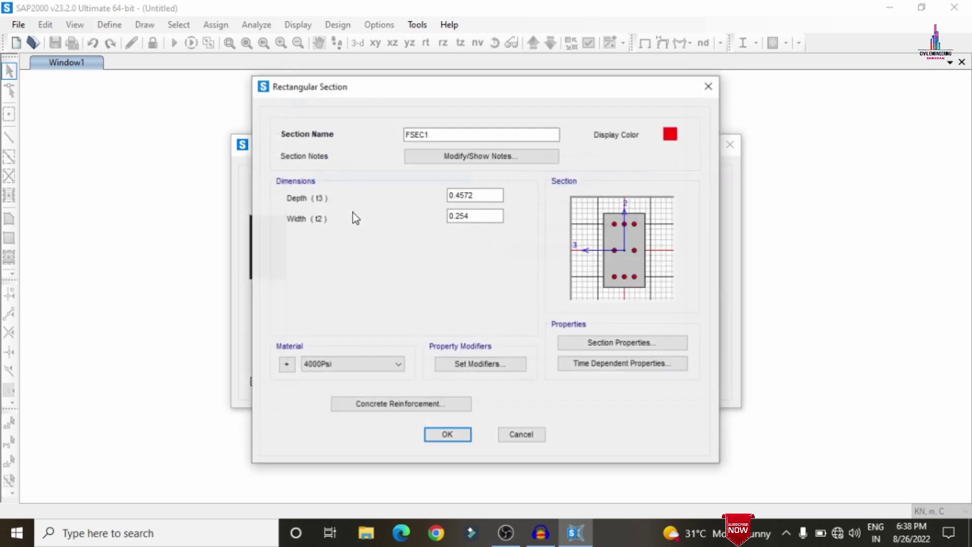
double_click(446, 134)
text(C0.35)
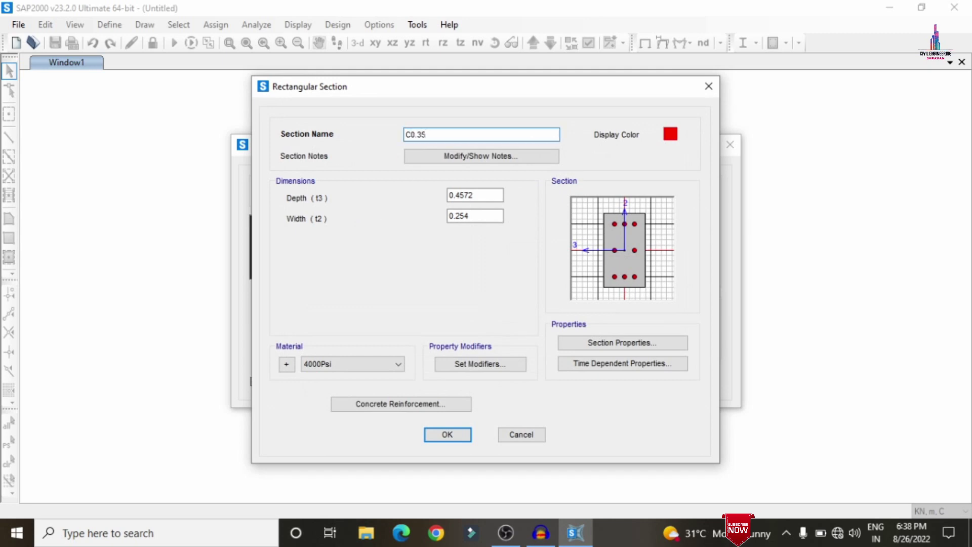
text(X0.45)
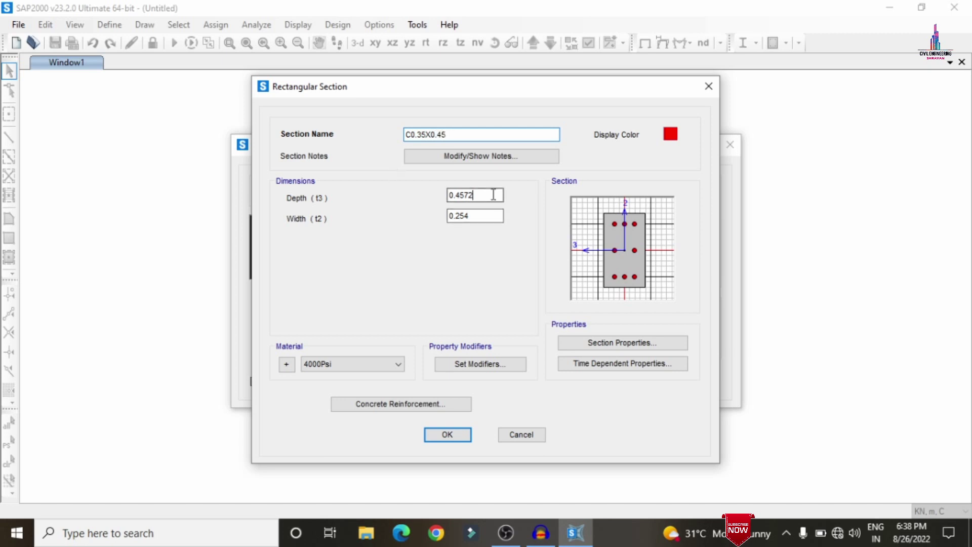
drag(494, 195, 456, 195)
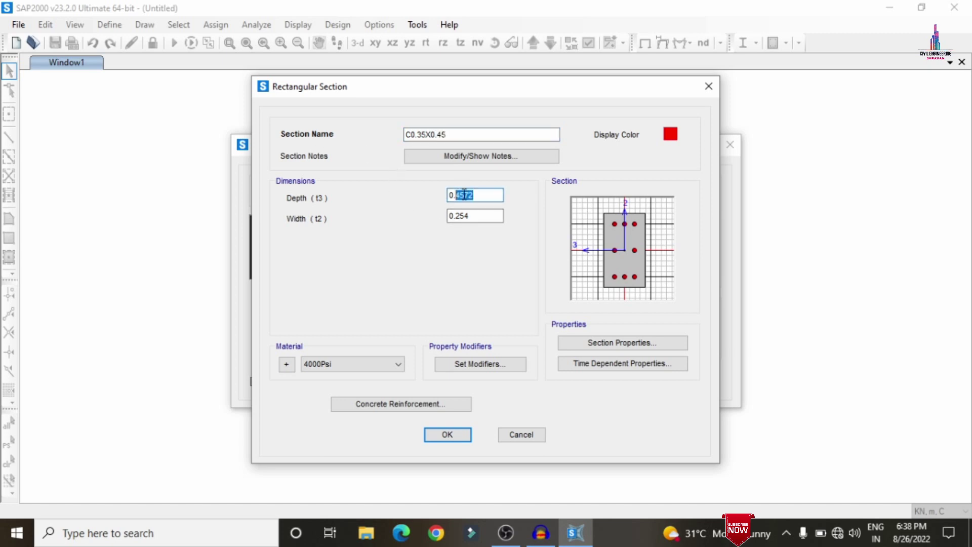
text(4)
key(Tab)
text(0.45)
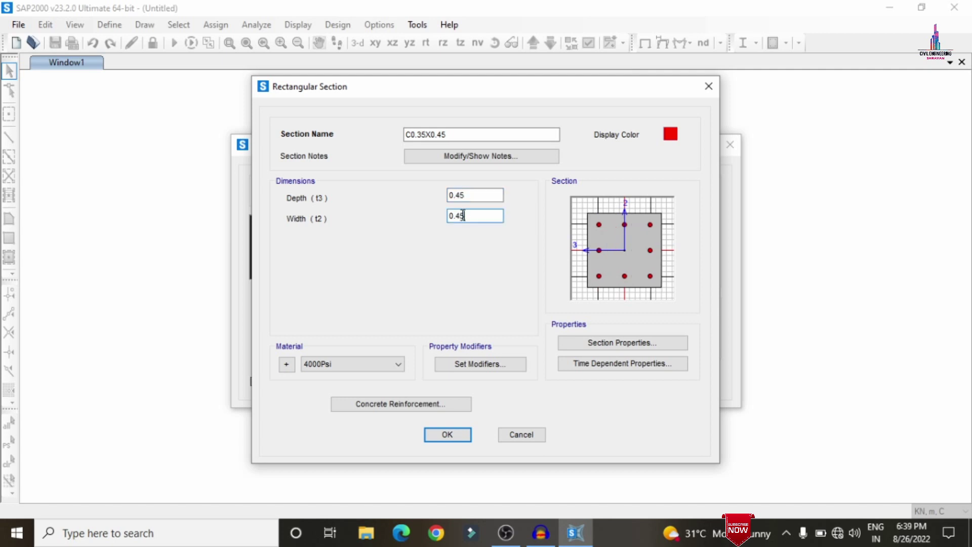
drag(467, 216, 460, 216)
text(35)
click(367, 367)
click(309, 429)
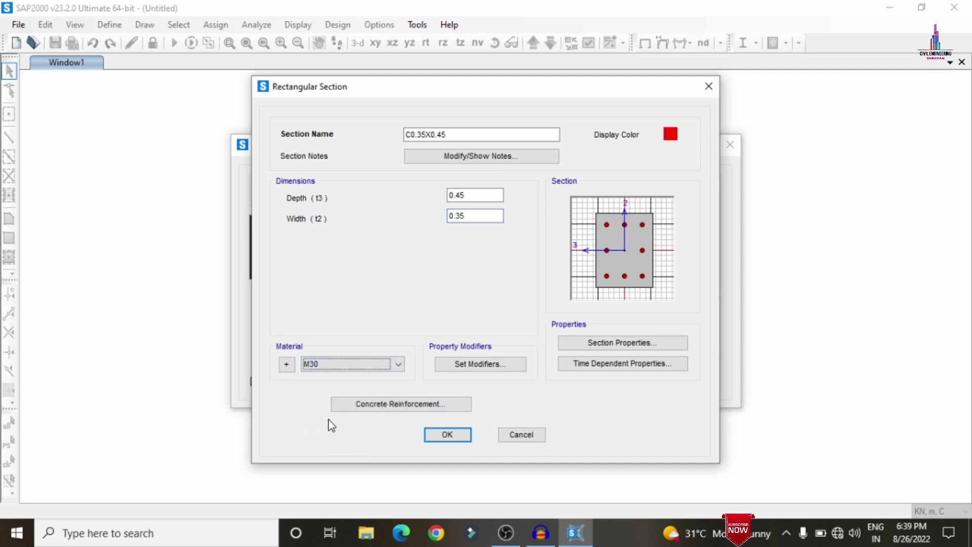
Set the column's bars and ties to HYSD500 with 0.045 clear cover.
click(378, 403)
click(522, 98)
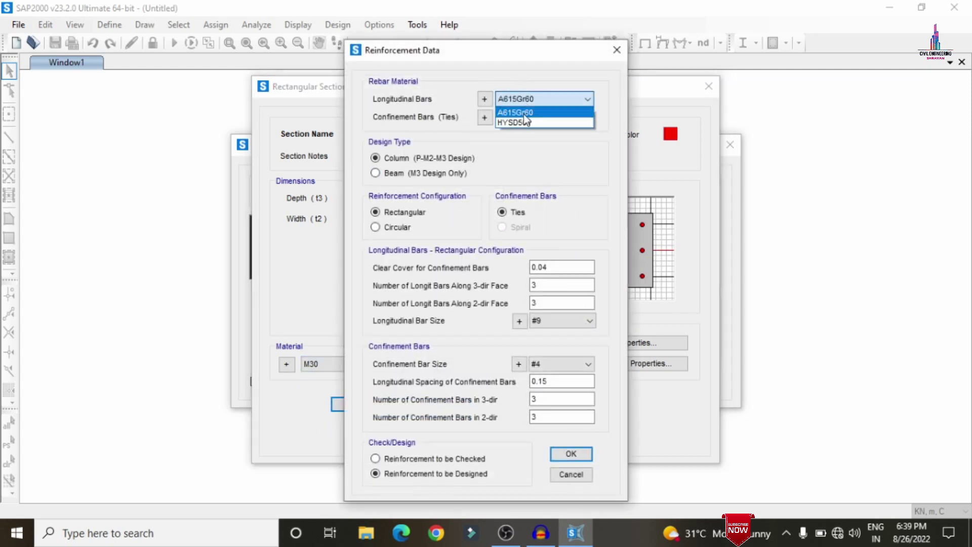
click(526, 126)
click(527, 118)
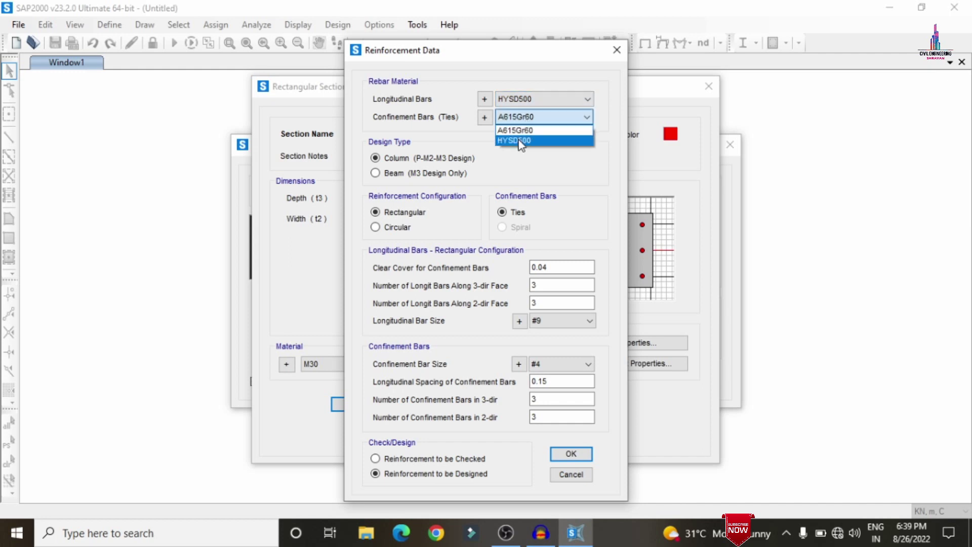
click(527, 134)
drag(557, 267, 544, 272)
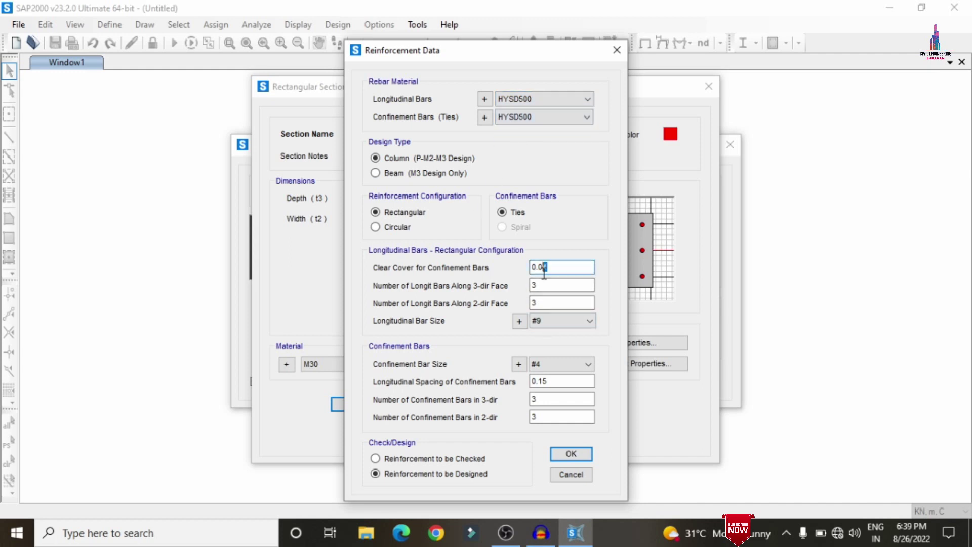
text(35)
key(BackSpace)
key(BackSpace)
text(45)
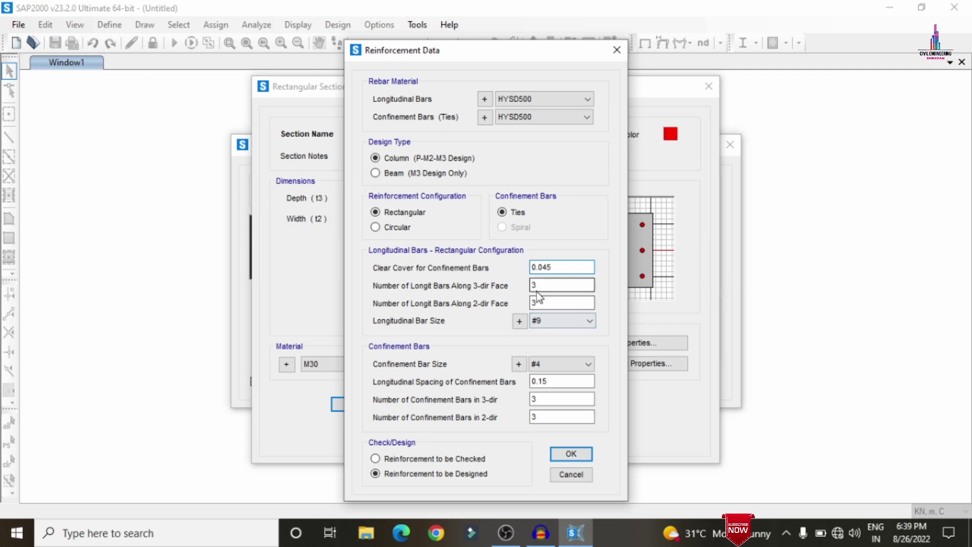
drag(470, 56, 401, 59)
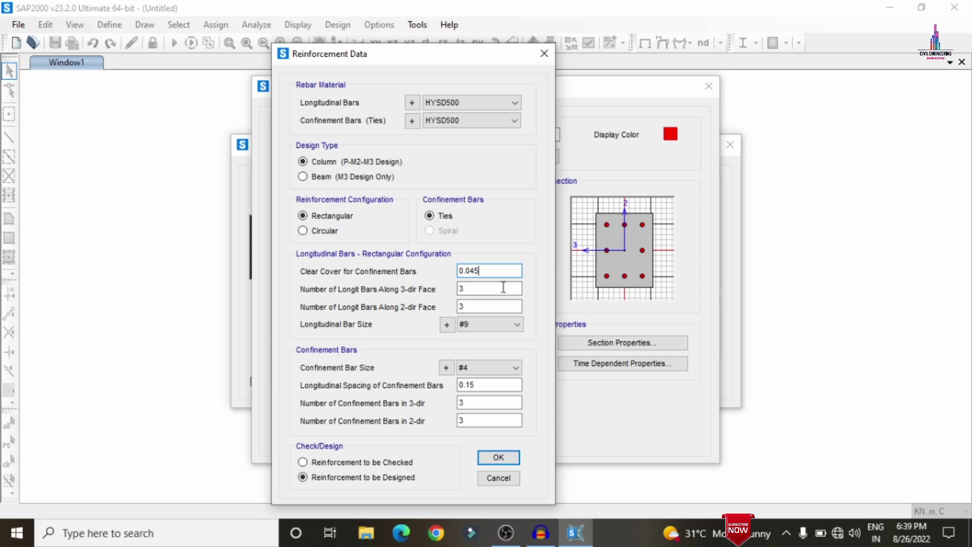
Adjust the 2-dir bar count, use 16d longitudinal bars and 12d ties, and confirm.
double_click(462, 306)
click(487, 324)
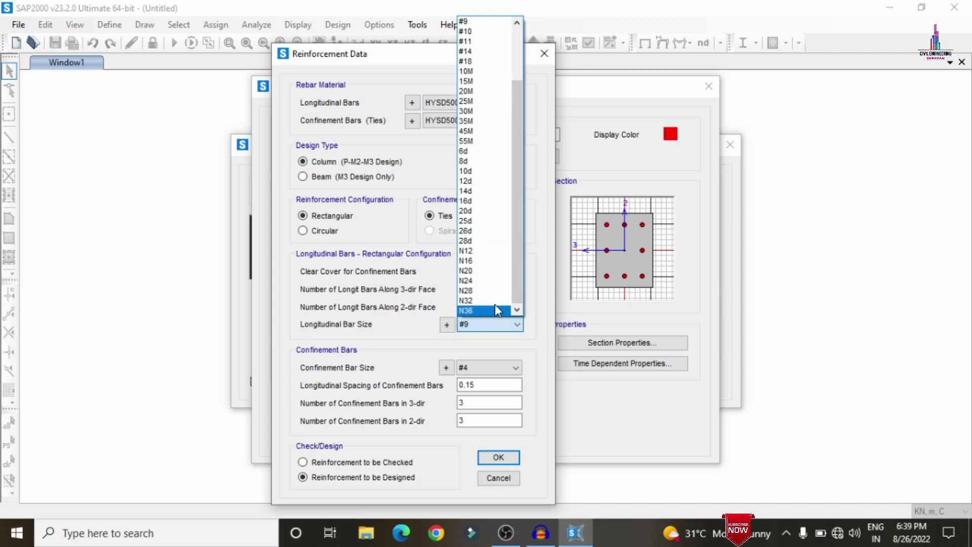
scroll(498, 166, up, 2)
scroll(494, 139, down, 2)
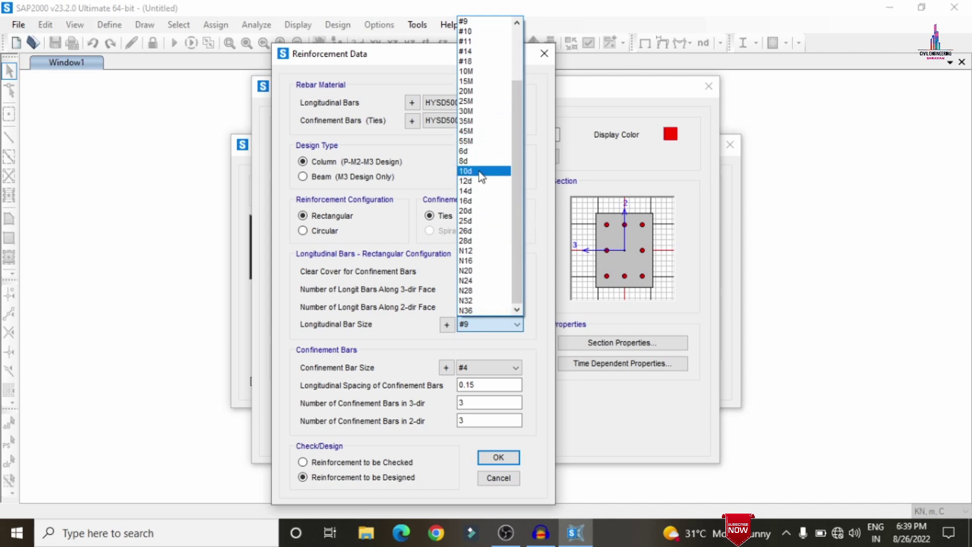
click(468, 203)
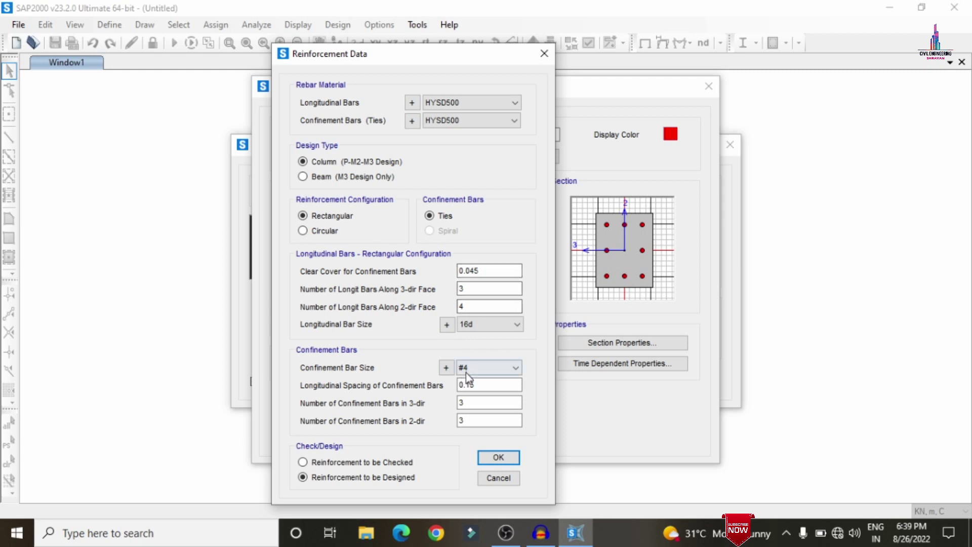
click(470, 371)
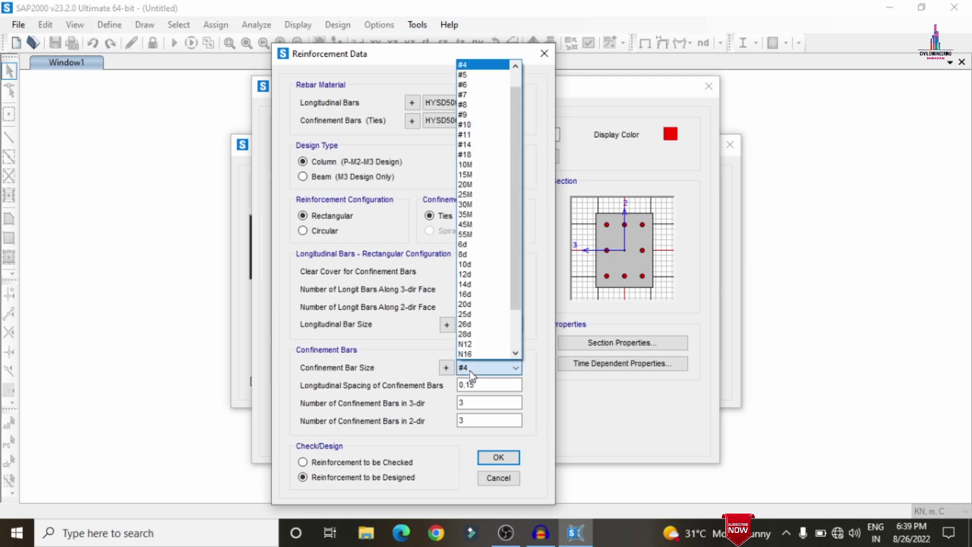
click(465, 274)
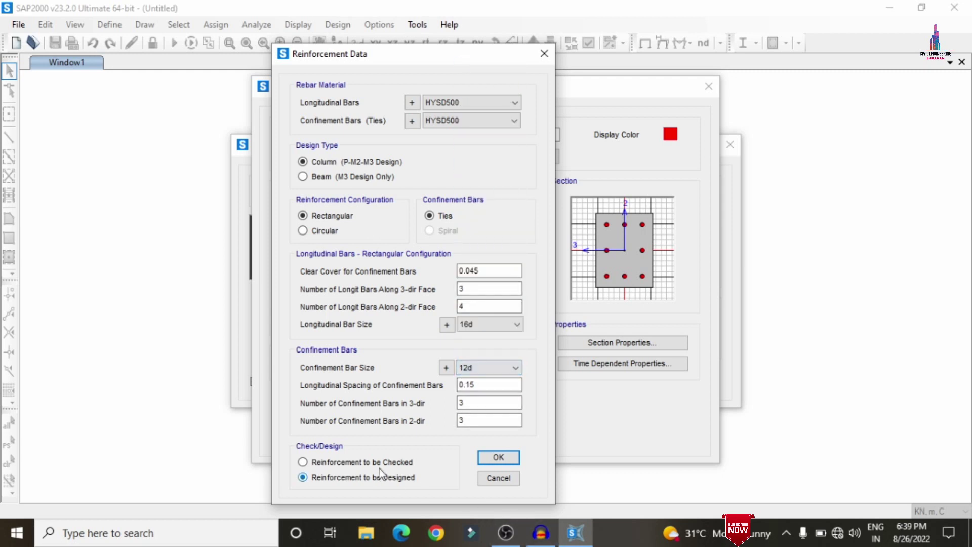
click(379, 463)
click(499, 458)
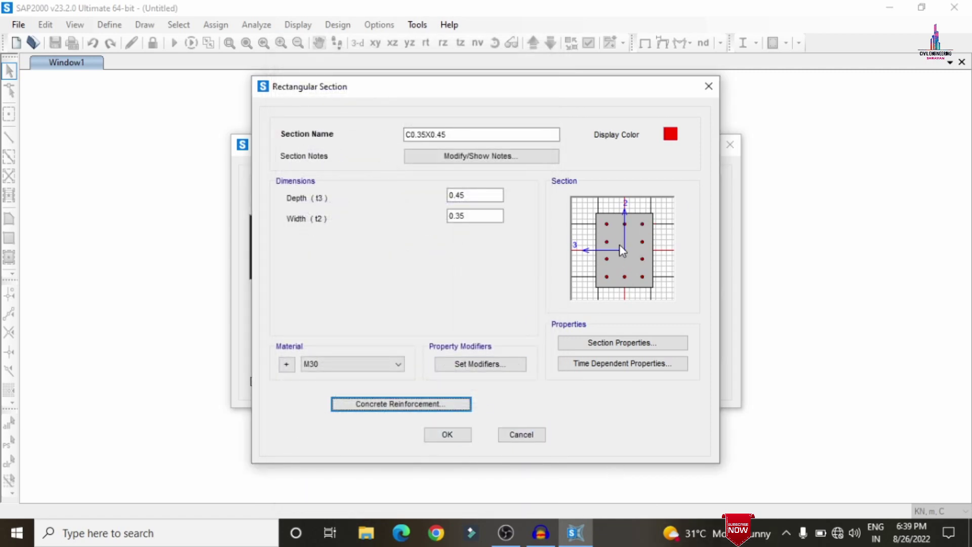
Save C0.35X0.45, assign it to the columns, and generate the 3D frame.
click(444, 434)
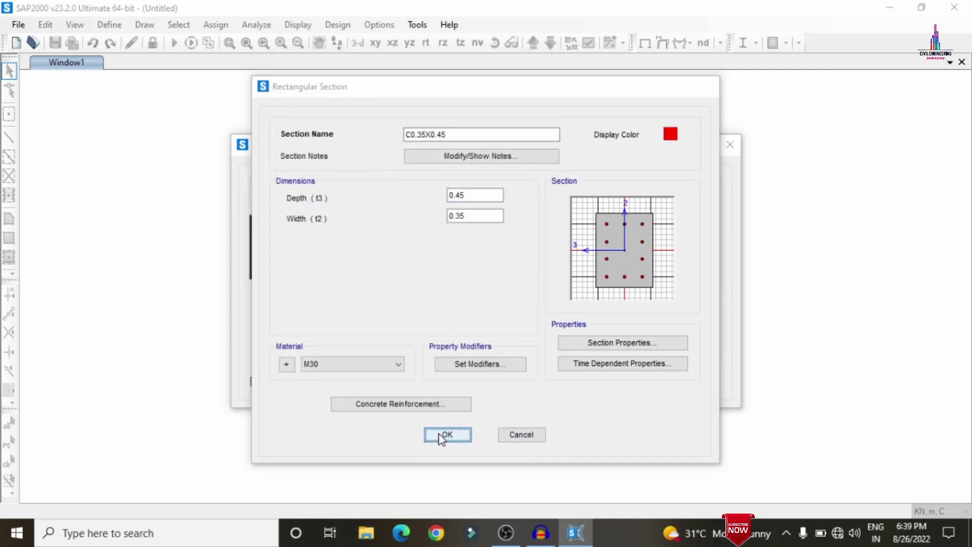
click(449, 329)
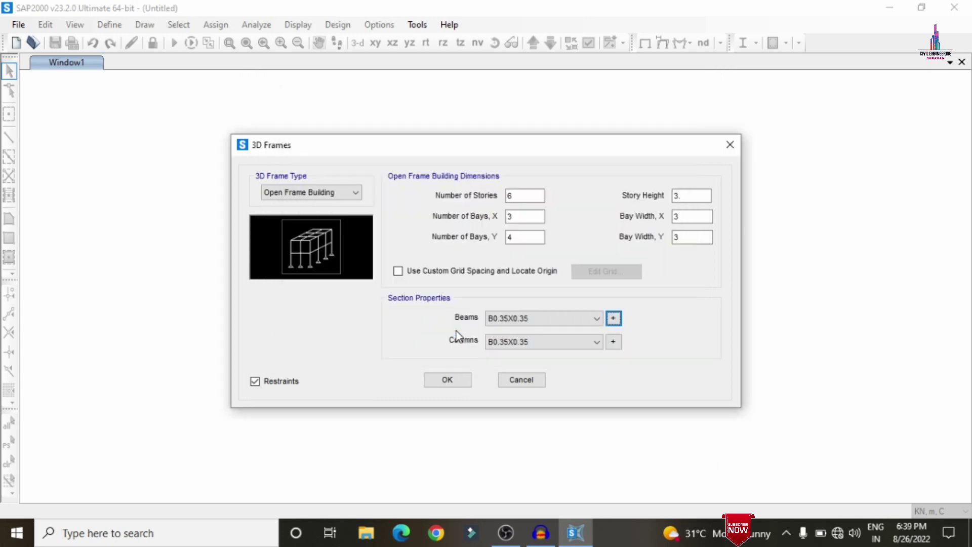
click(519, 341)
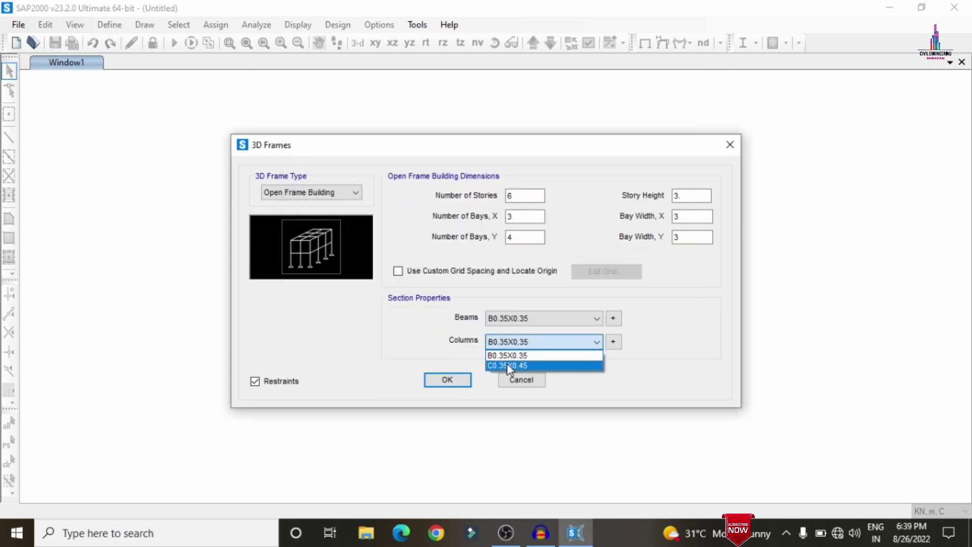
click(507, 364)
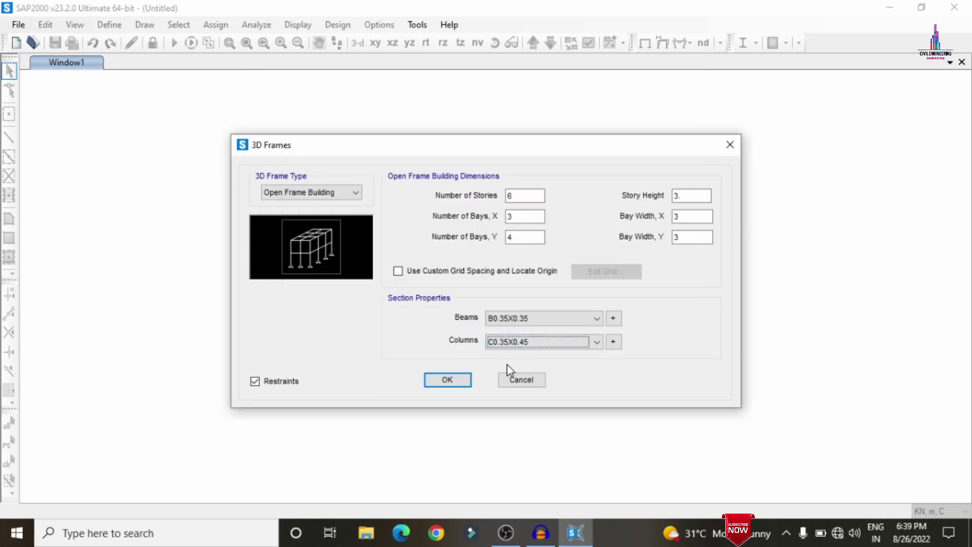
click(448, 379)
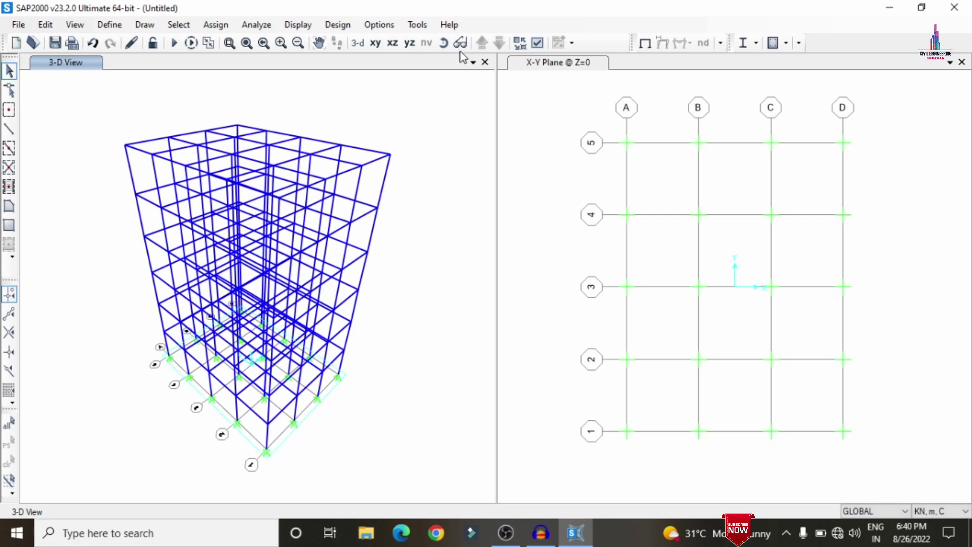
Step the X-Y plan view up from Z=0 through Z=3 to Z=6.
click(482, 43)
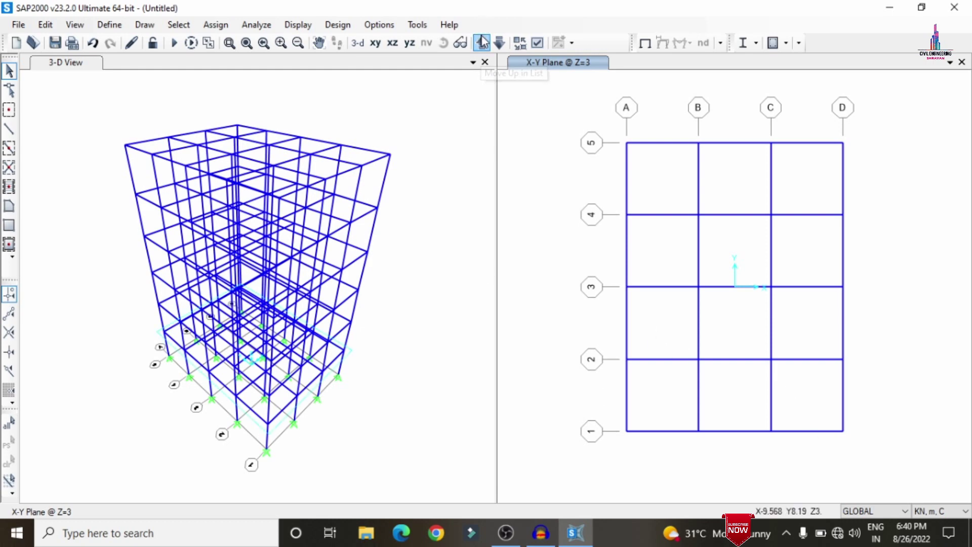
click(482, 43)
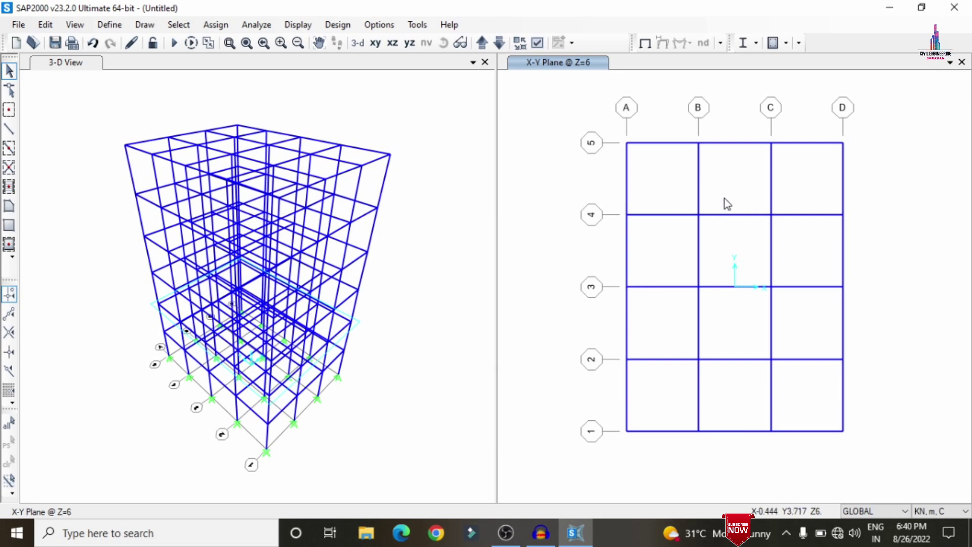
Create area section S150, 0.15 thick for membrane and bending, in M30.
click(110, 25)
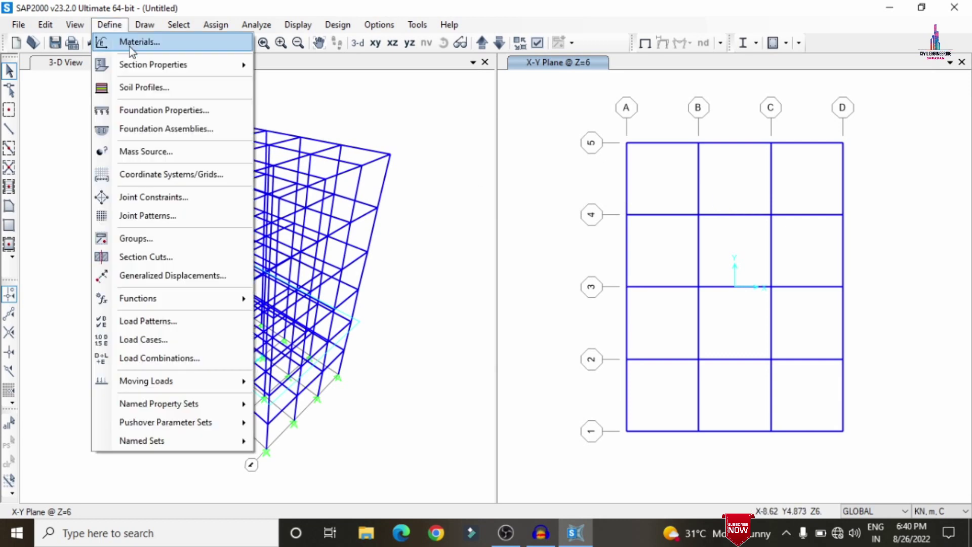
mouse_move(152, 65)
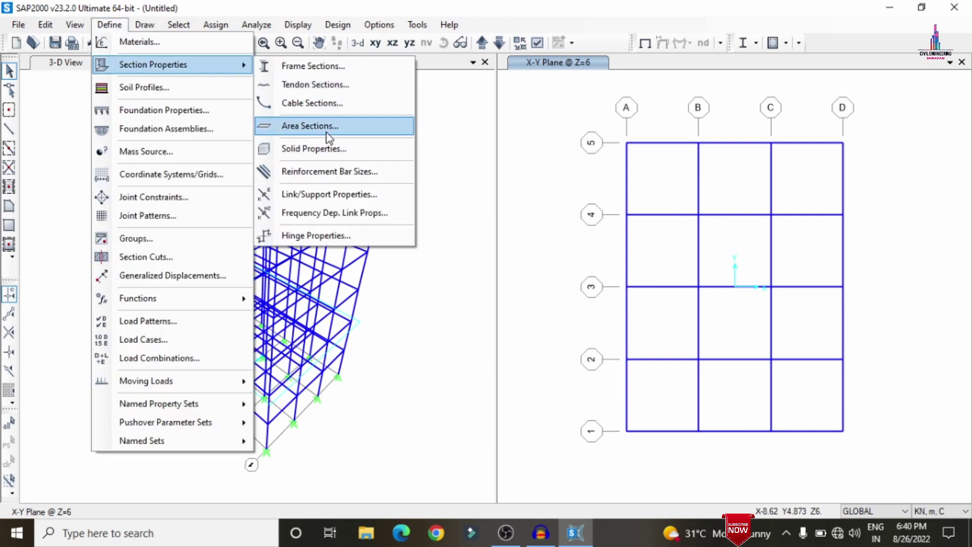
click(310, 126)
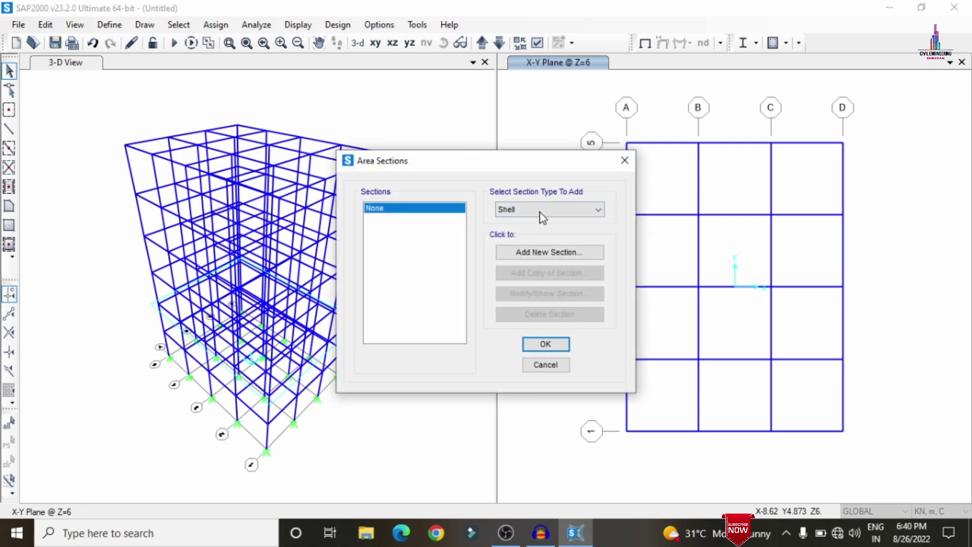
click(535, 251)
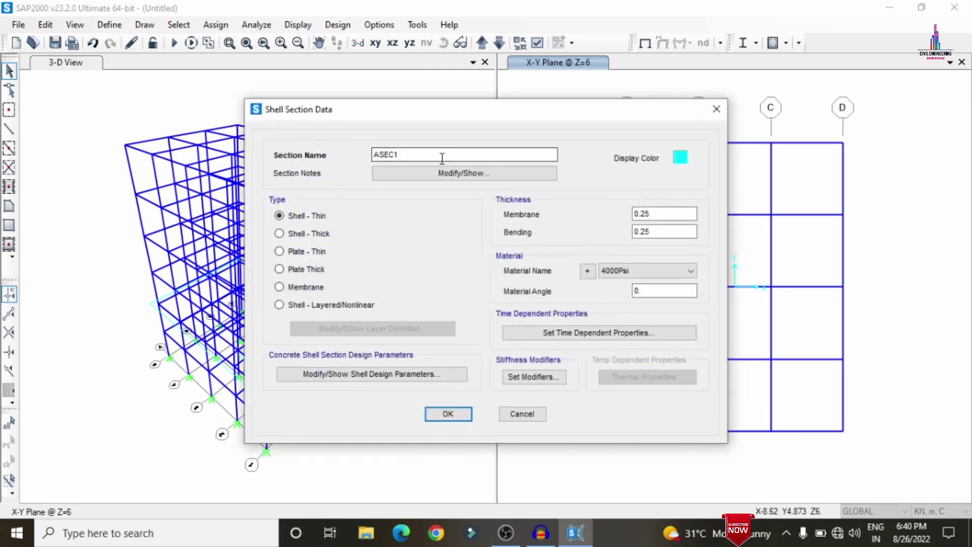
text(S150)
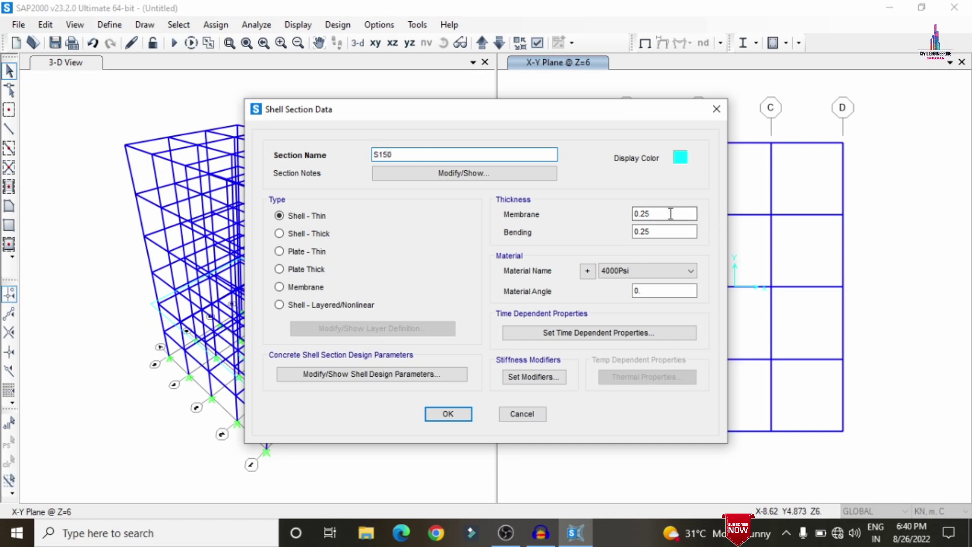
drag(673, 213, 612, 222)
text(0)
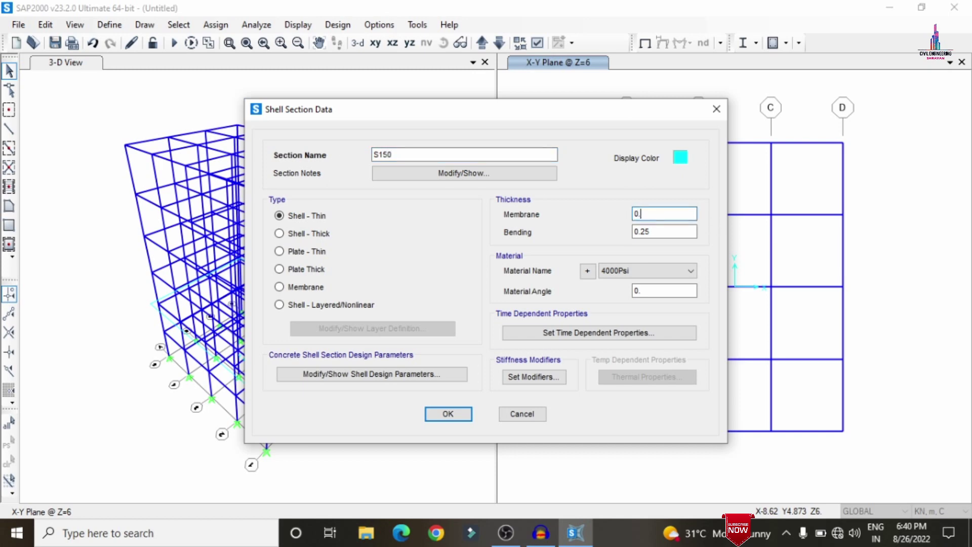
text(0)
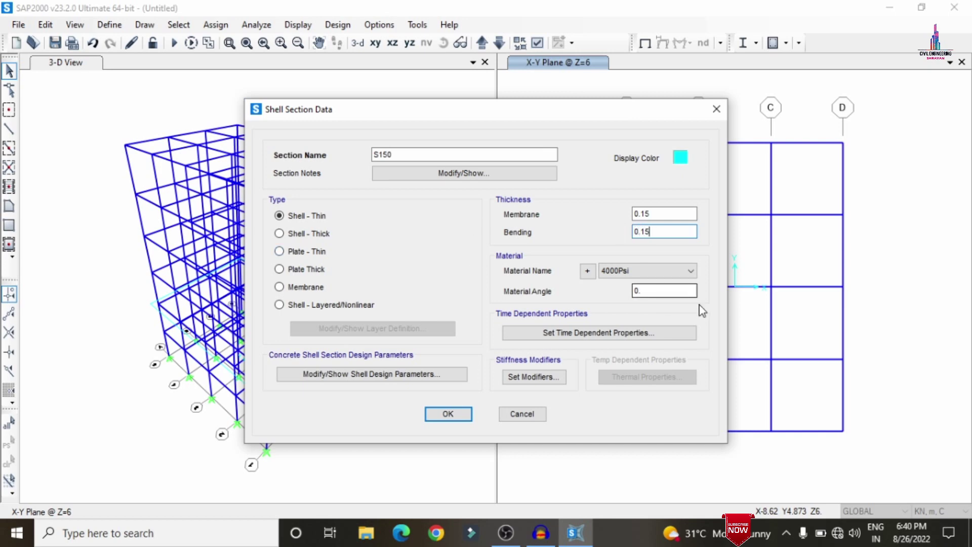
click(679, 273)
click(610, 334)
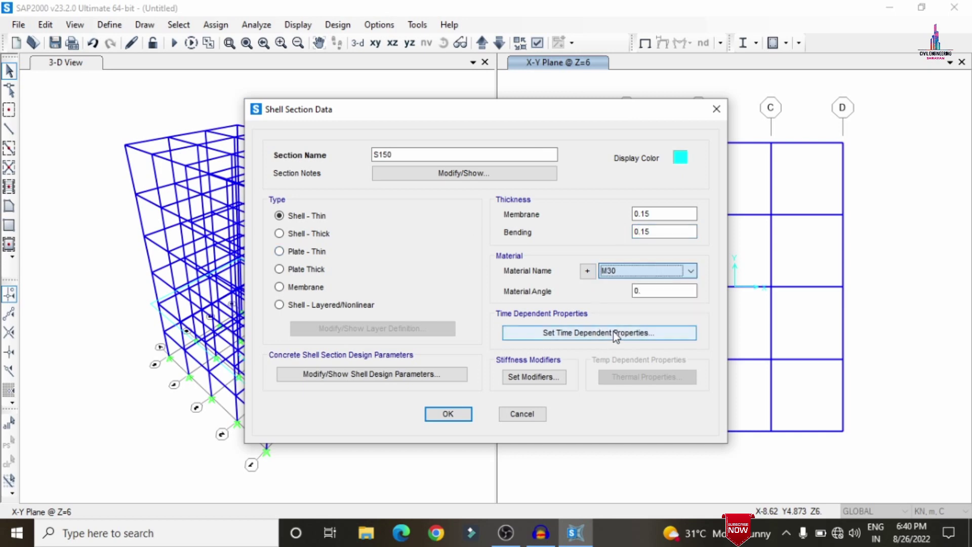
click(446, 413)
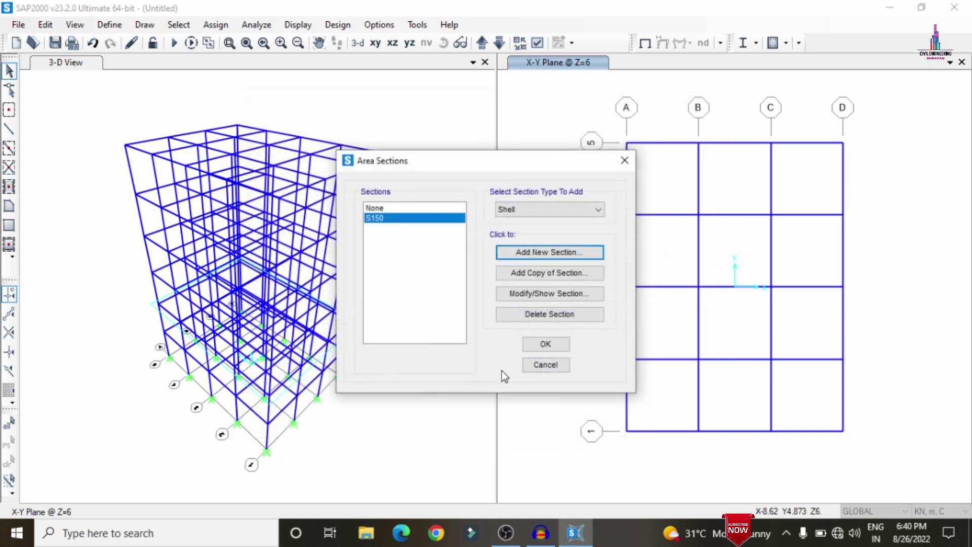
click(545, 344)
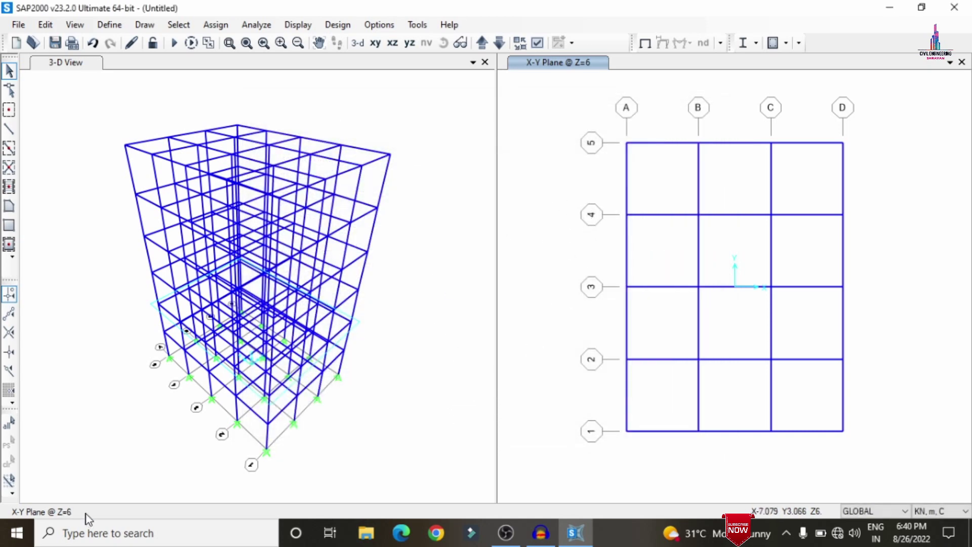
Fill every bay of the Z=6 floor plan with S150 slab areas.
click(6, 246)
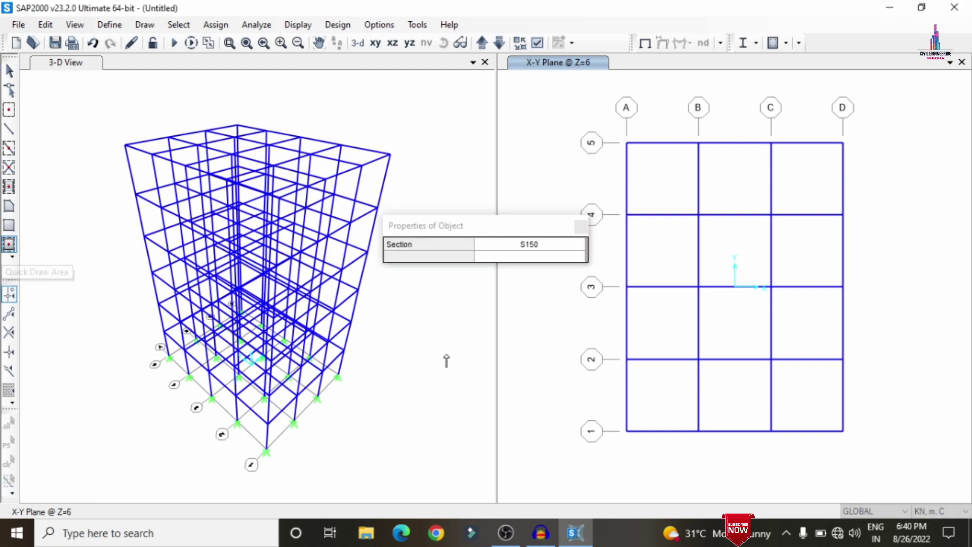
drag(508, 227, 452, 6)
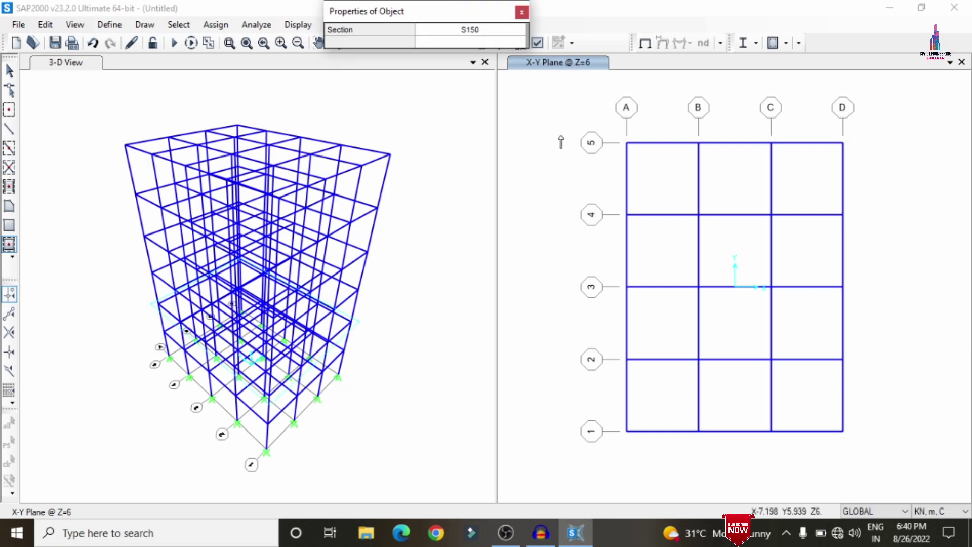
mouse_move(723, 339)
mouse_down()
mouse_move(868, 486)
mouse_move(879, 476)
mouse_up()
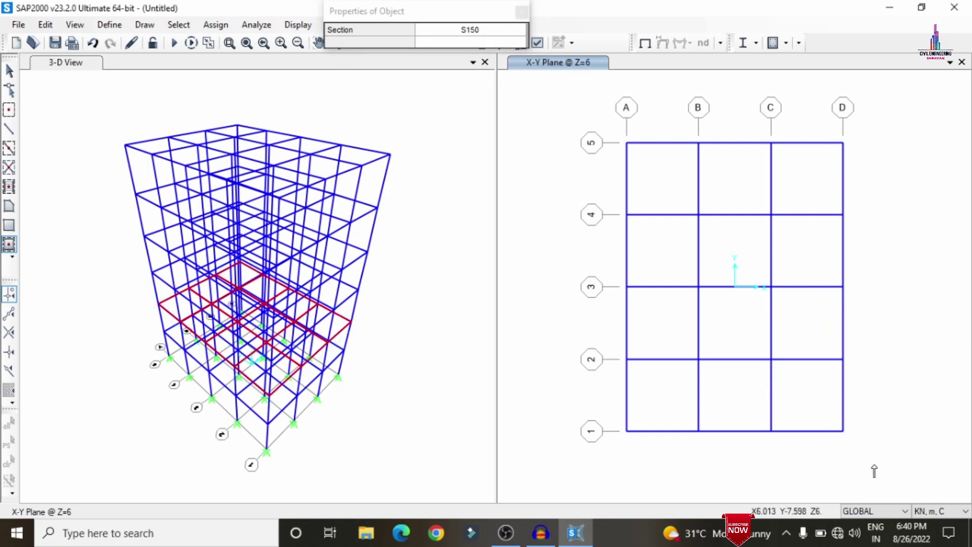
drag(403, 10, 670, 39)
click(489, 46)
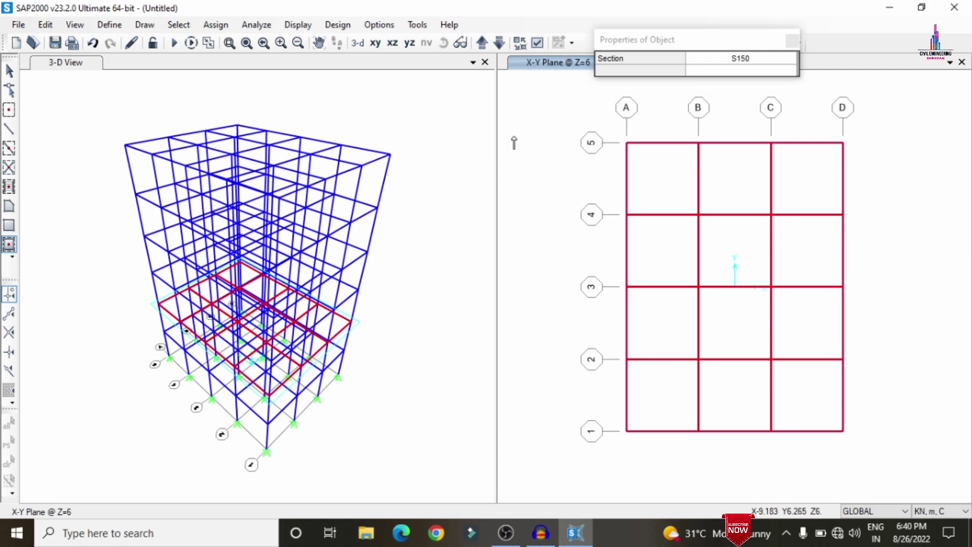
key(Escape)
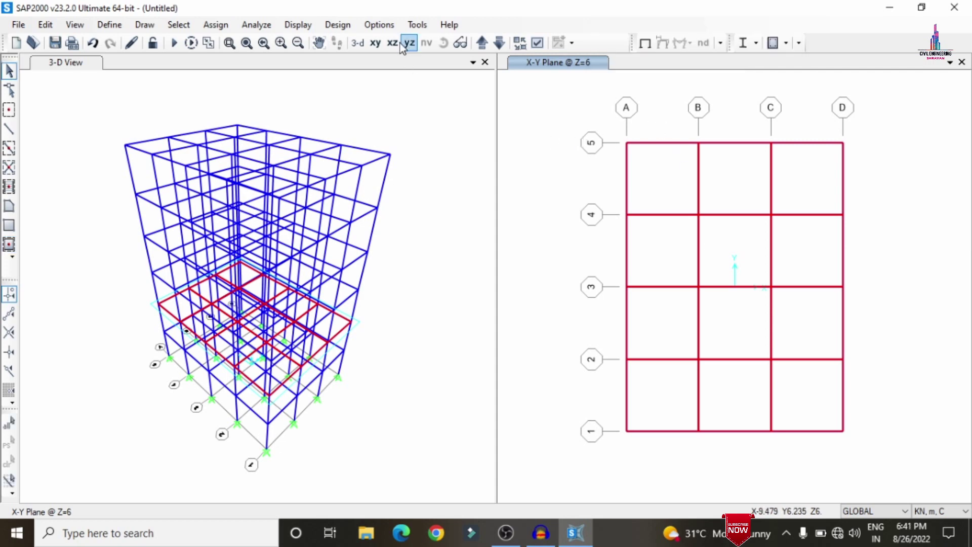
Add S150 slabs to every bay at Z=9, 12, 15 and the Z=18 roof.
click(481, 43)
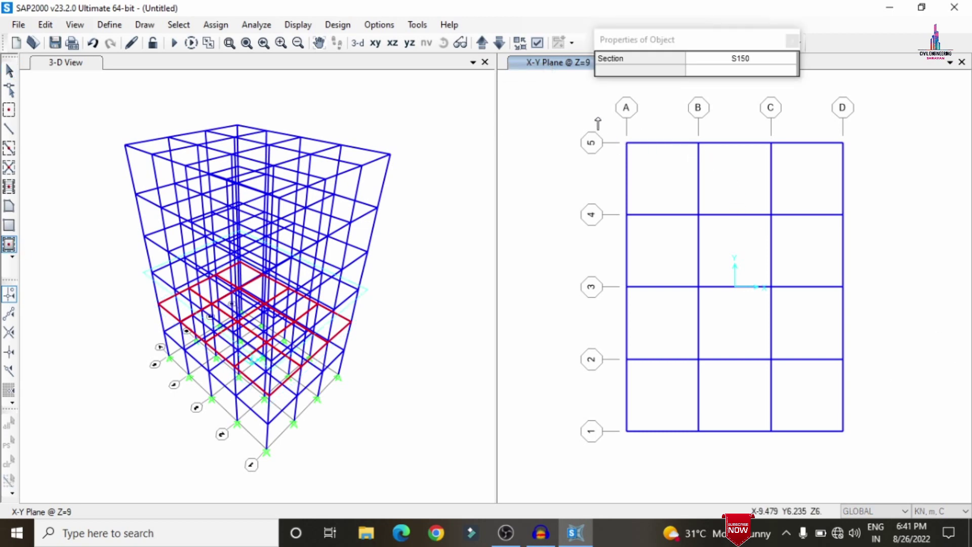
drag(598, 117, 896, 456)
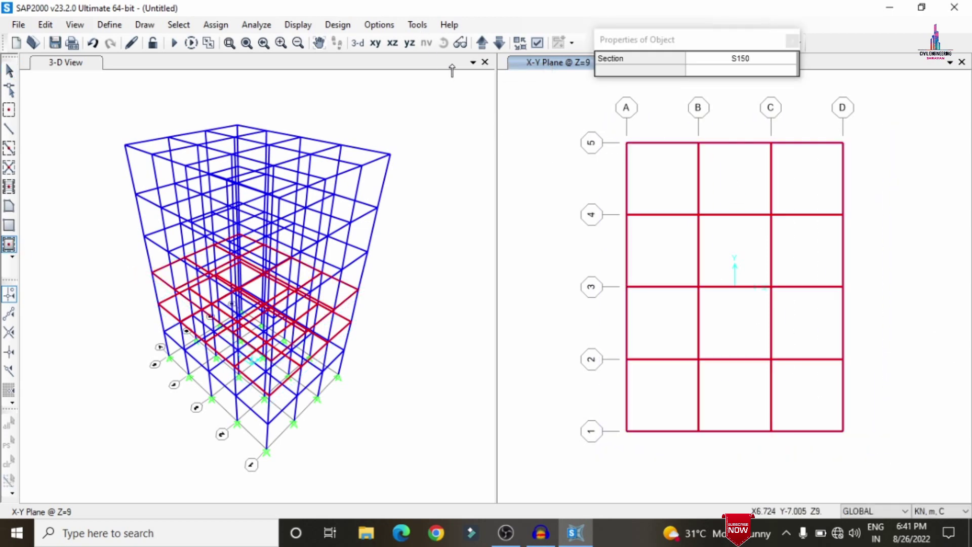
click(483, 43)
drag(598, 117, 888, 448)
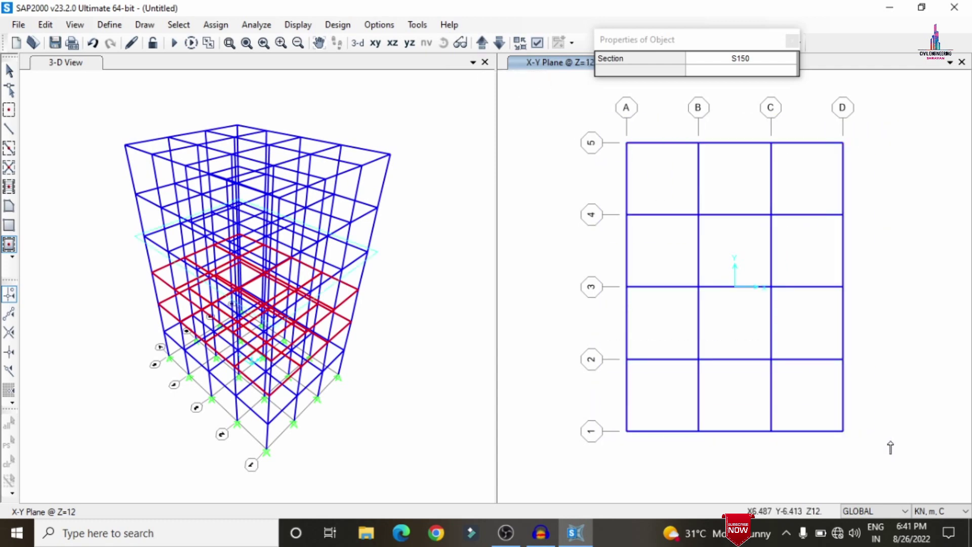
click(482, 44)
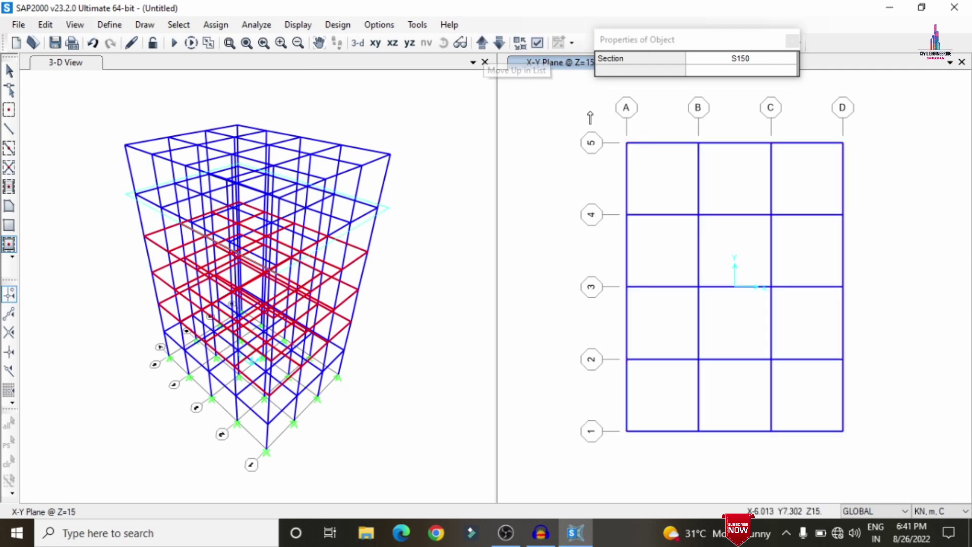
drag(591, 111, 862, 457)
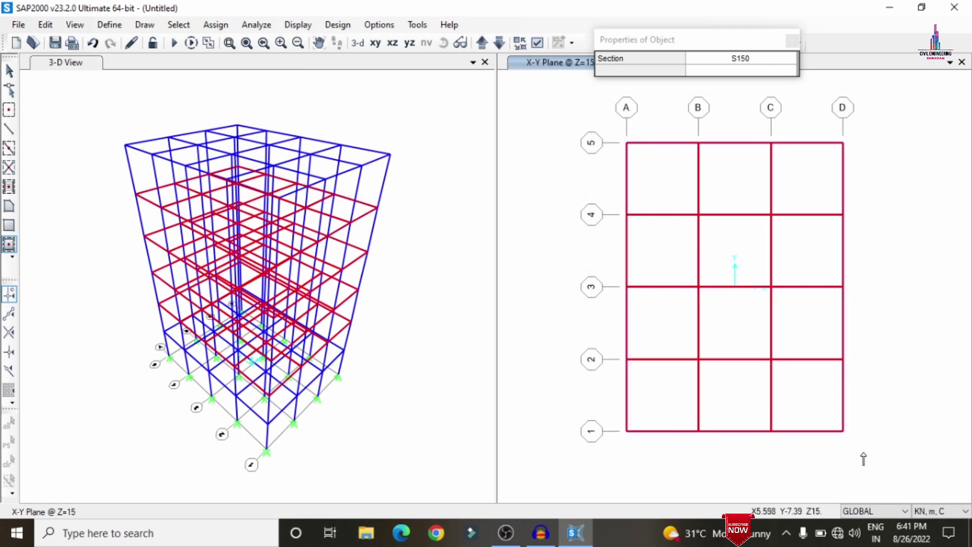
click(483, 43)
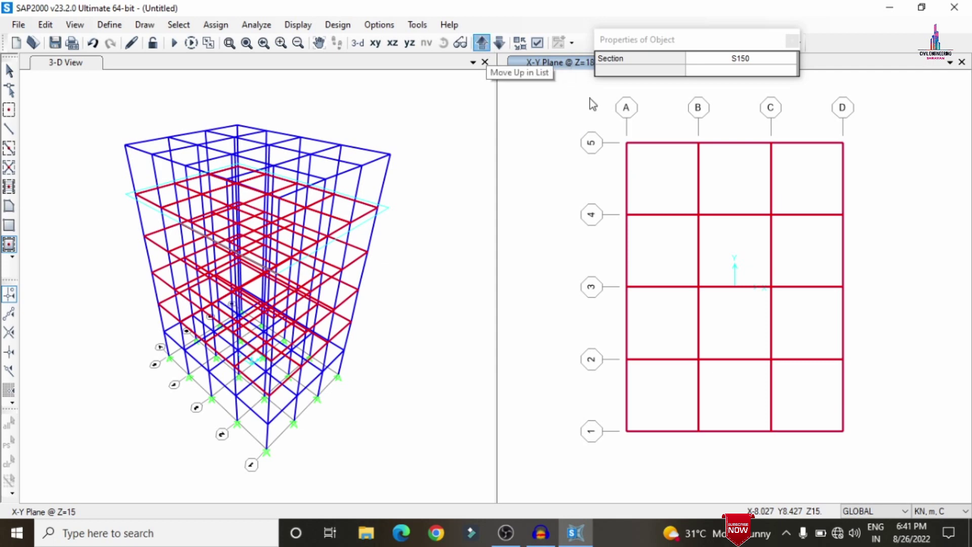
drag(579, 92, 865, 465)
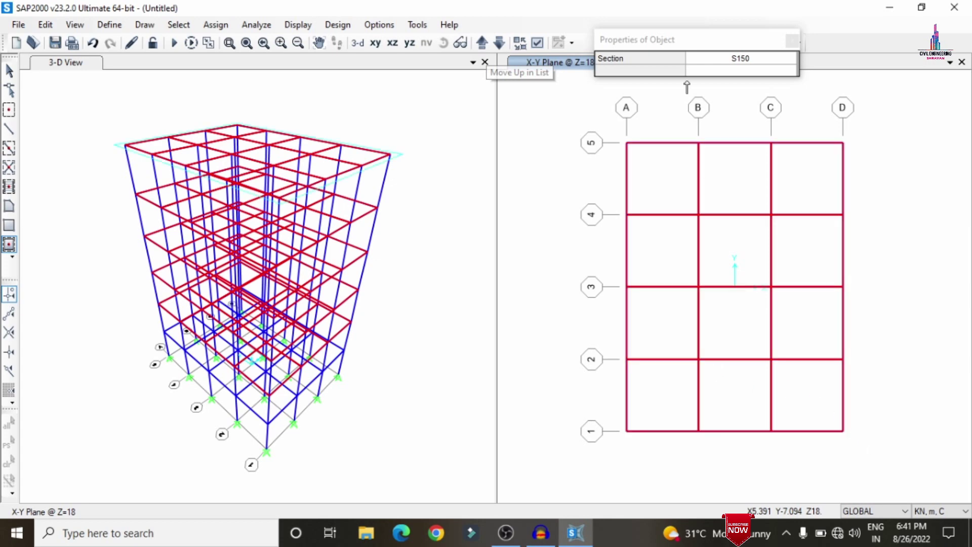
key(Escape)
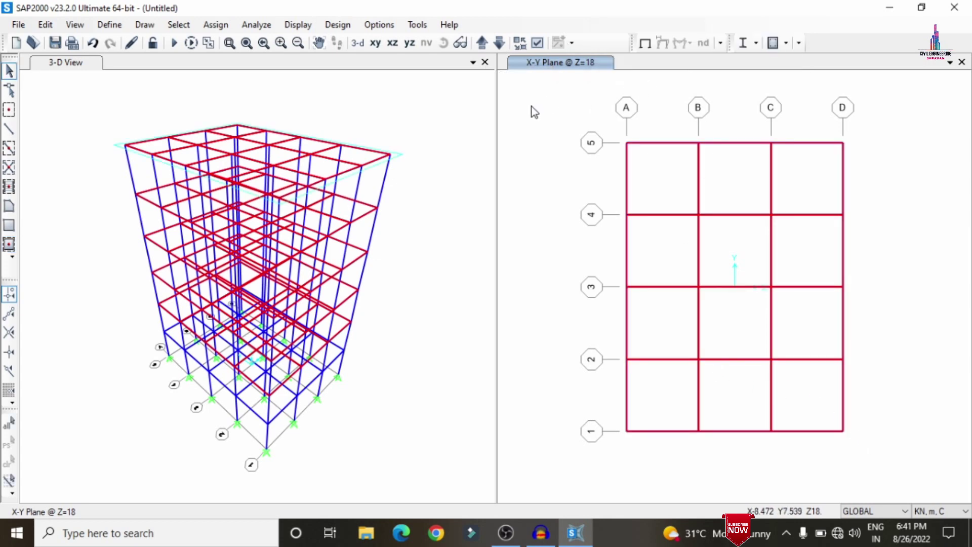
Turn on Fill Objects in the general display options and apply it to all windows.
click(363, 61)
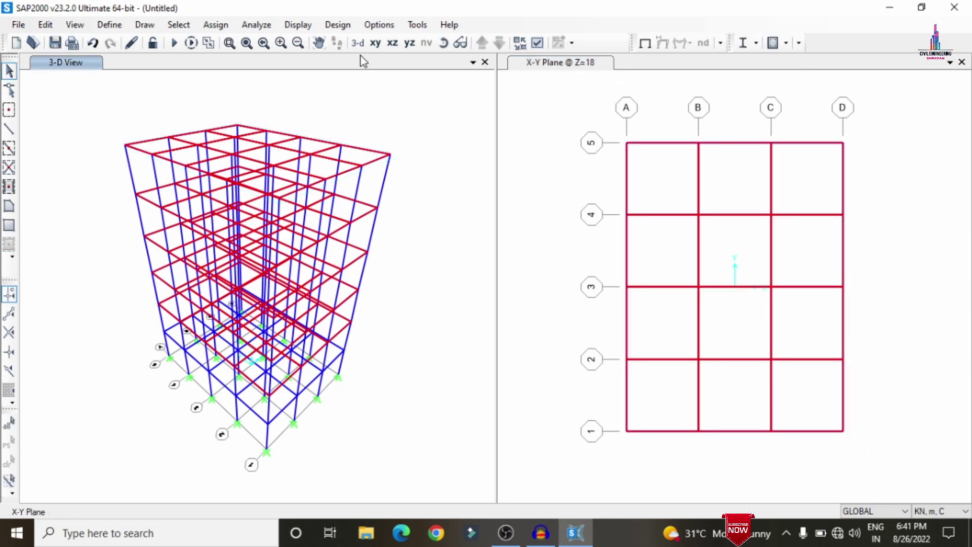
click(539, 44)
click(422, 76)
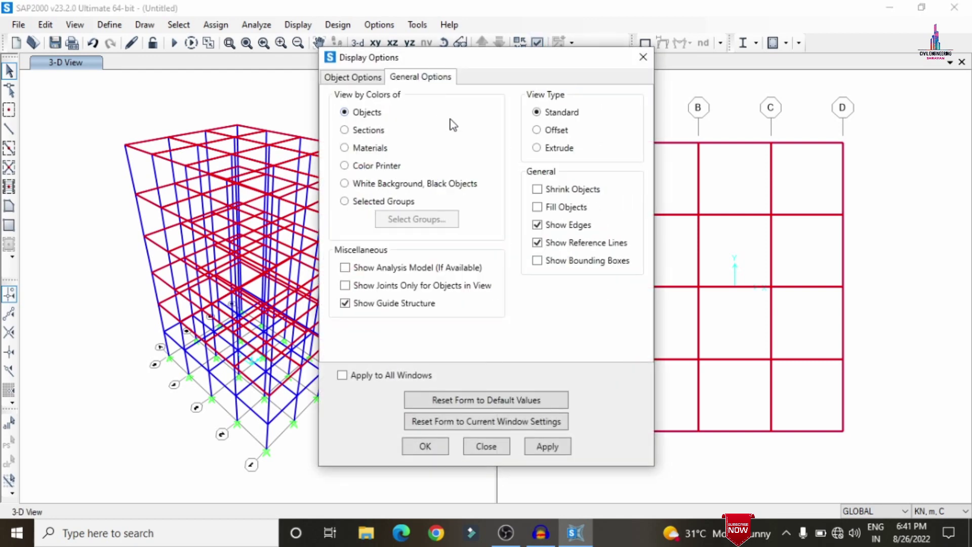
click(550, 212)
click(546, 447)
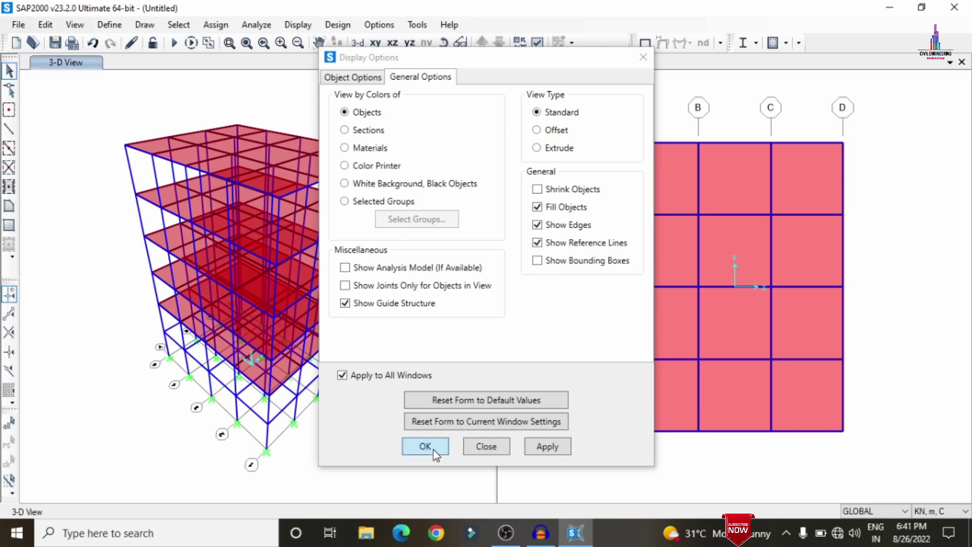
click(435, 448)
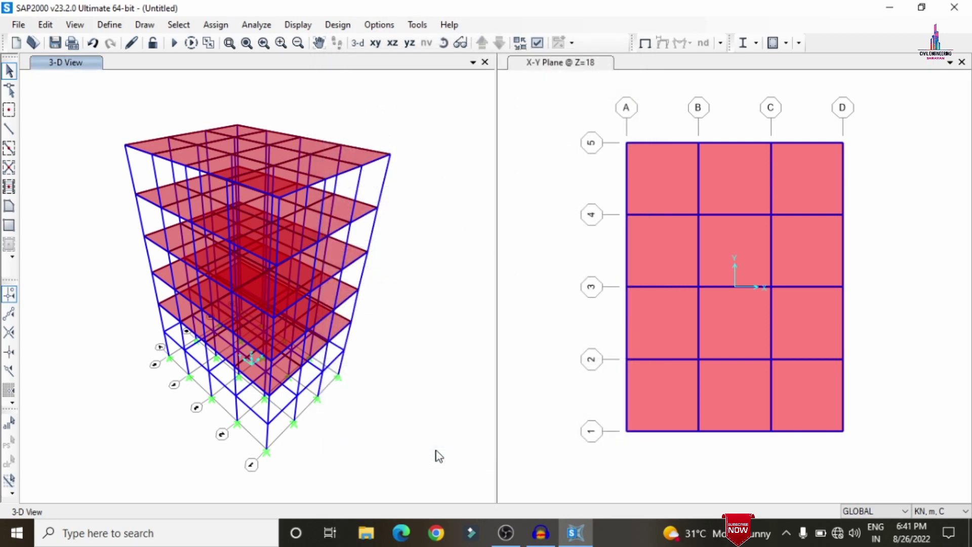
Start importing a steel I/wide flange frame section from the Indian.xml library.
click(116, 27)
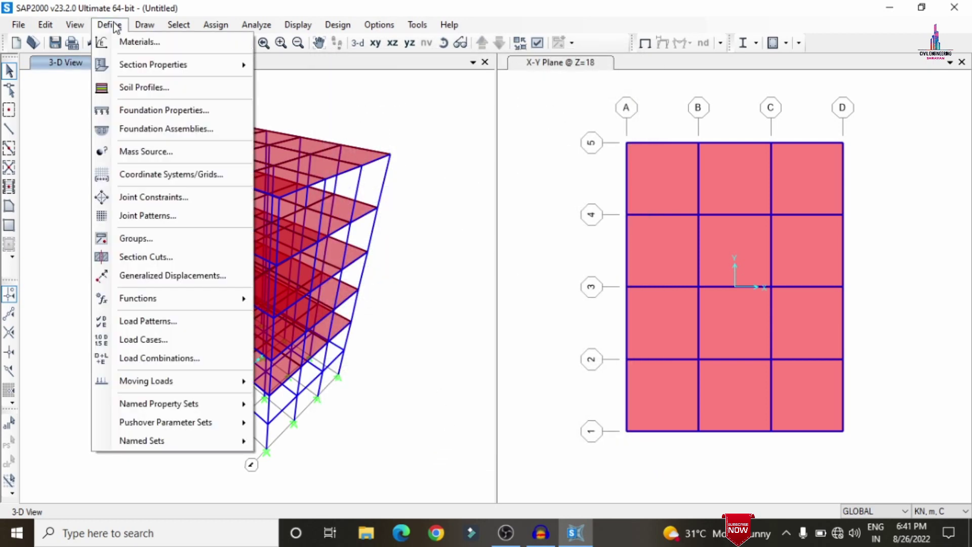
mouse_move(124, 69)
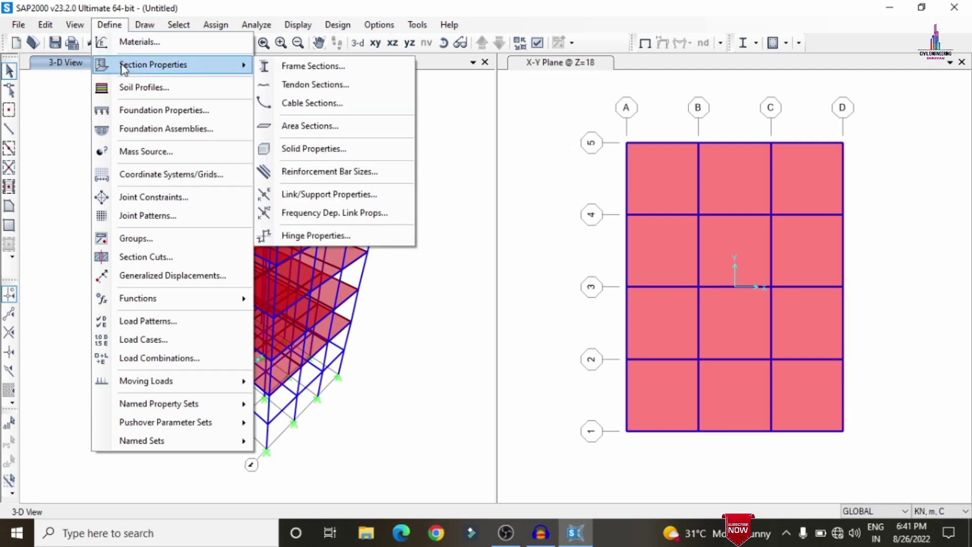
click(307, 67)
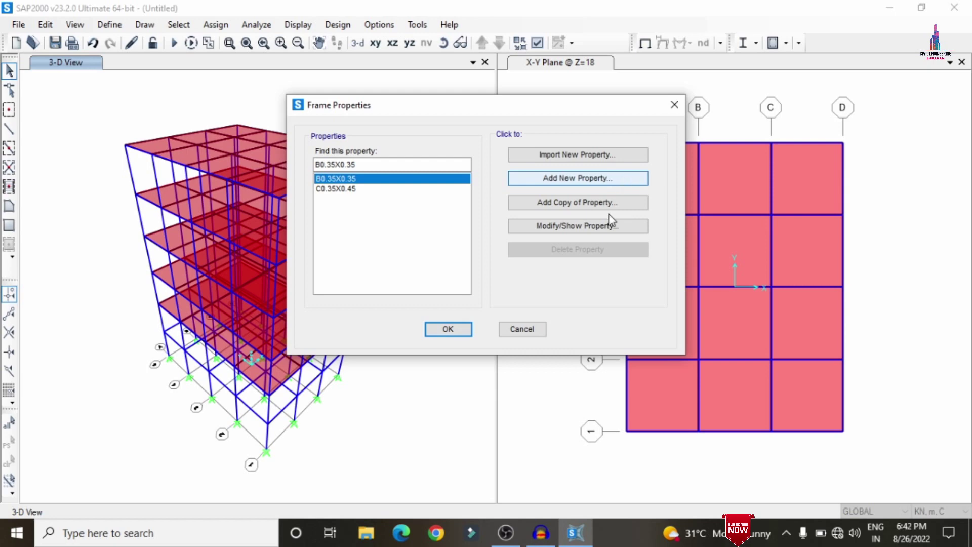
click(568, 154)
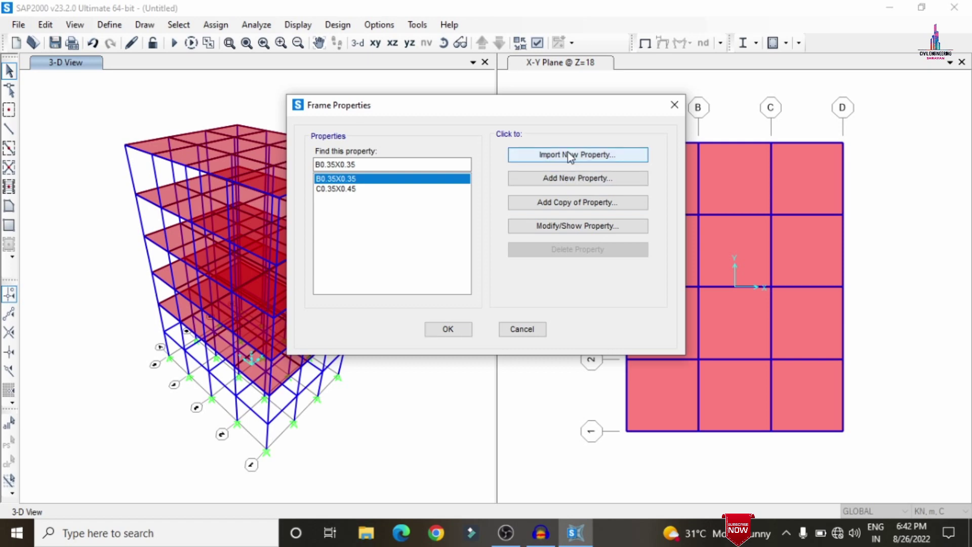
click(579, 131)
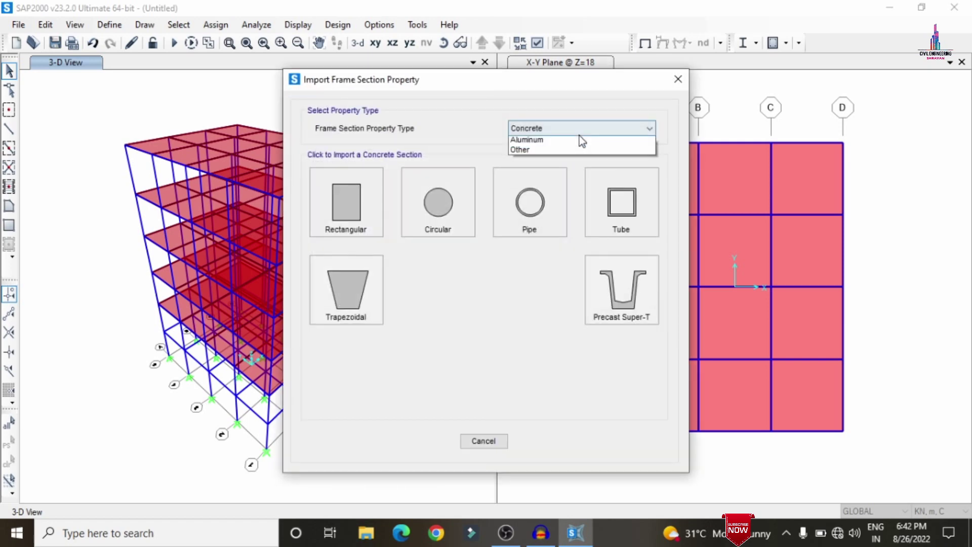
click(578, 141)
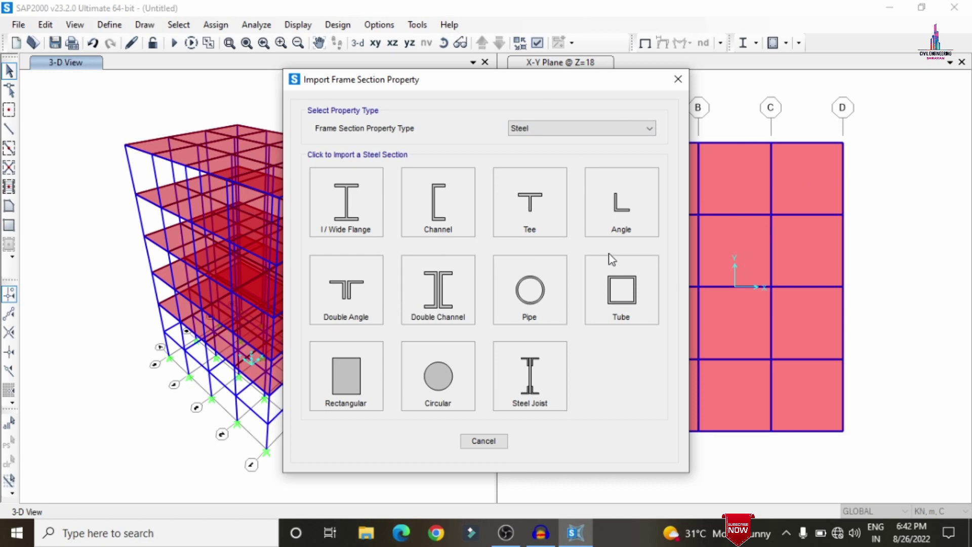
click(353, 202)
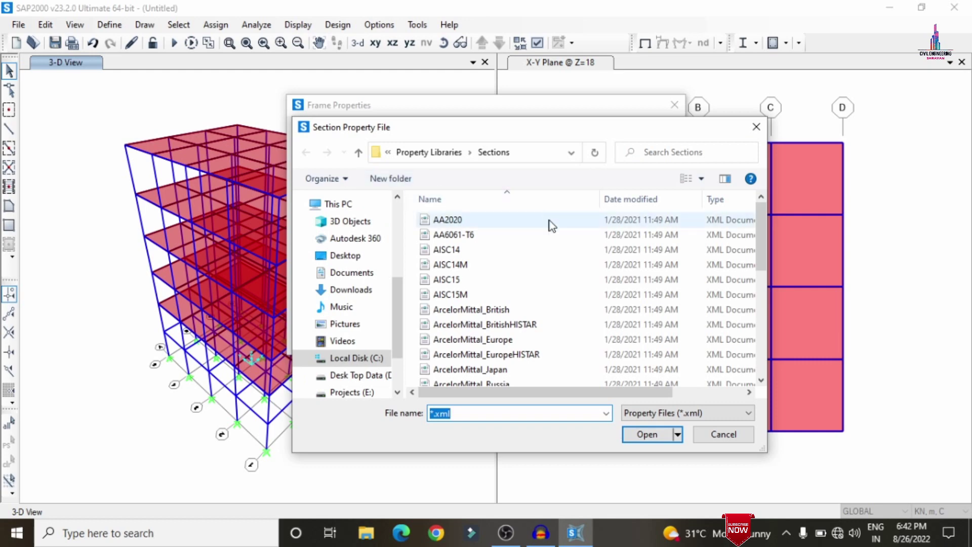
scroll(552, 303, down, 6)
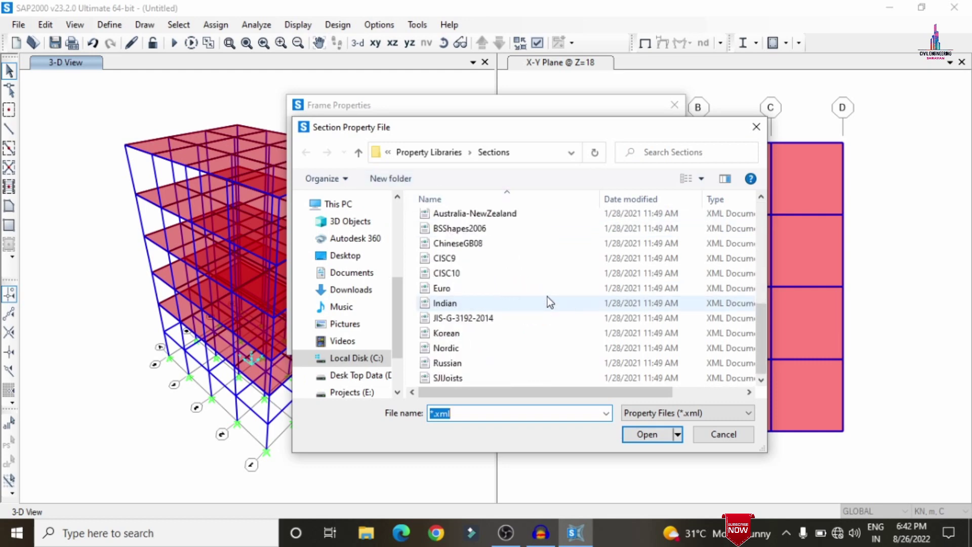
click(549, 299)
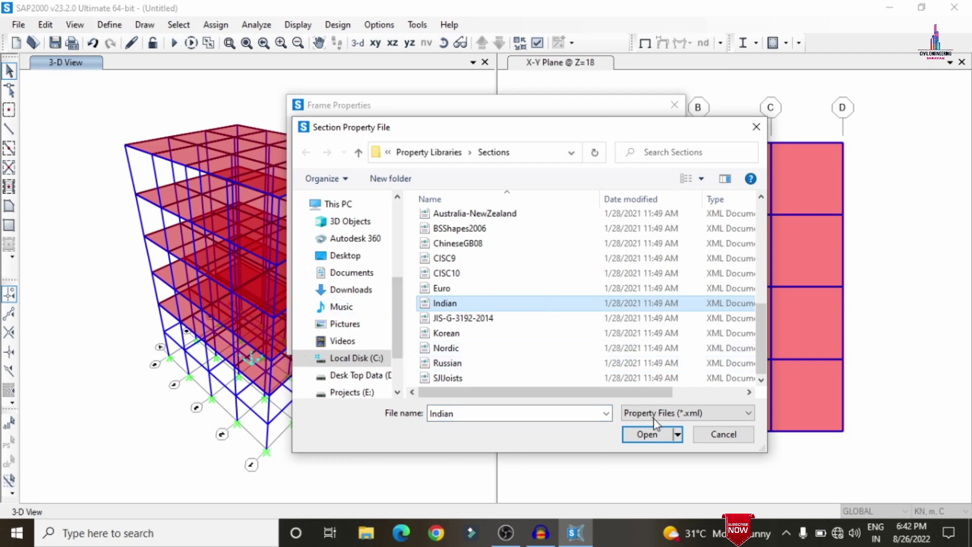
click(647, 435)
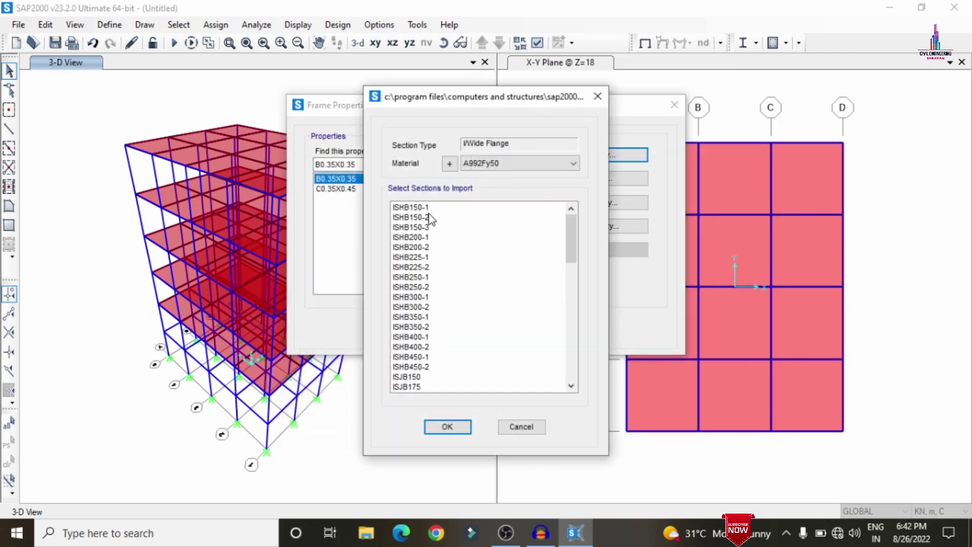
Import the ISWB300 section with material Fe250 and confirm the frame sections.
scroll(441, 243, down, 10)
scroll(443, 262, down, 4)
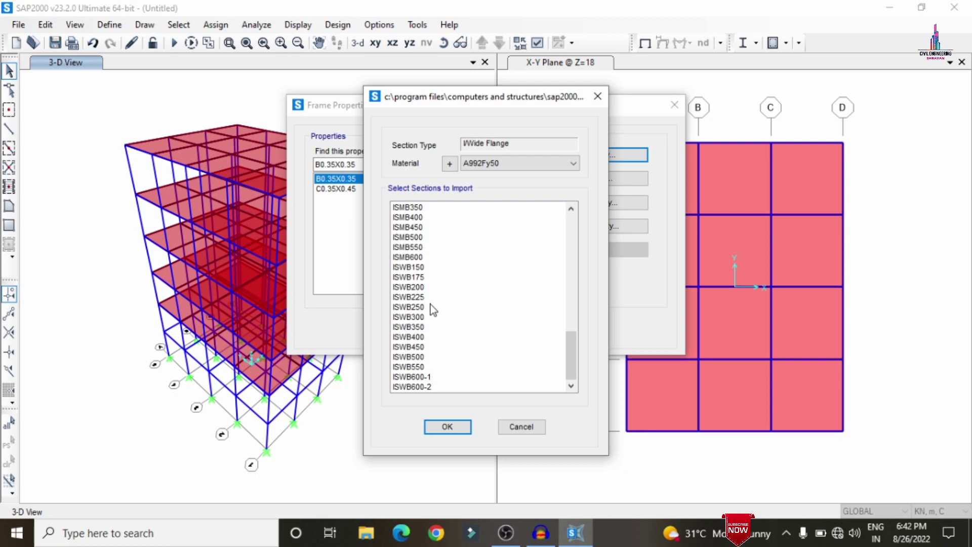
click(424, 317)
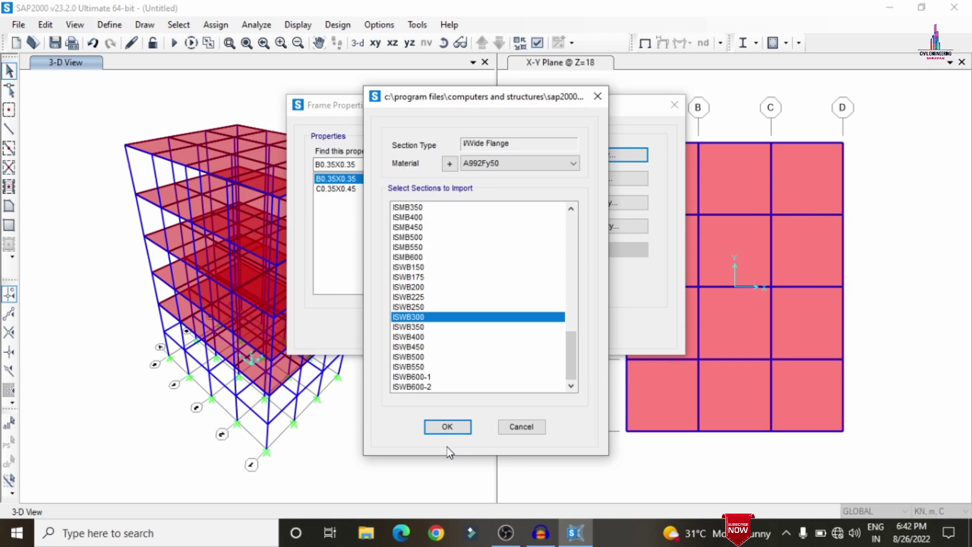
click(453, 427)
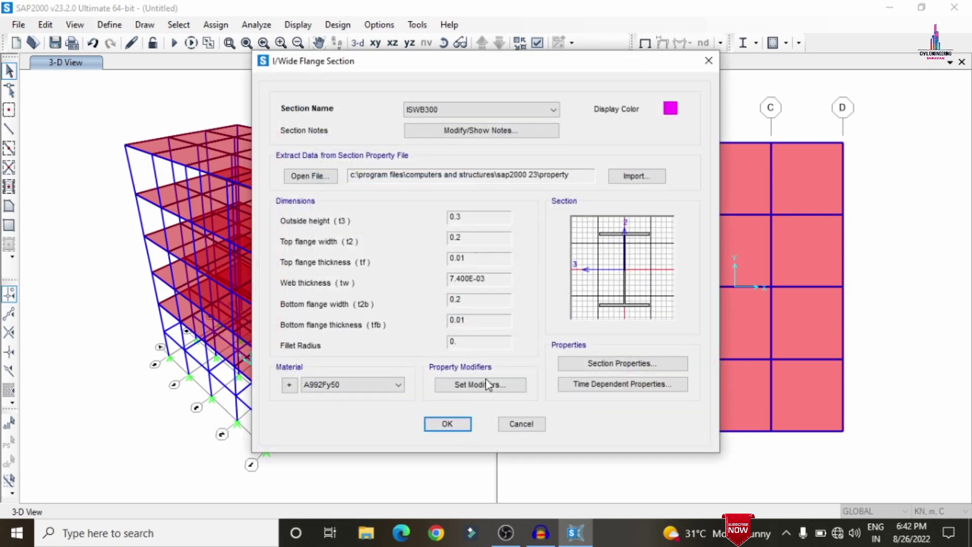
click(379, 385)
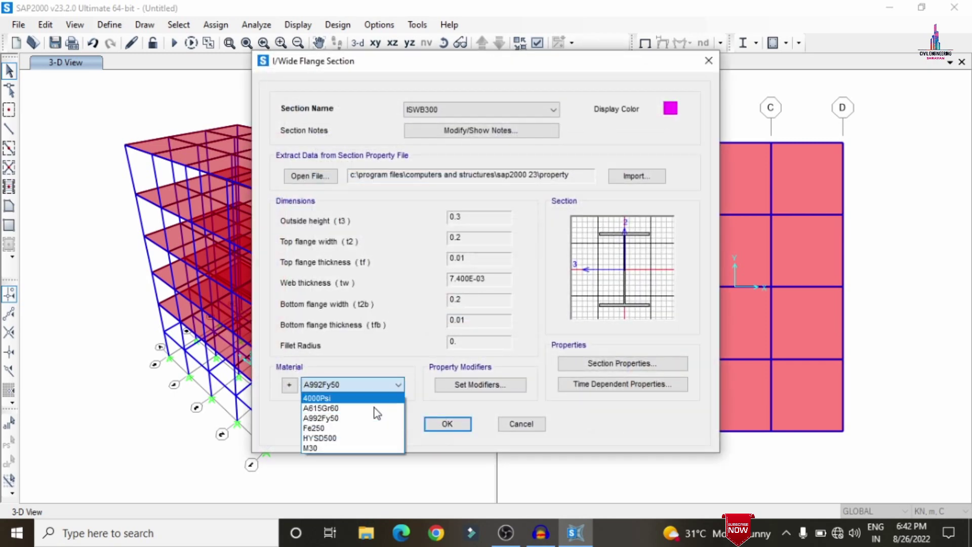
click(364, 429)
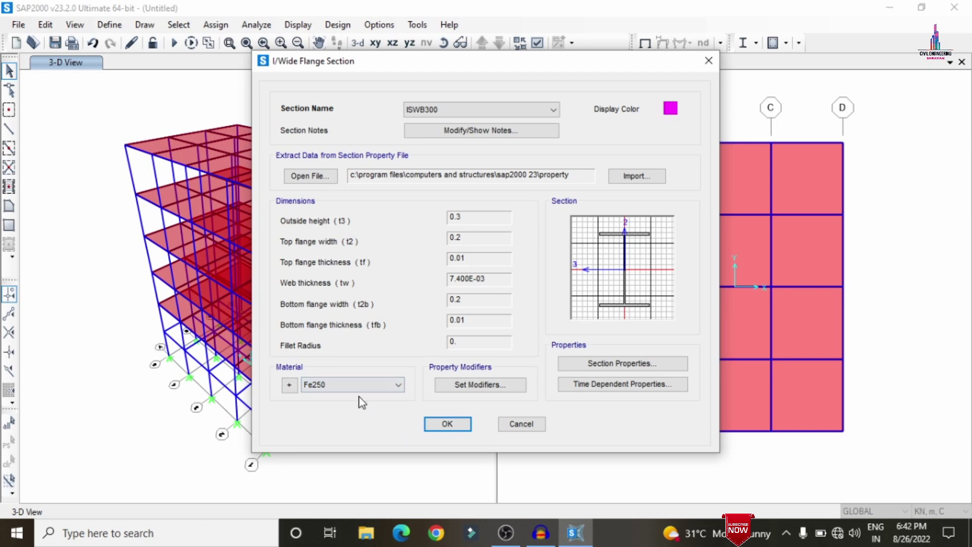
click(443, 428)
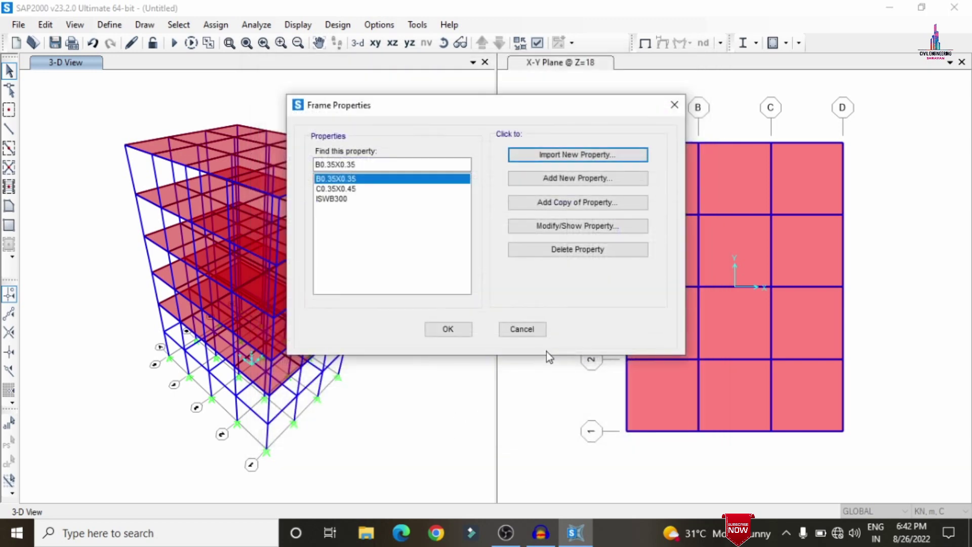
click(448, 329)
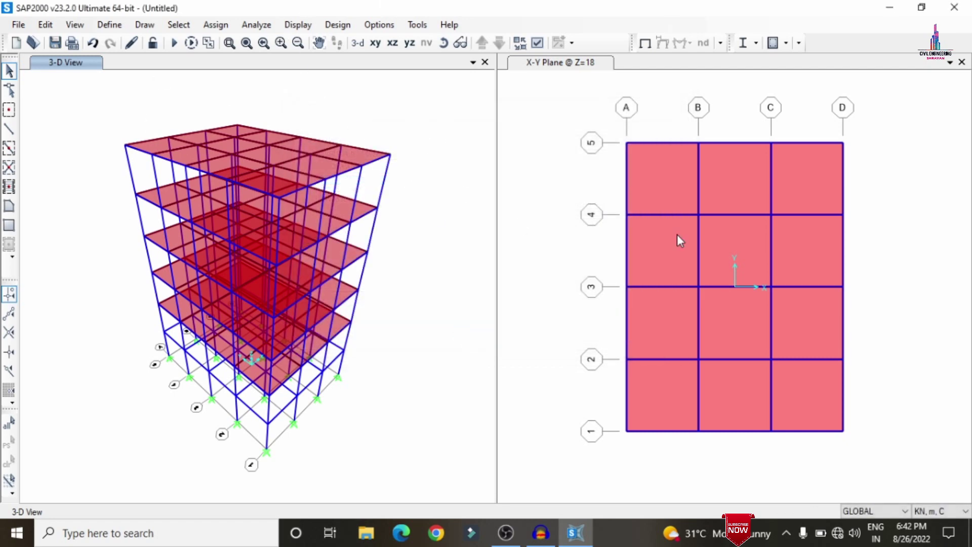
Show the X-Z elevation at Y = -6 in the left window, ready for drawing braces.
click(45, 25)
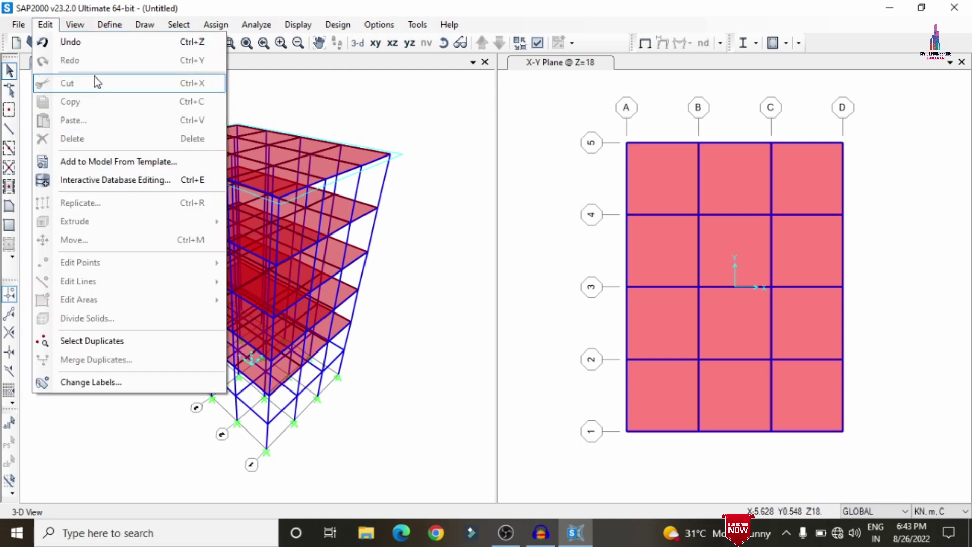
mouse_move(88, 33)
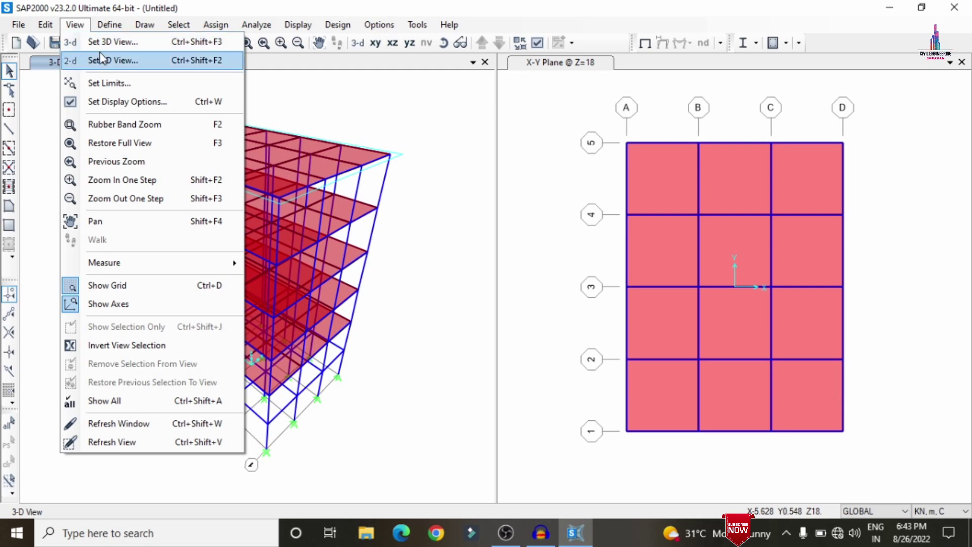
click(100, 55)
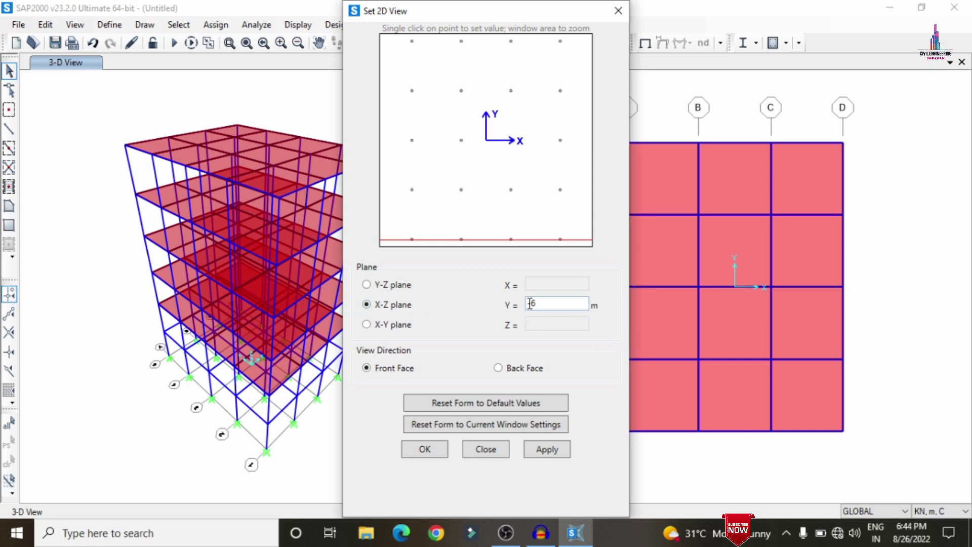
click(545, 454)
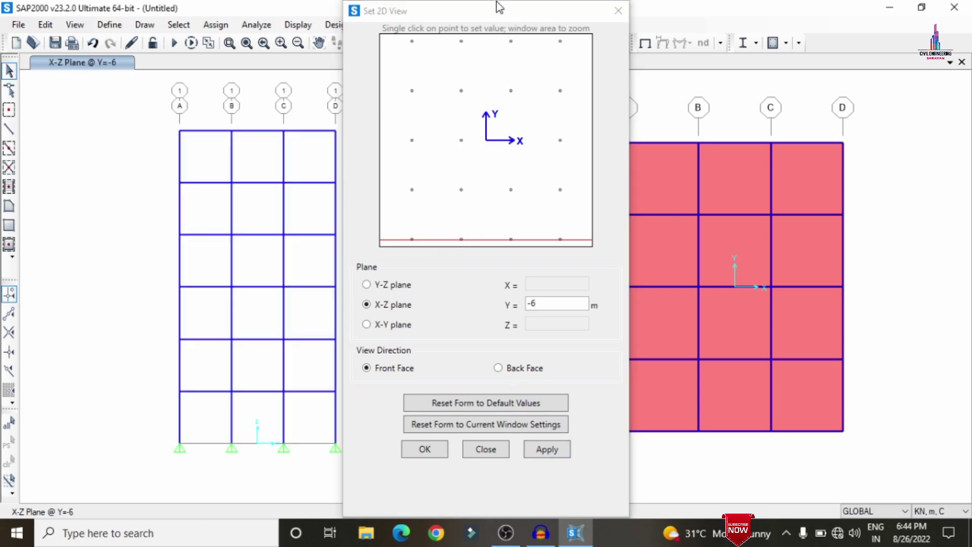
drag(494, 13, 694, 57)
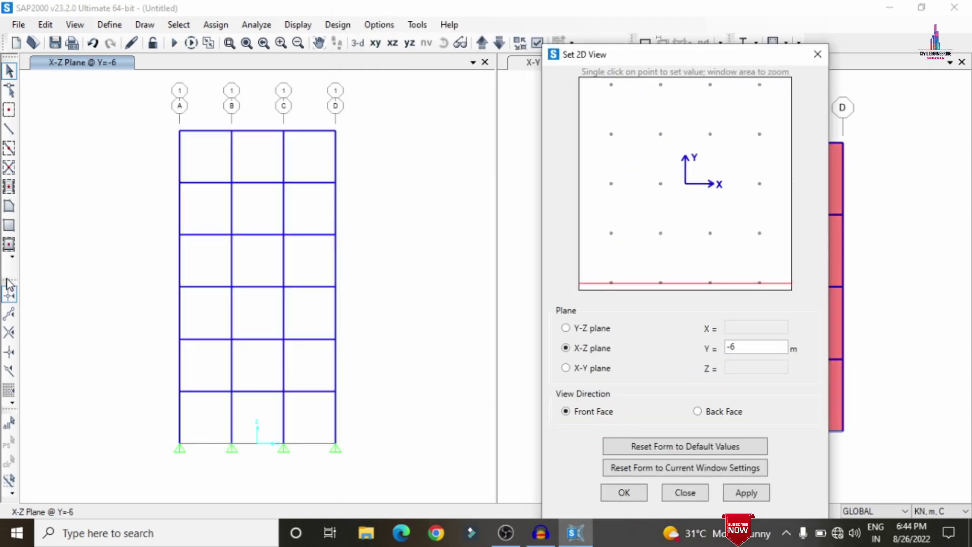
click(10, 170)
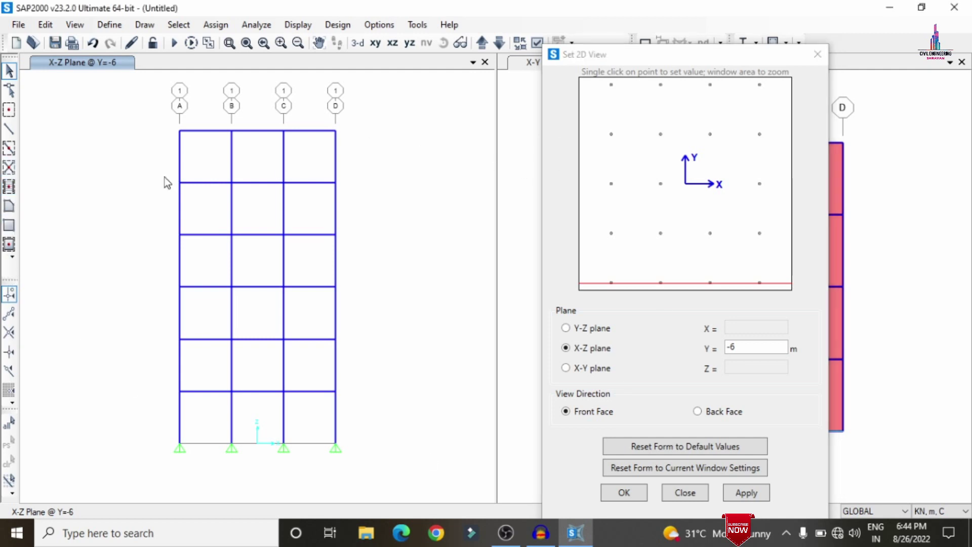
click(9, 167)
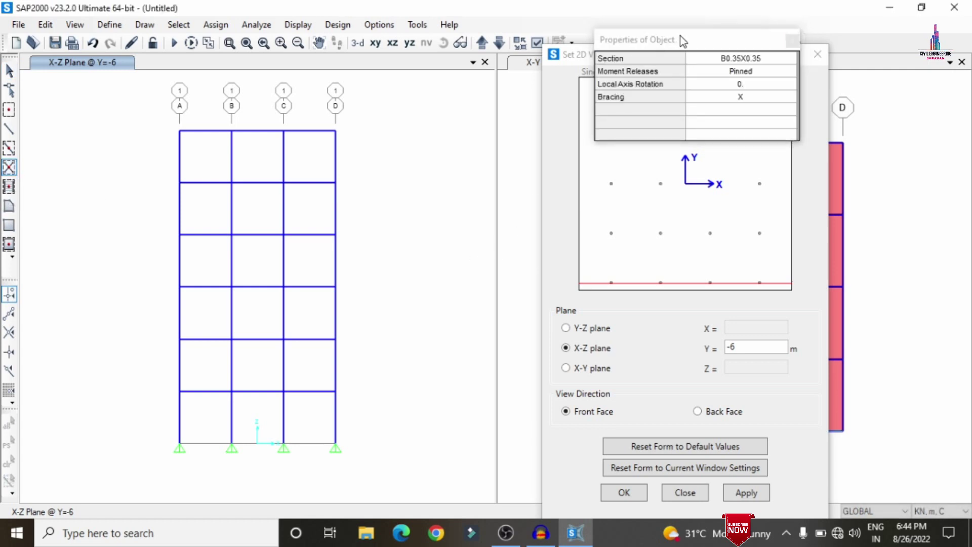
Set the brace section to ISWB300 with an X bracing pattern.
drag(680, 37, 400, 42)
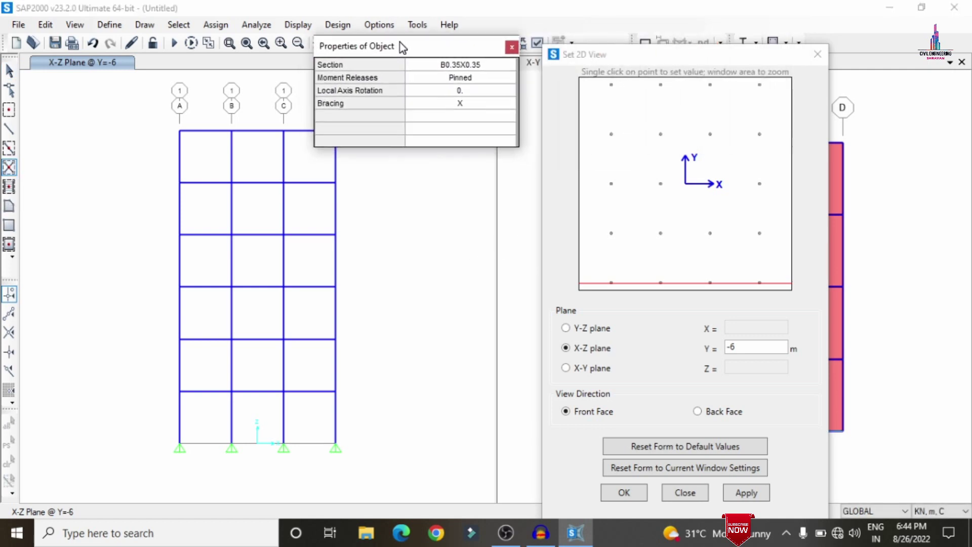
click(503, 65)
click(507, 68)
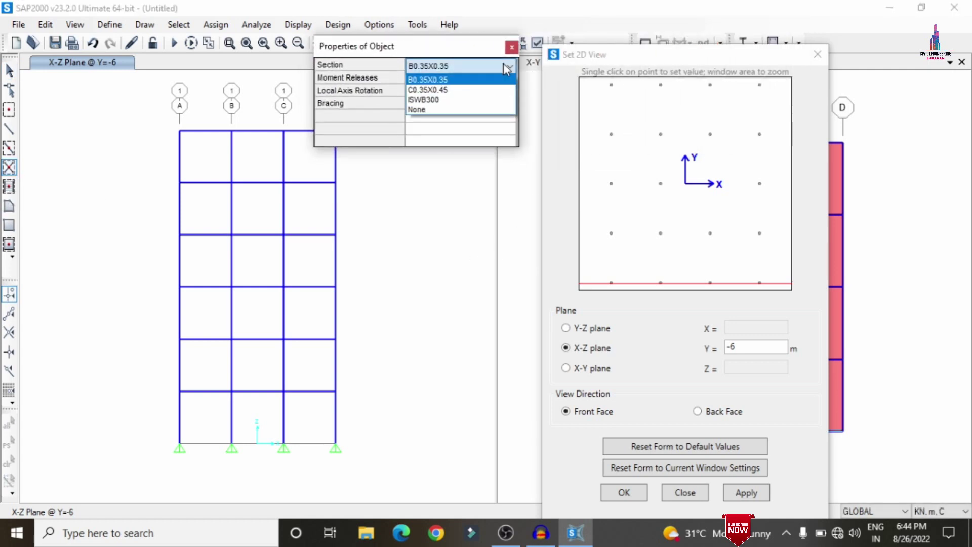
click(443, 100)
click(496, 105)
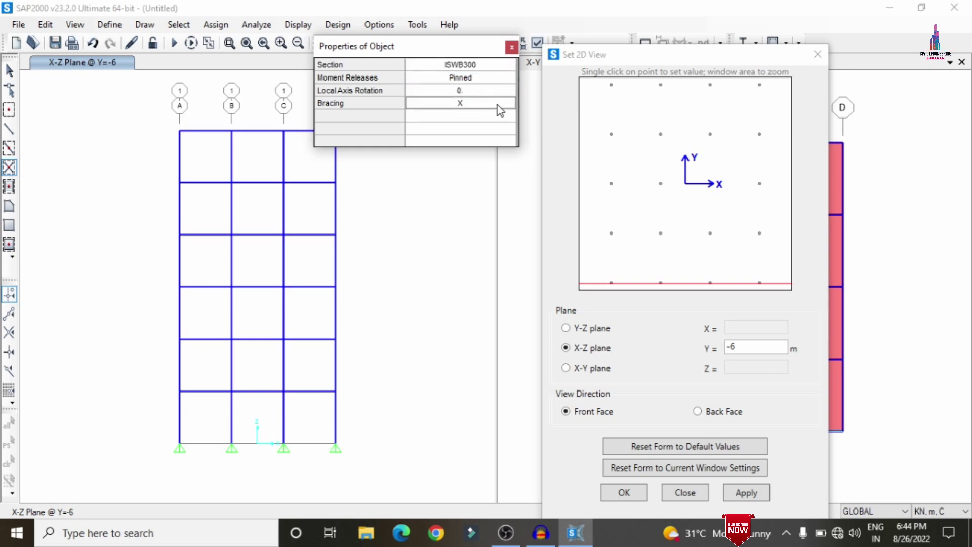
click(501, 104)
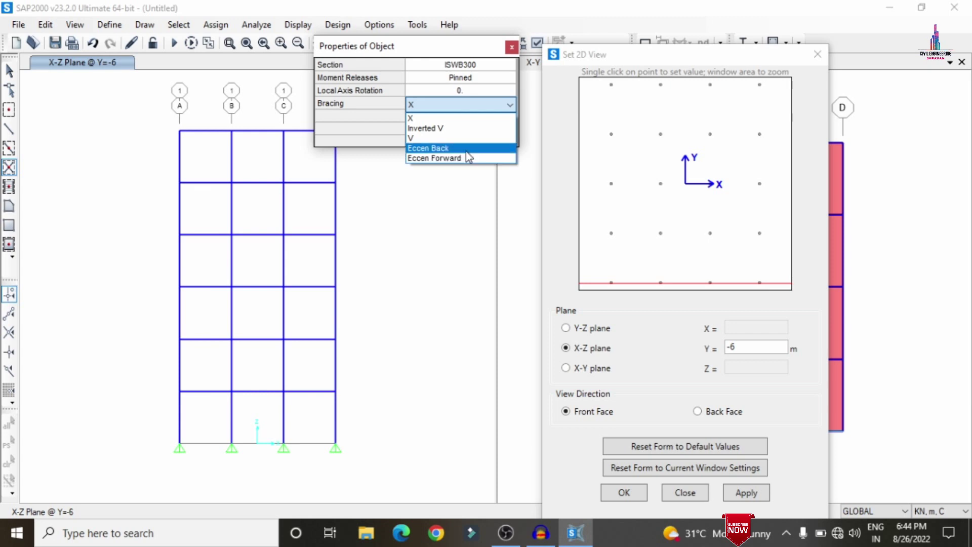
click(464, 120)
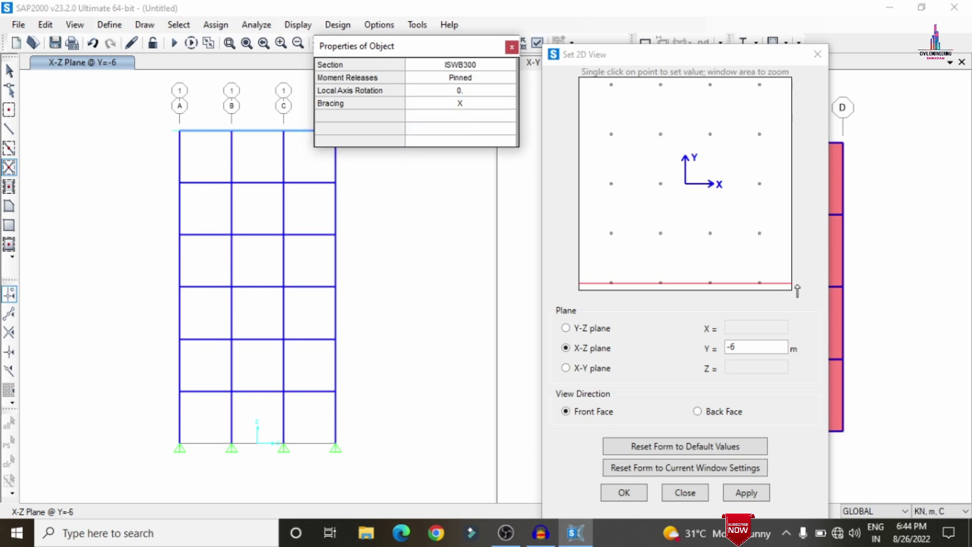
X-brace all six storeys of the middle bay between grid lines B and C.
click(263, 173)
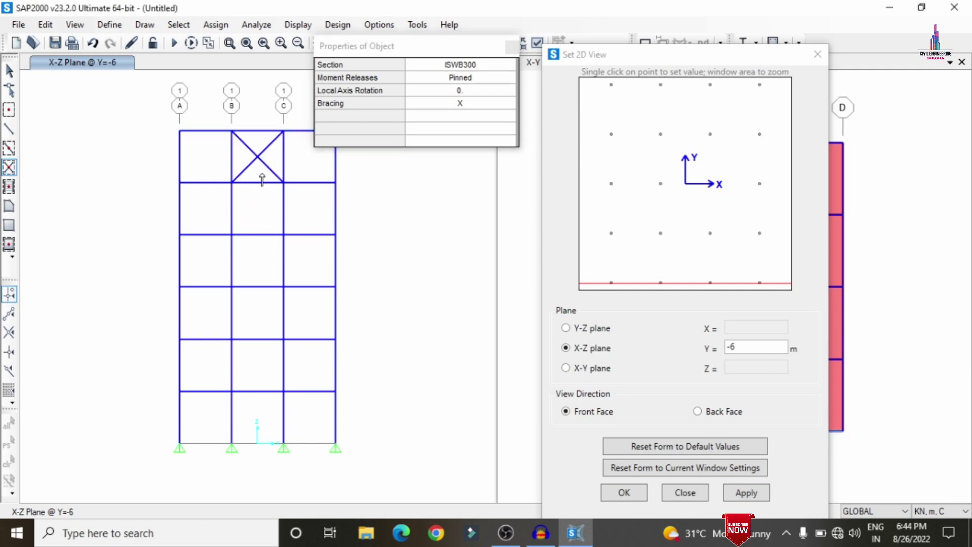
click(257, 221)
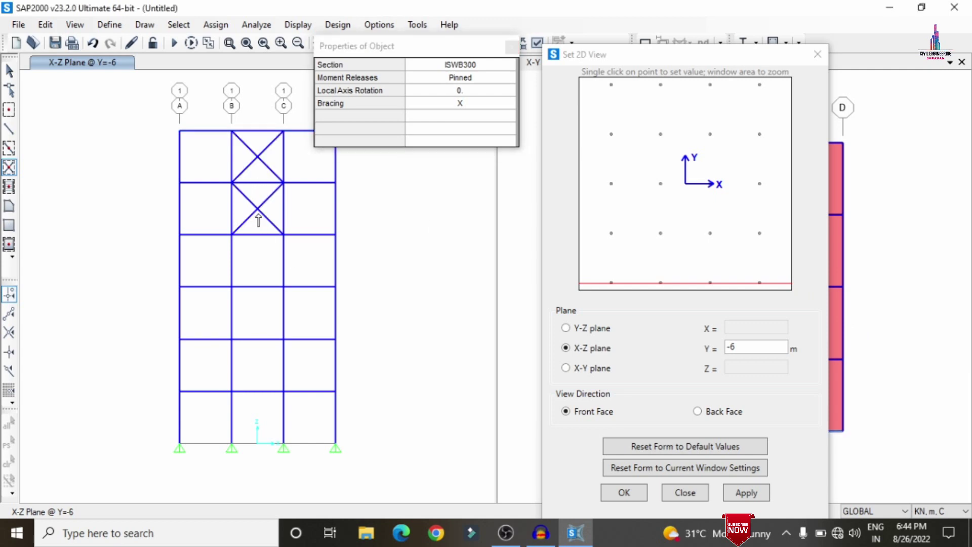
click(269, 268)
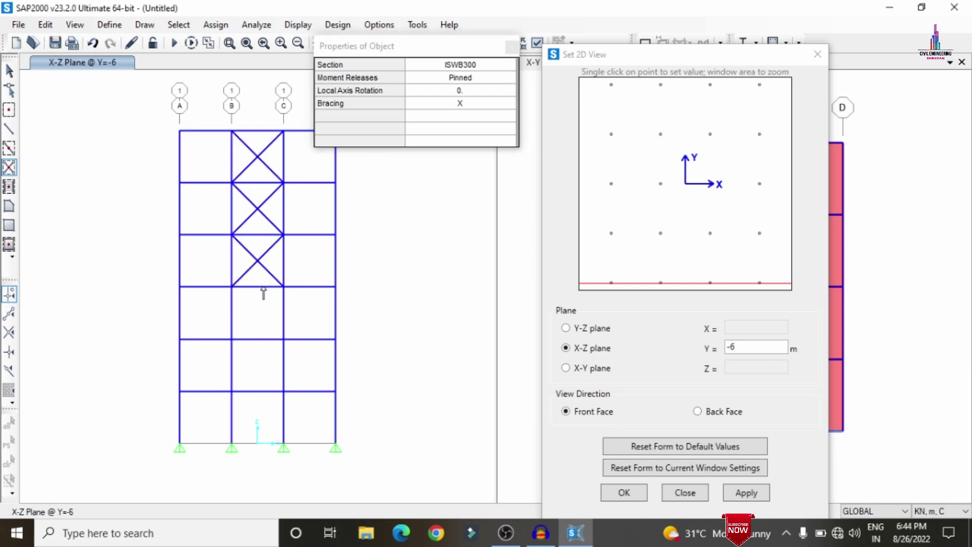
click(265, 314)
click(267, 375)
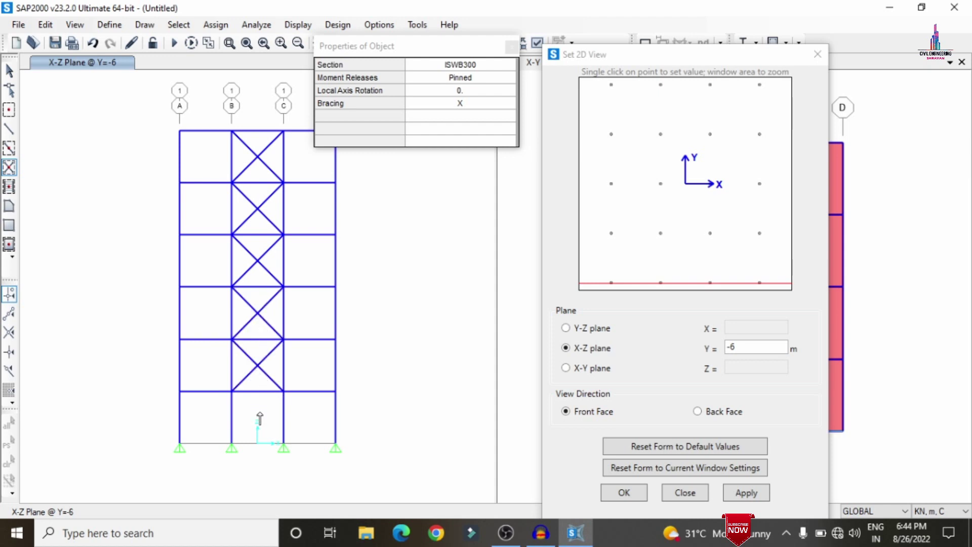
click(263, 418)
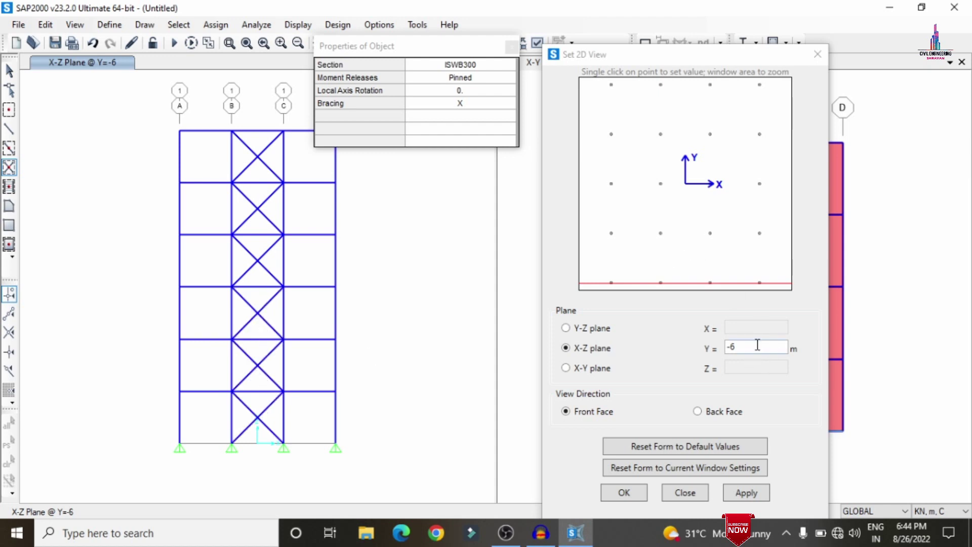
click(707, 355)
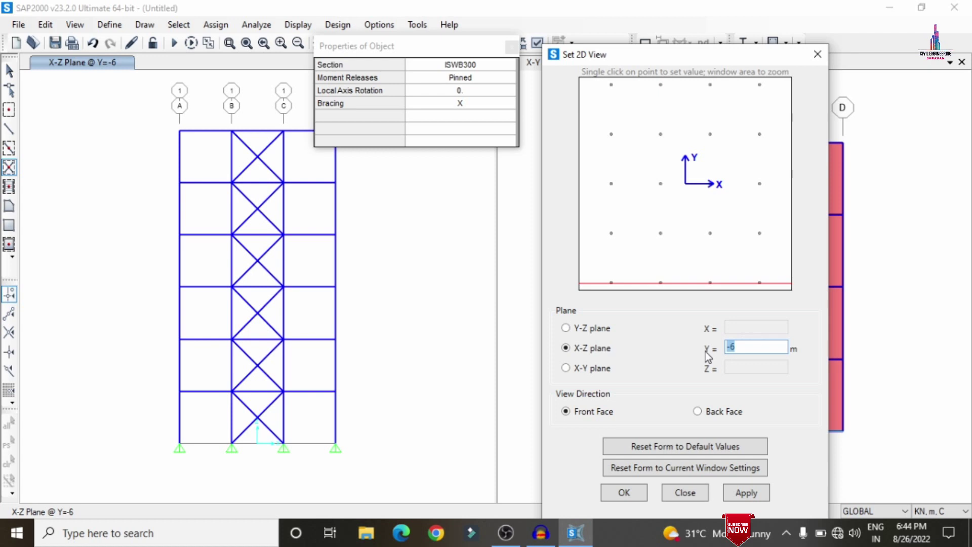
Show the Y = 6 elevation and X-brace its middle bay on every storey.
text(6)
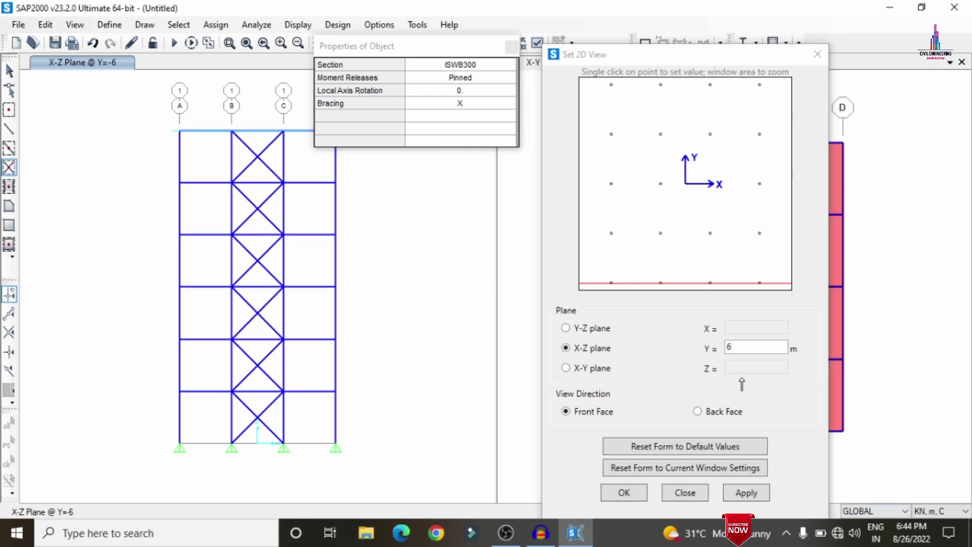
click(746, 492)
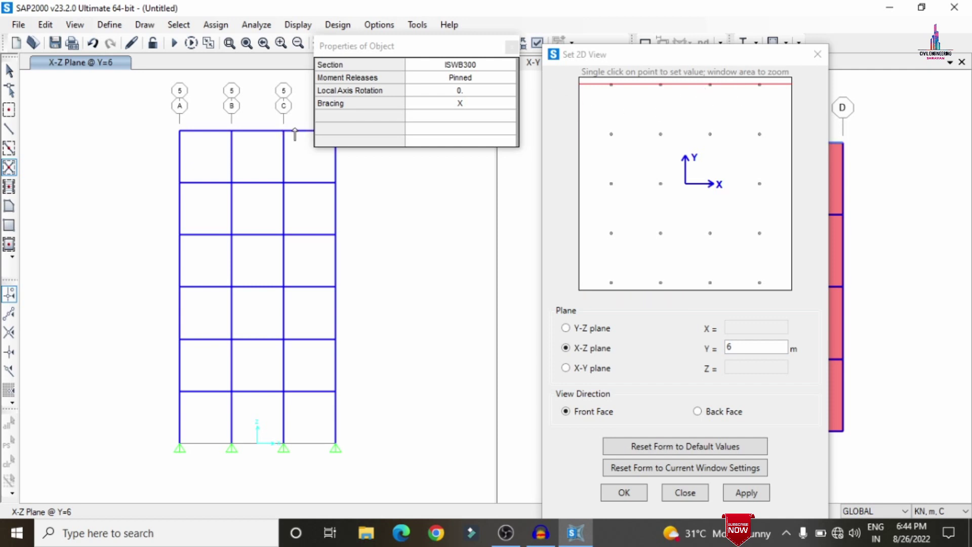
click(257, 208)
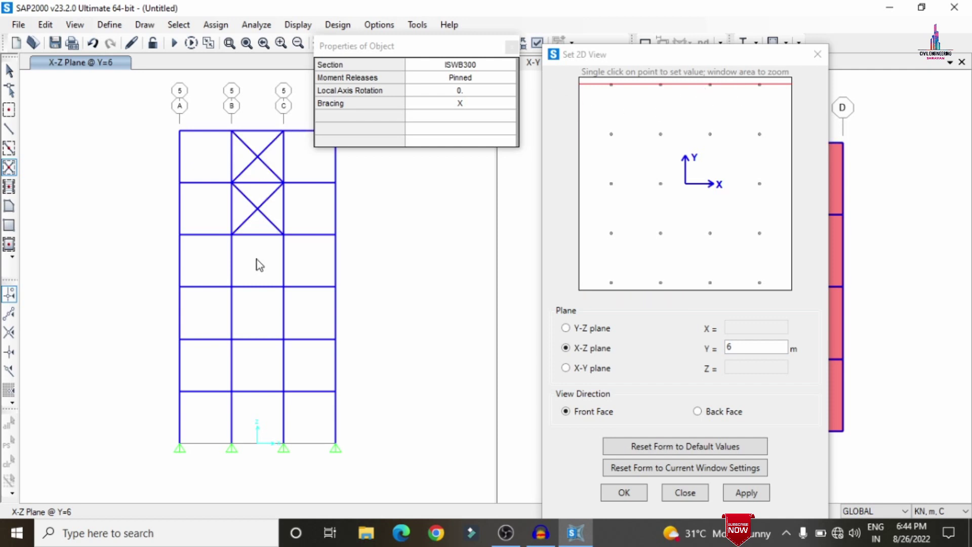
click(257, 265)
click(258, 313)
click(262, 364)
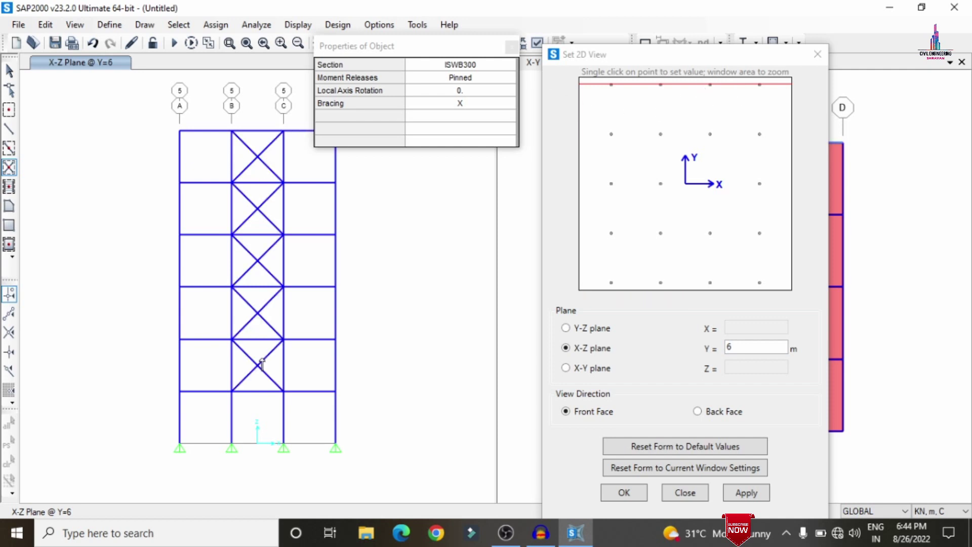
click(269, 422)
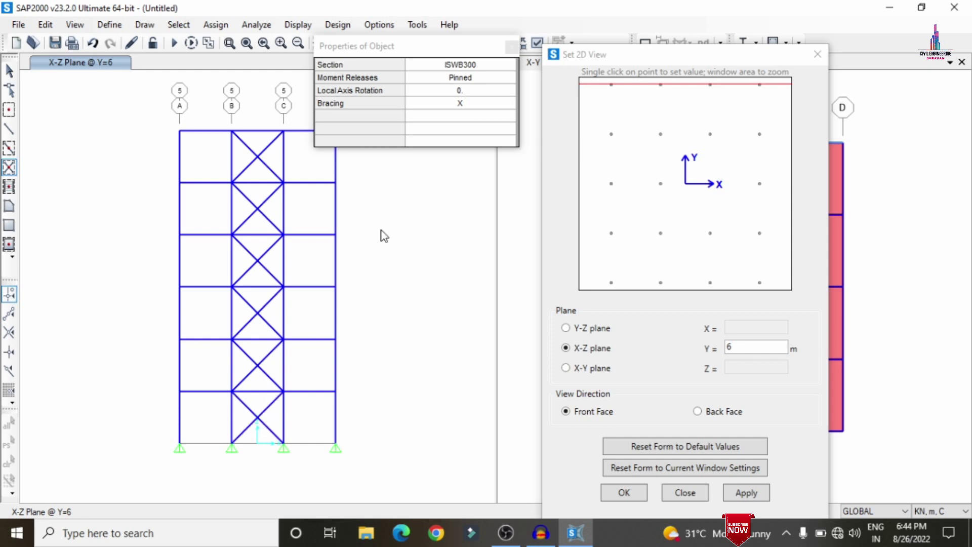
Switch to the Y-Z plane at X = -4.5 and X-brace both end bays.
click(593, 335)
double_click(773, 324)
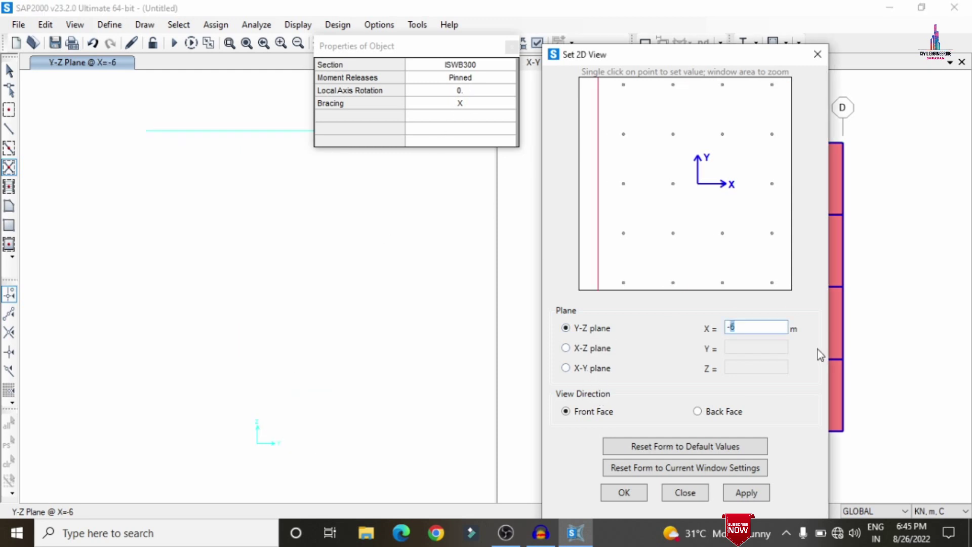
text(-4.5)
click(746, 492)
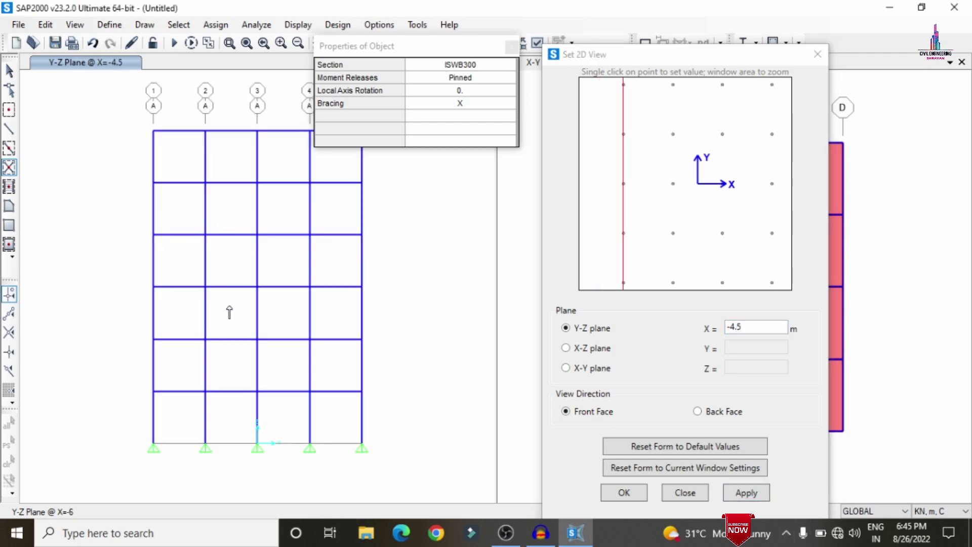
click(182, 381)
click(182, 319)
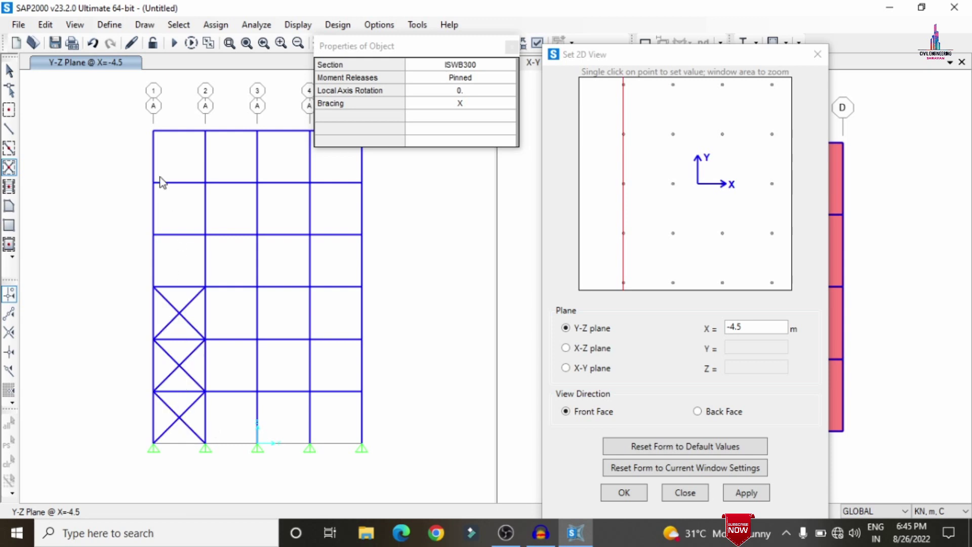
click(172, 253)
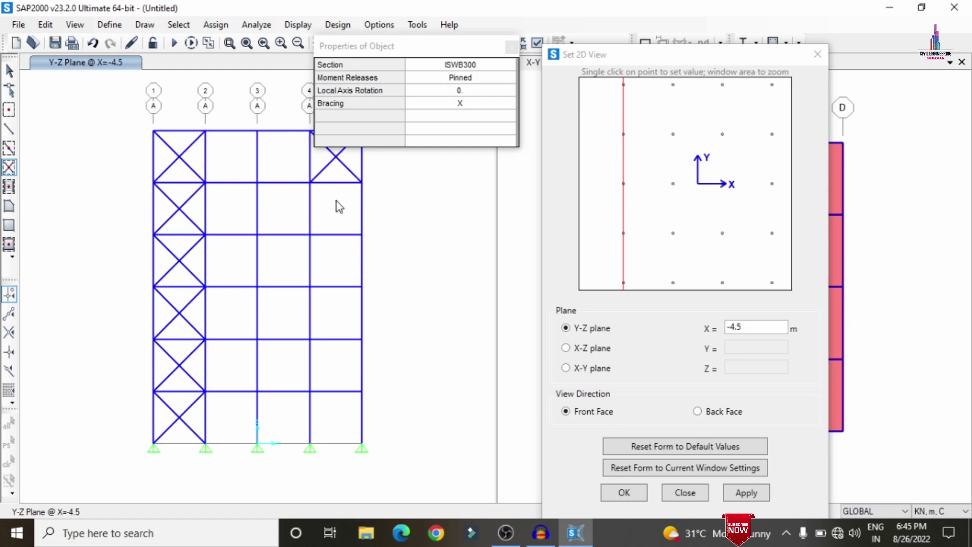
click(341, 274)
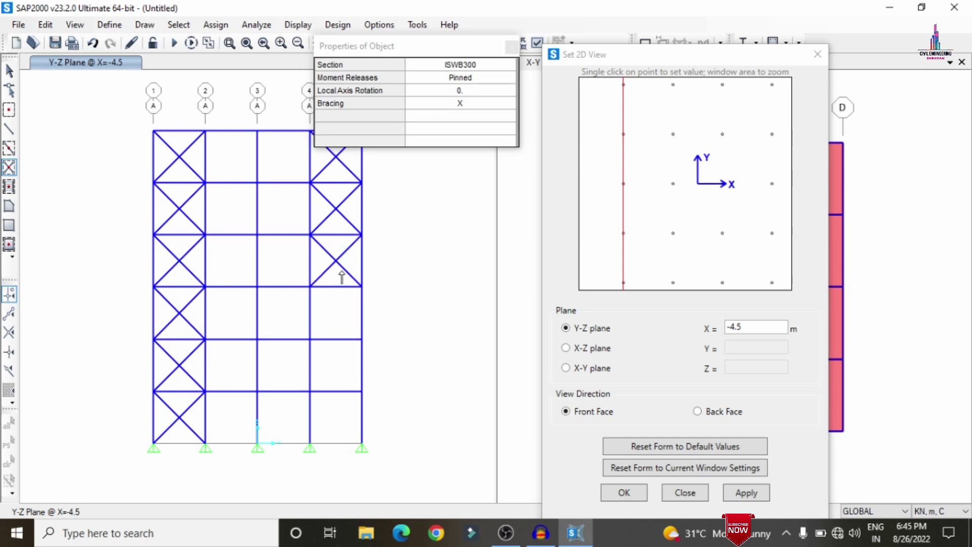
click(342, 336)
click(339, 388)
Show the Y-Z elevation at X = 4.5 and X-brace both end bays on every storey.
double_click(745, 328)
text(4)
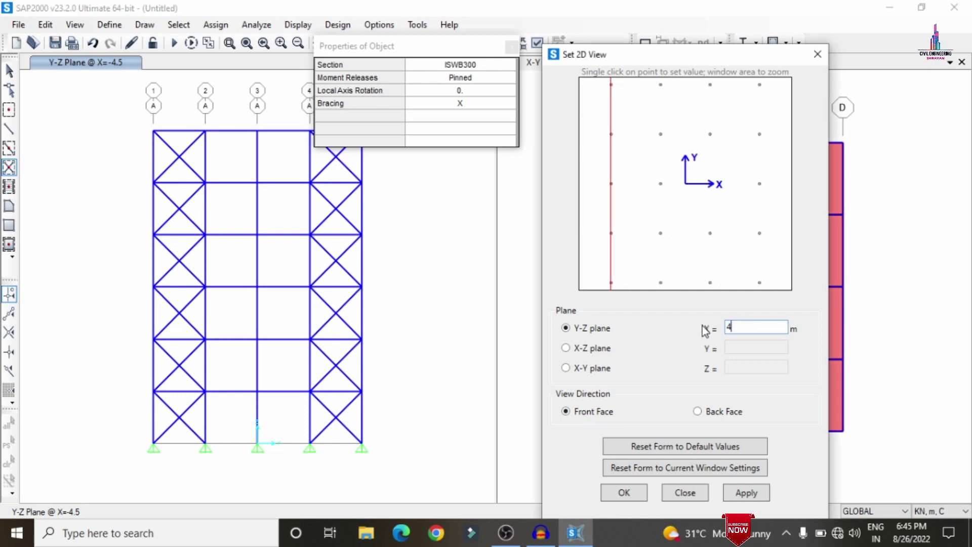
text(.5)
click(745, 492)
click(188, 154)
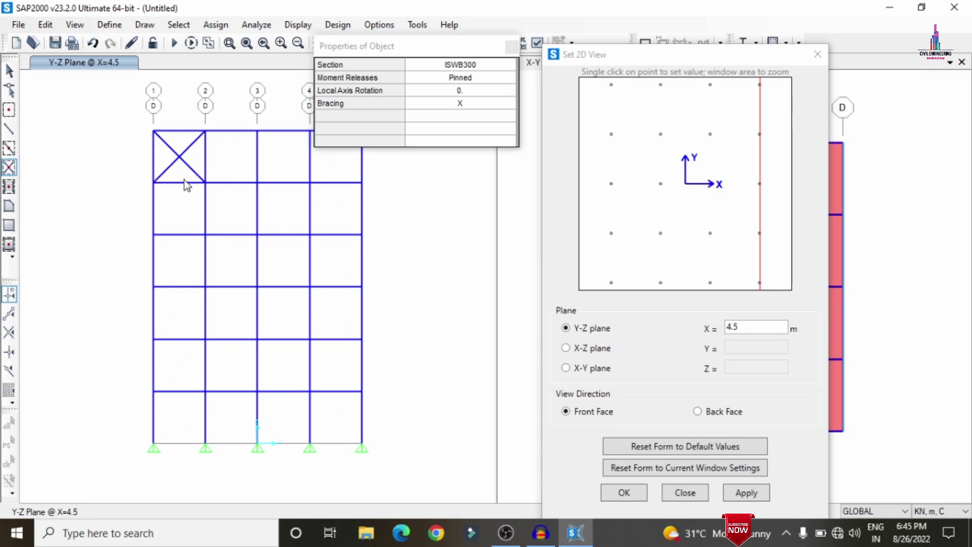
click(172, 269)
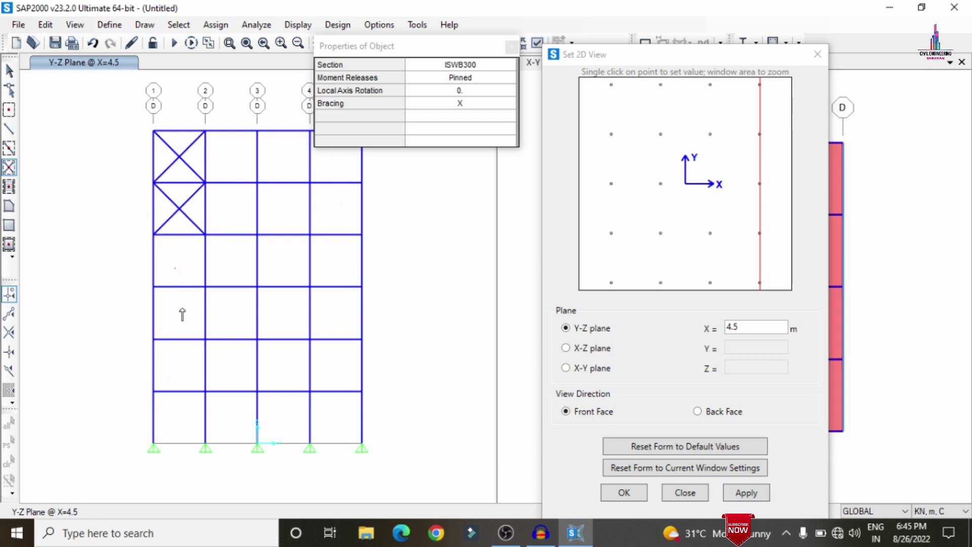
click(188, 389)
click(342, 164)
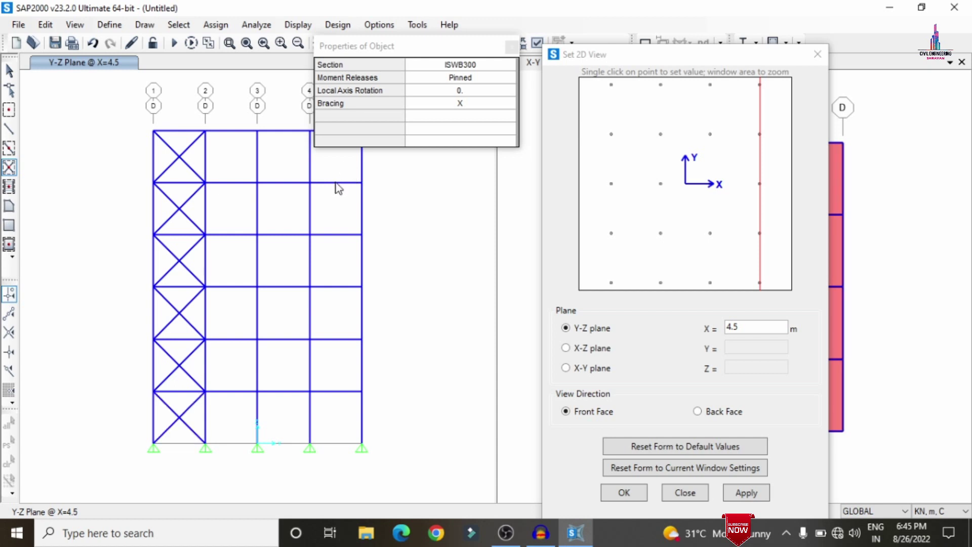
click(333, 256)
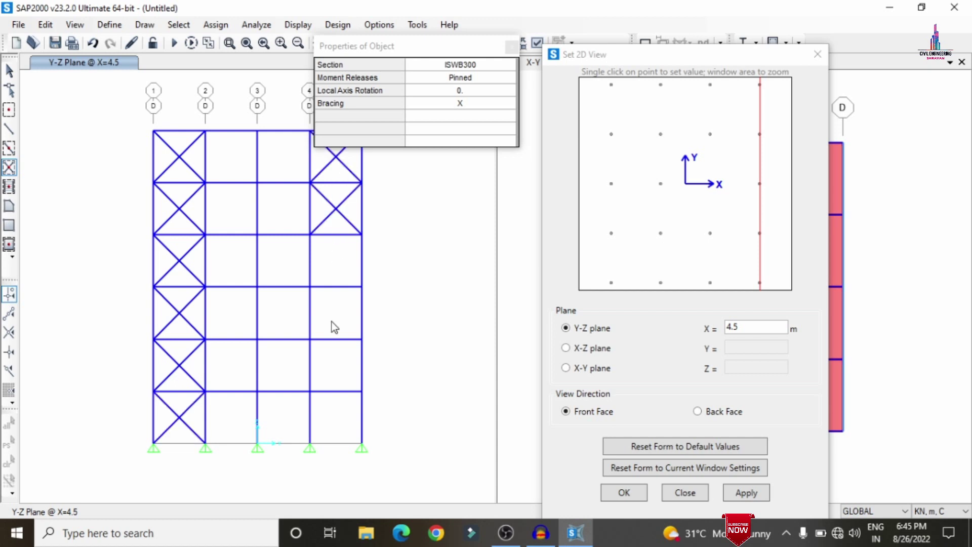
click(335, 395)
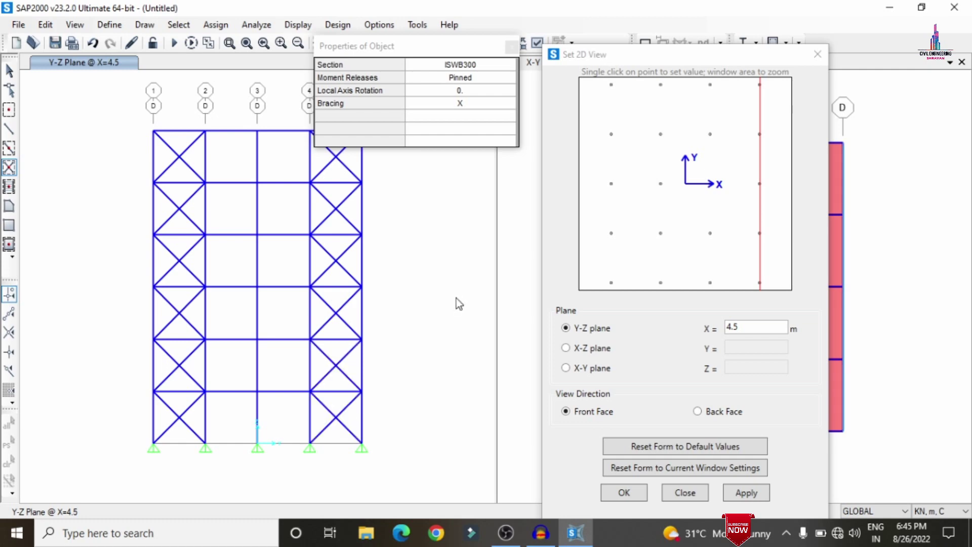
Stop drawing braces, close the 2D view settings and return to the 3-D view.
key(Escape)
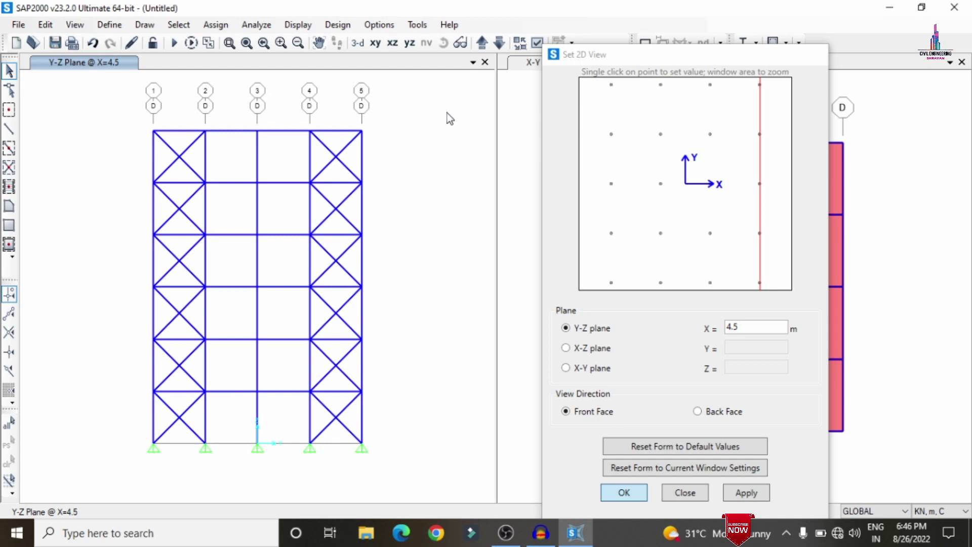
key(Escape)
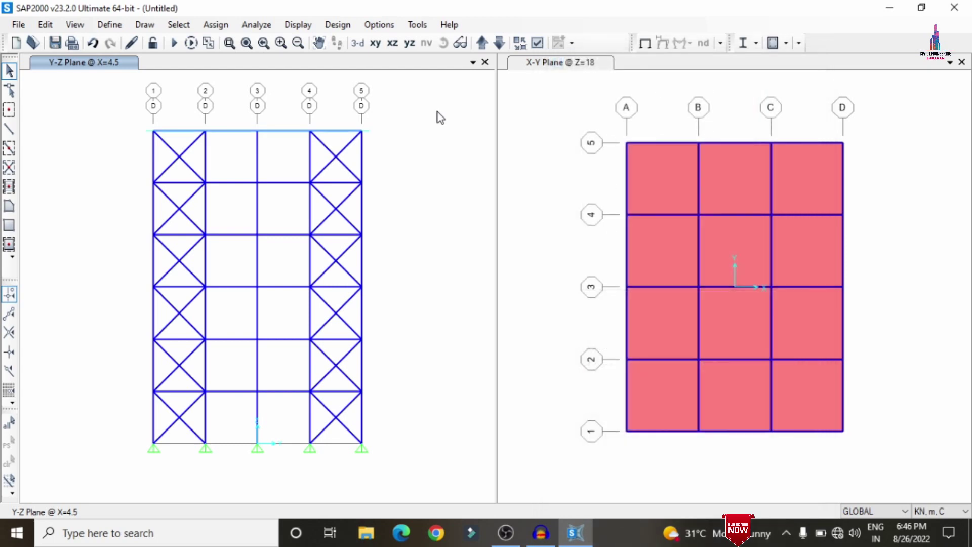
click(359, 43)
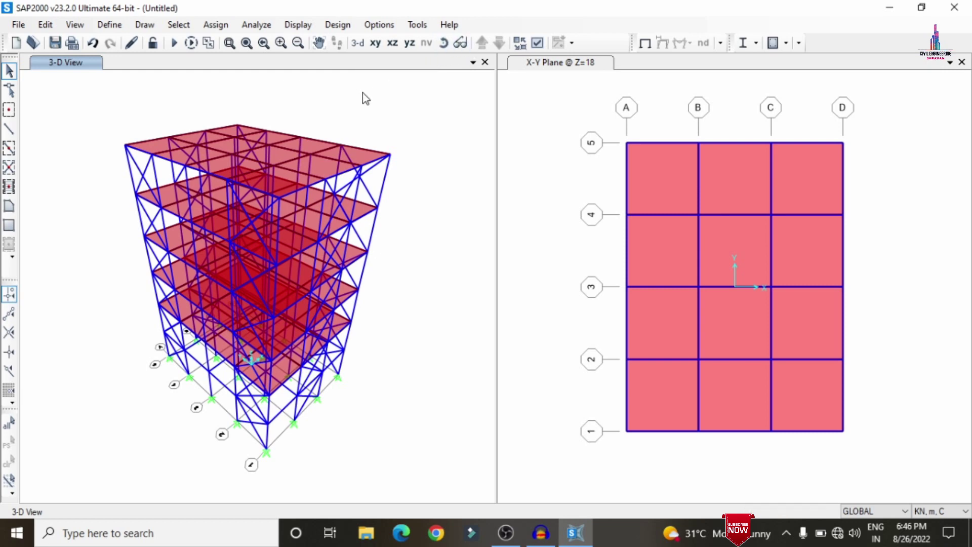
Display frame members as extruded sections in all windows.
click(538, 42)
click(433, 78)
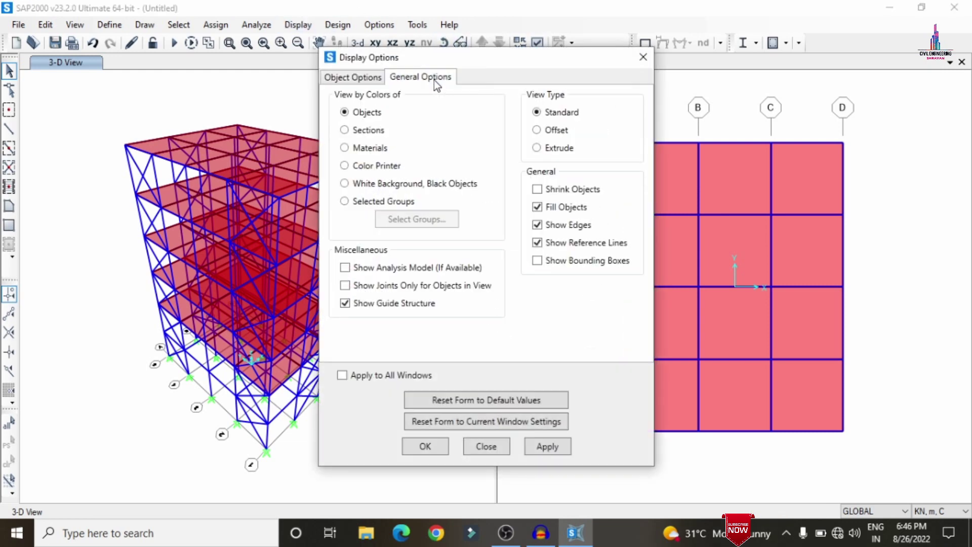
click(569, 153)
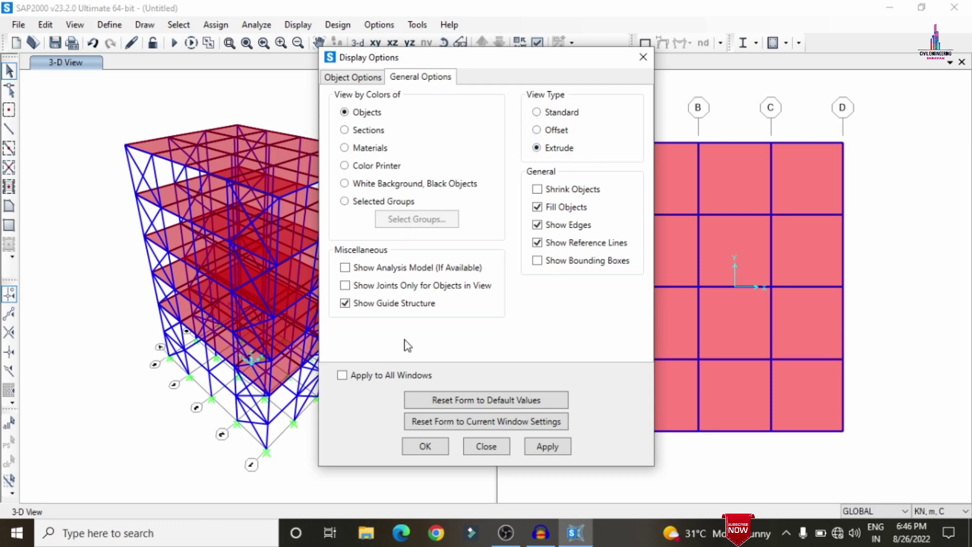
click(567, 446)
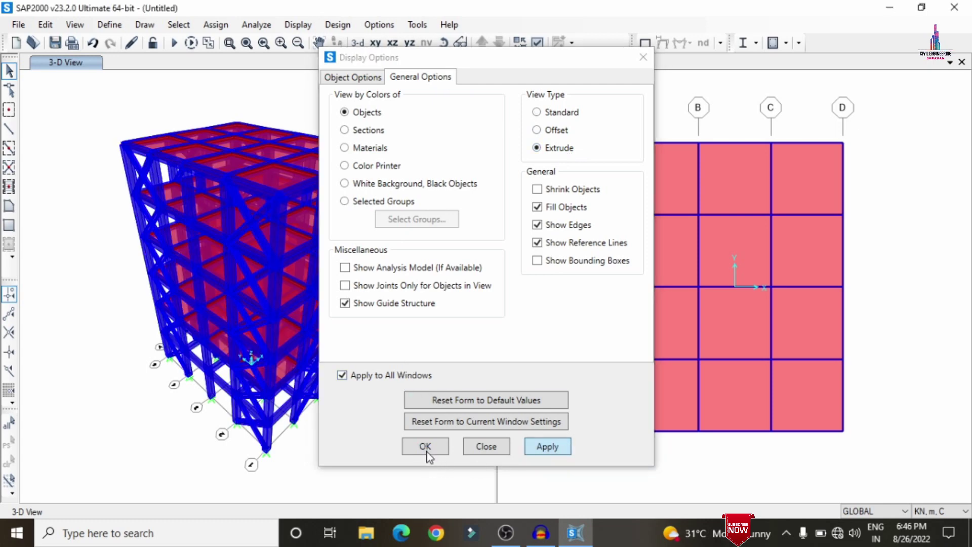
click(196, 254)
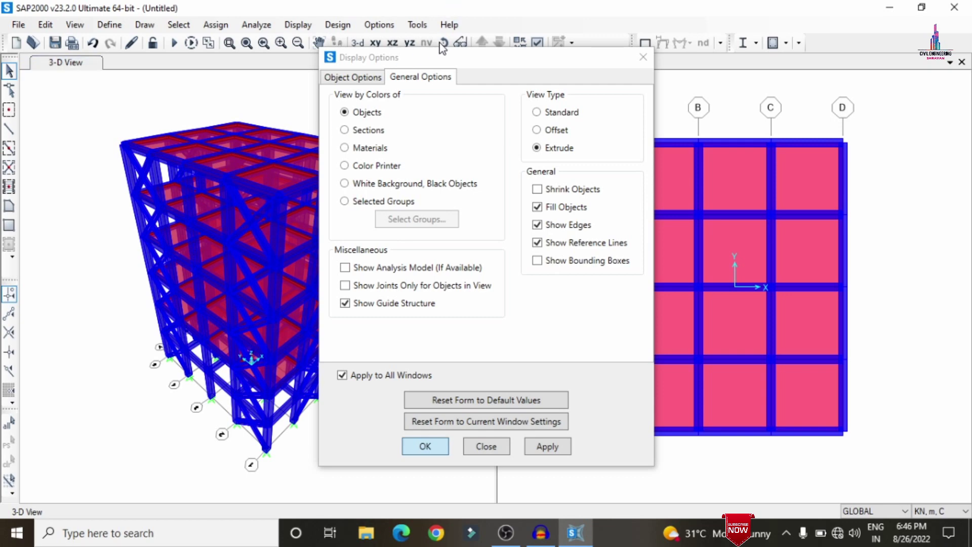
key(Escape)
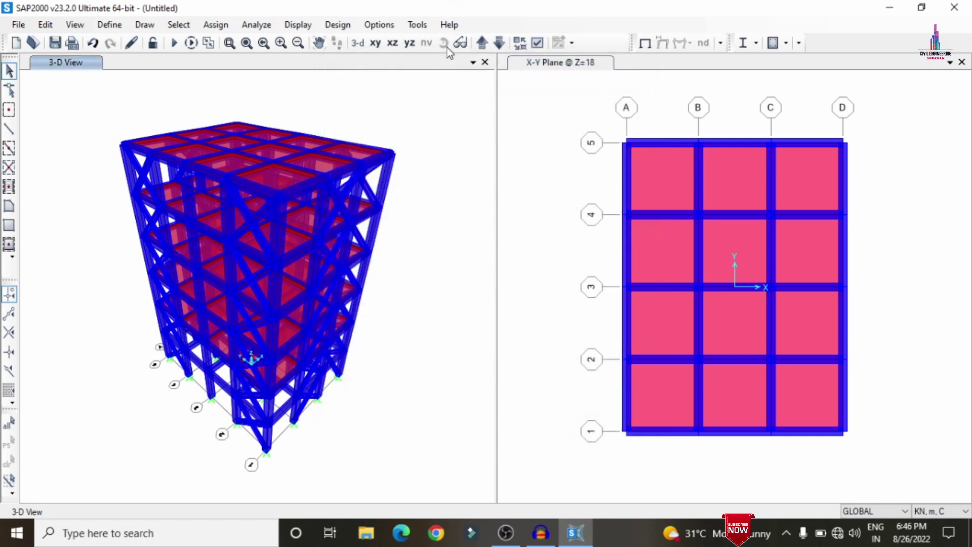
Rotate the 3-D model to inspect the bracing from another side.
click(444, 43)
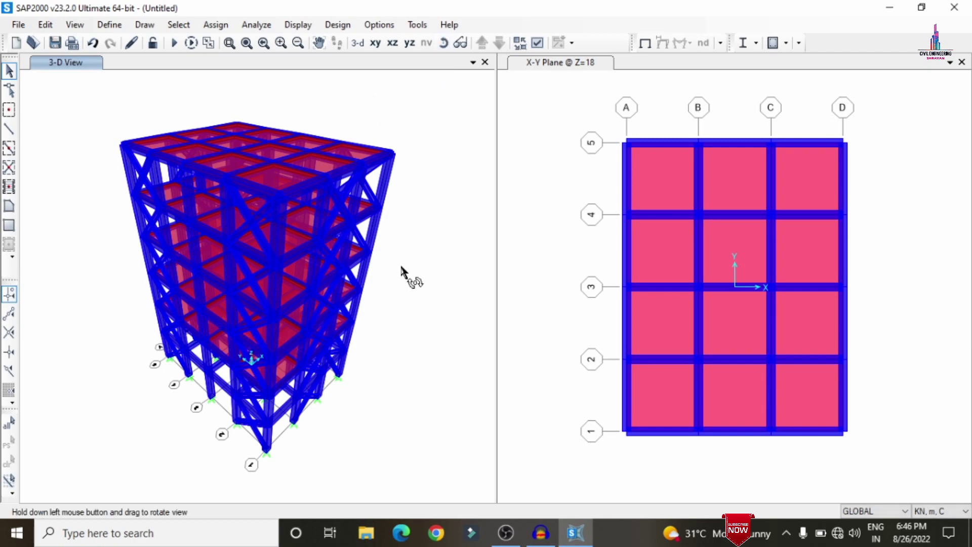
drag(400, 262, 74, 349)
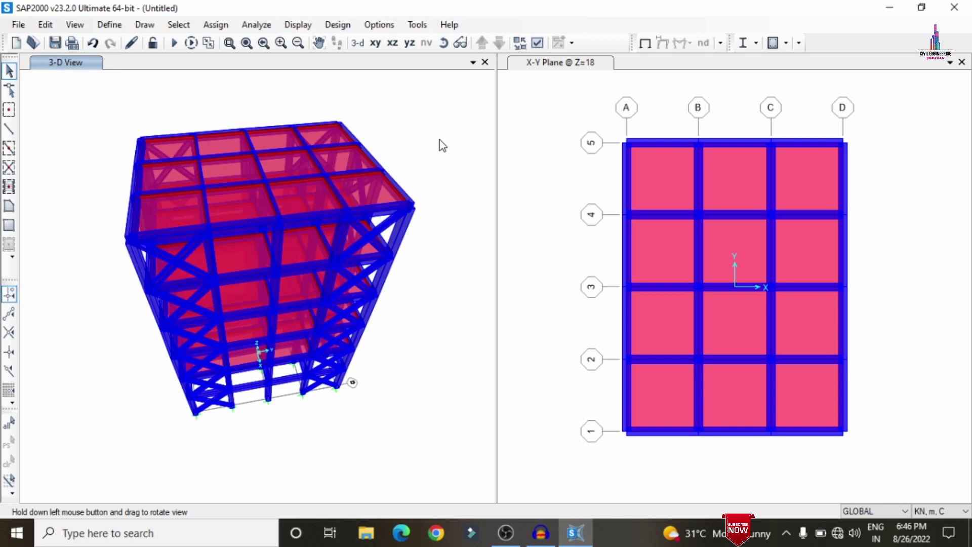
click(109, 24)
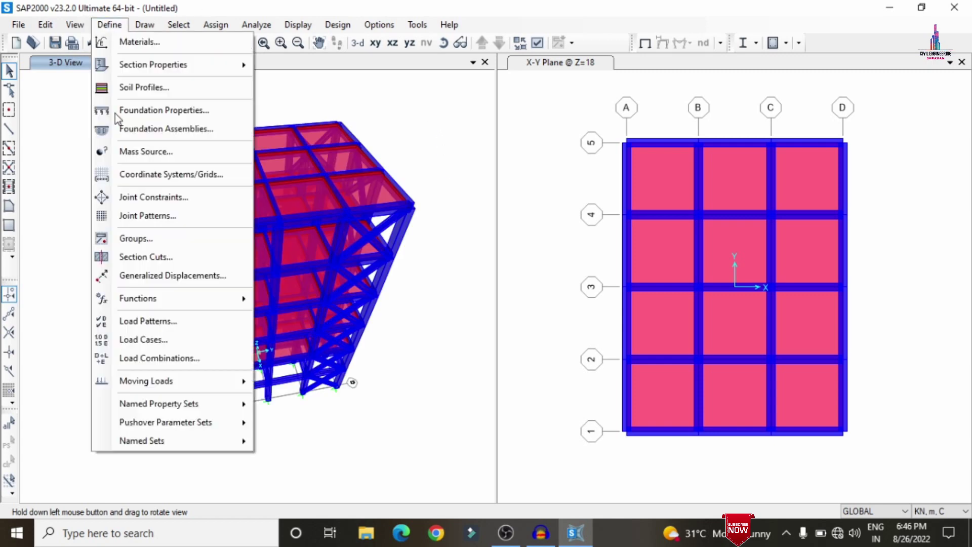
Add a live load pattern named LL.
click(162, 322)
drag(282, 237, 126, 245)
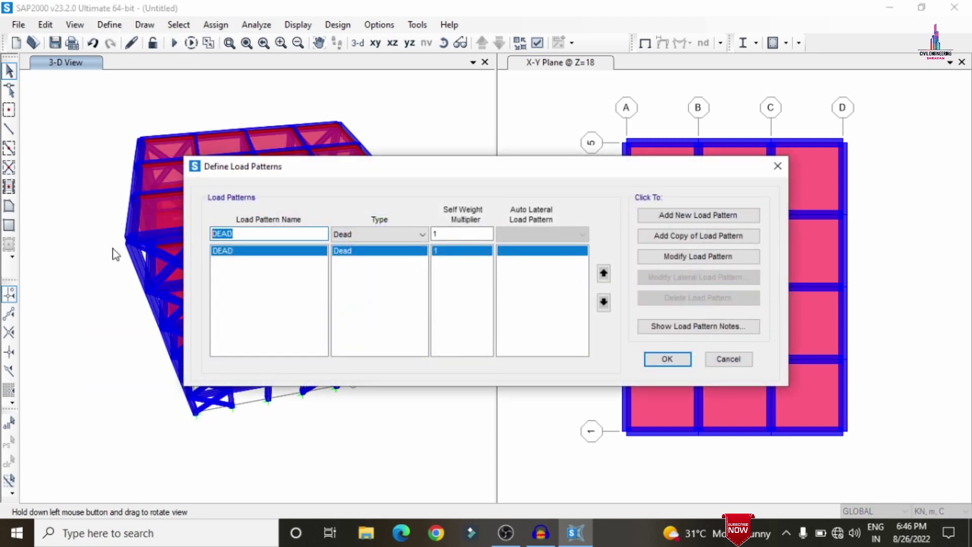
text(LL)
click(373, 235)
click(355, 251)
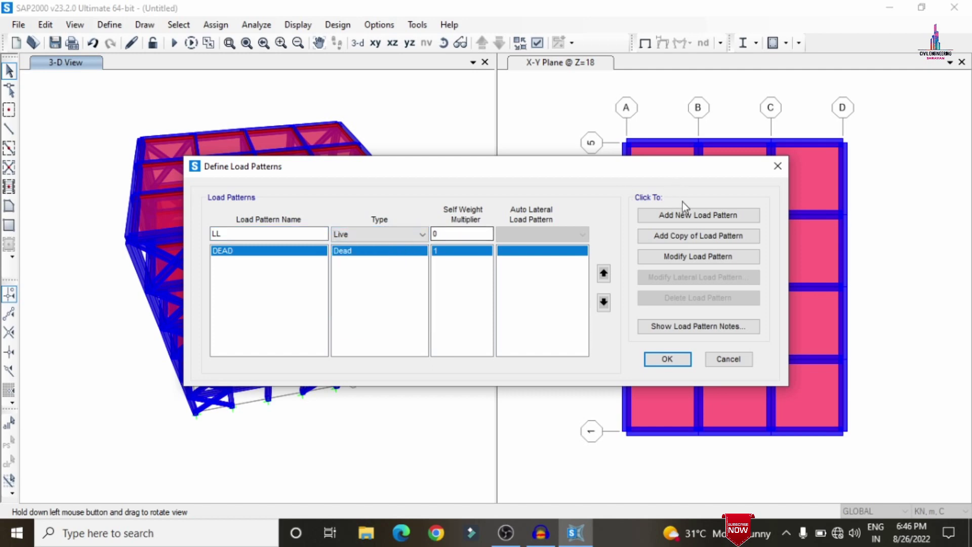
click(684, 215)
Add quake load patterns EQX and EQY using IS 1893-2016.
drag(281, 233, 120, 237)
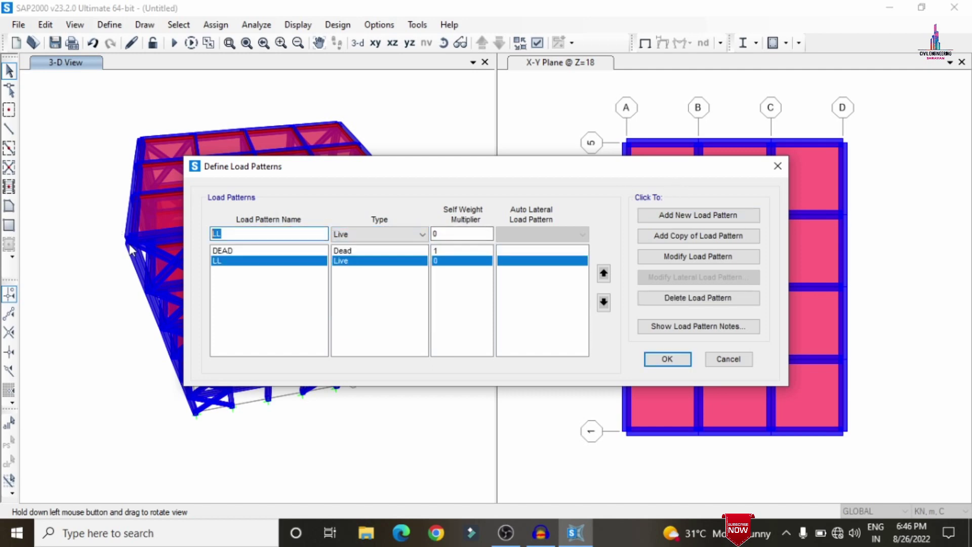
text(EQX)
click(388, 235)
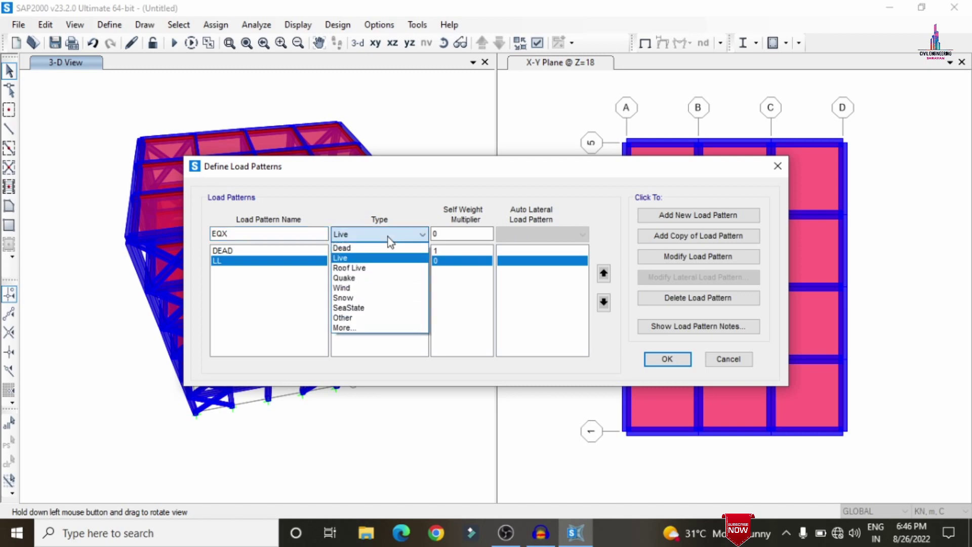
click(354, 279)
click(502, 236)
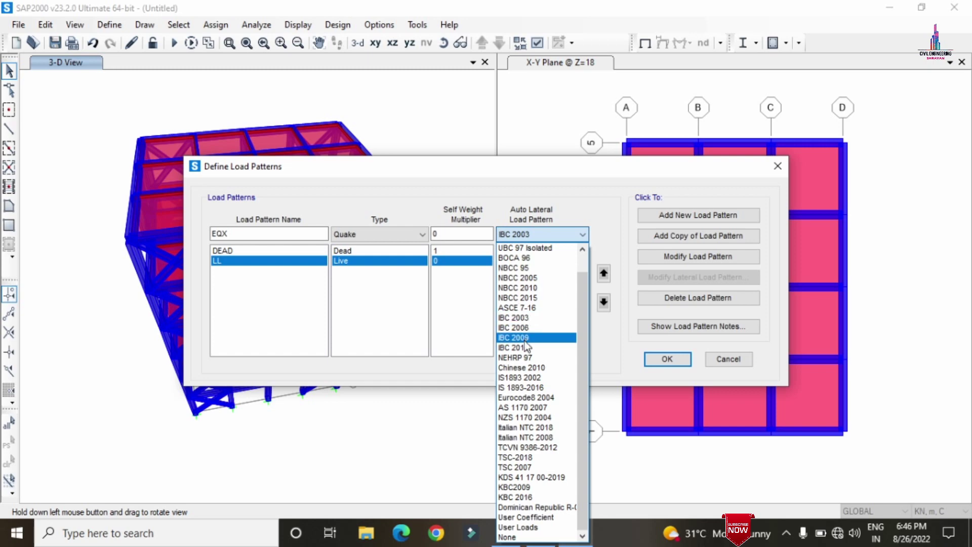
click(515, 388)
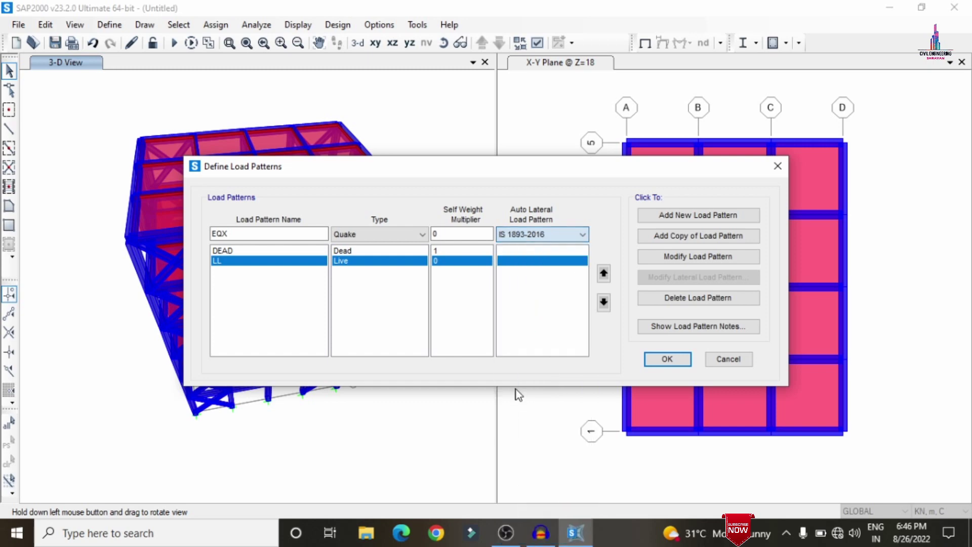
click(698, 215)
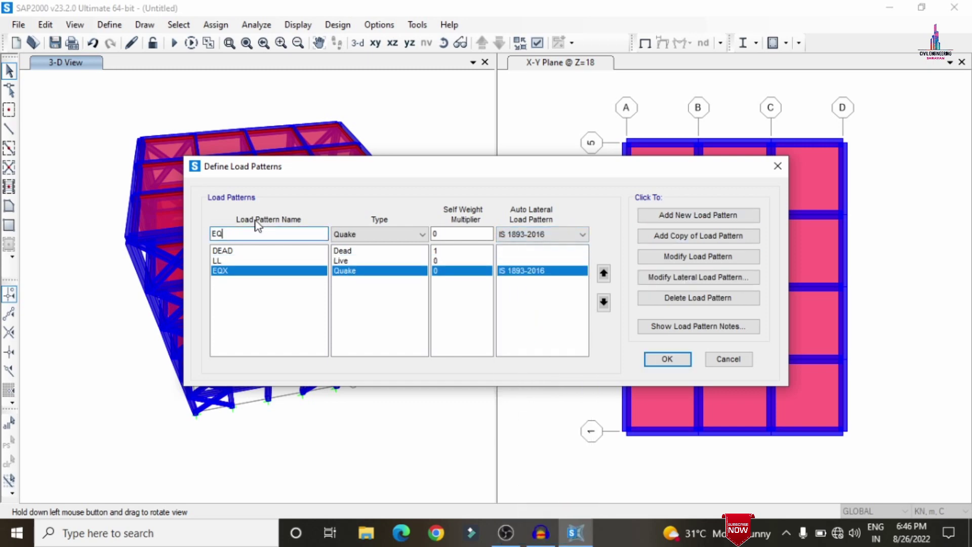
text(Y)
click(698, 215)
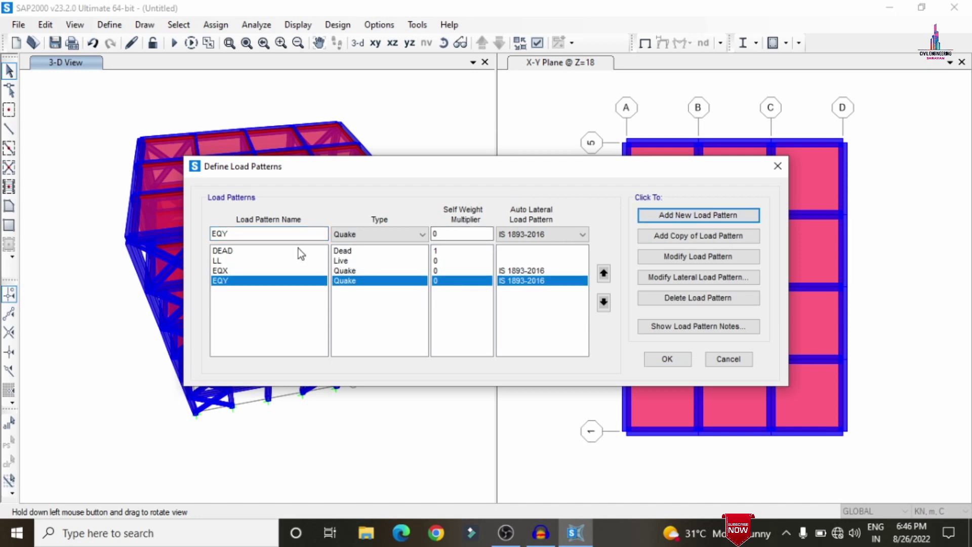
Add wind load patterns WX and WY using IS 875-2015.
double_click(244, 234)
text(WX)
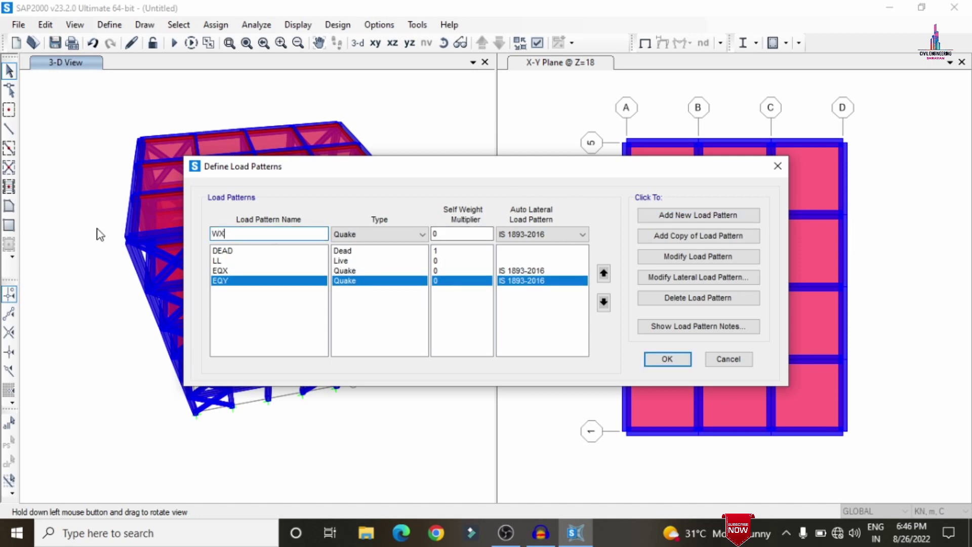
click(385, 235)
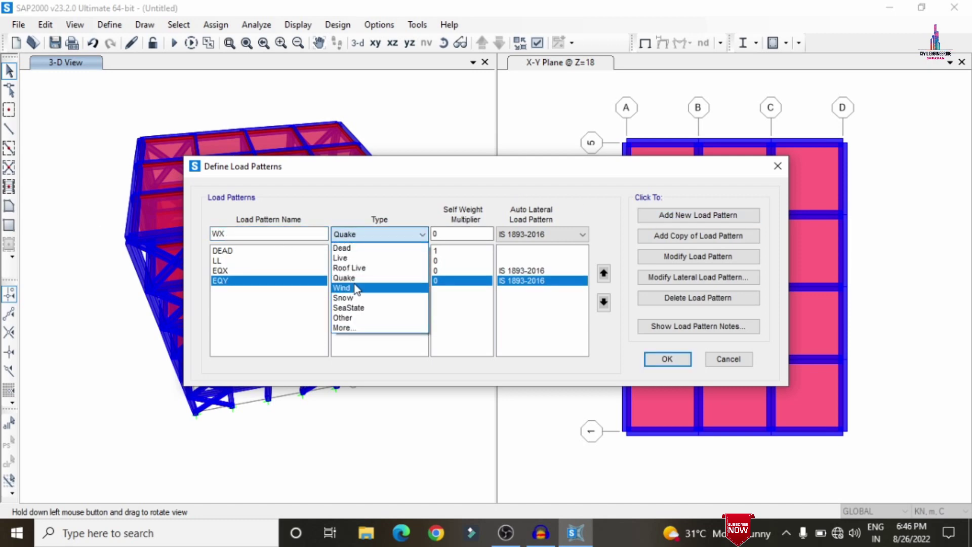
click(359, 288)
click(552, 235)
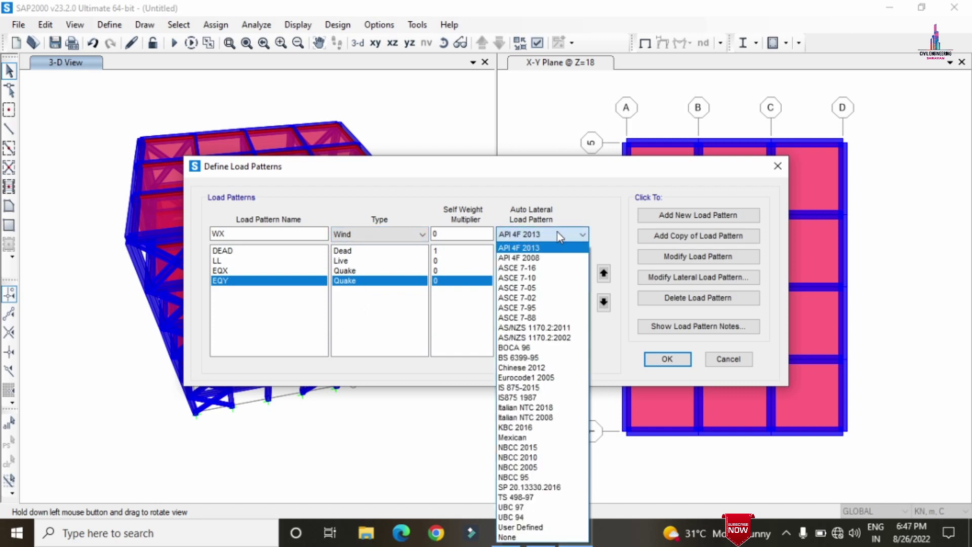
click(527, 387)
click(679, 215)
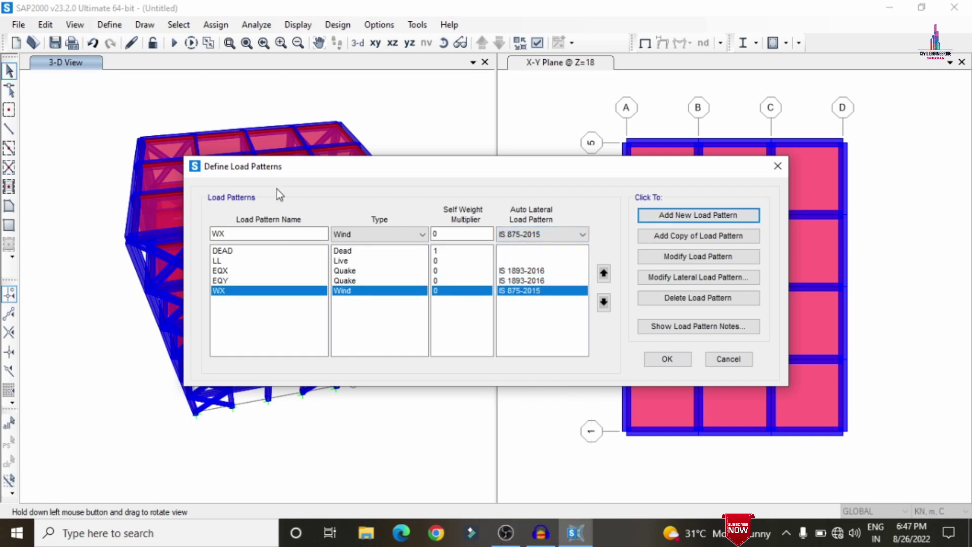
click(252, 231)
text(Y)
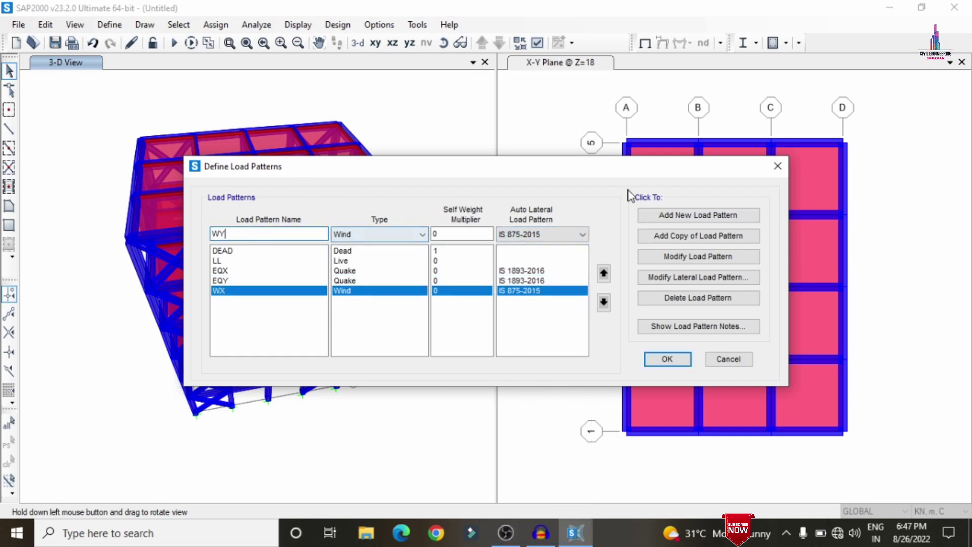
click(704, 216)
click(536, 272)
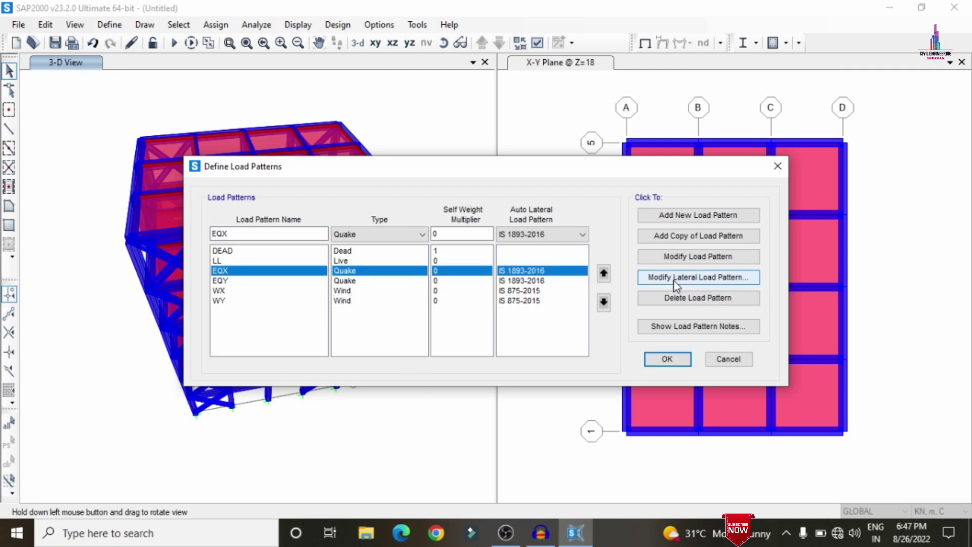
Keep the EQX seismic zone factor at 0.36 and accept its parameters.
click(661, 276)
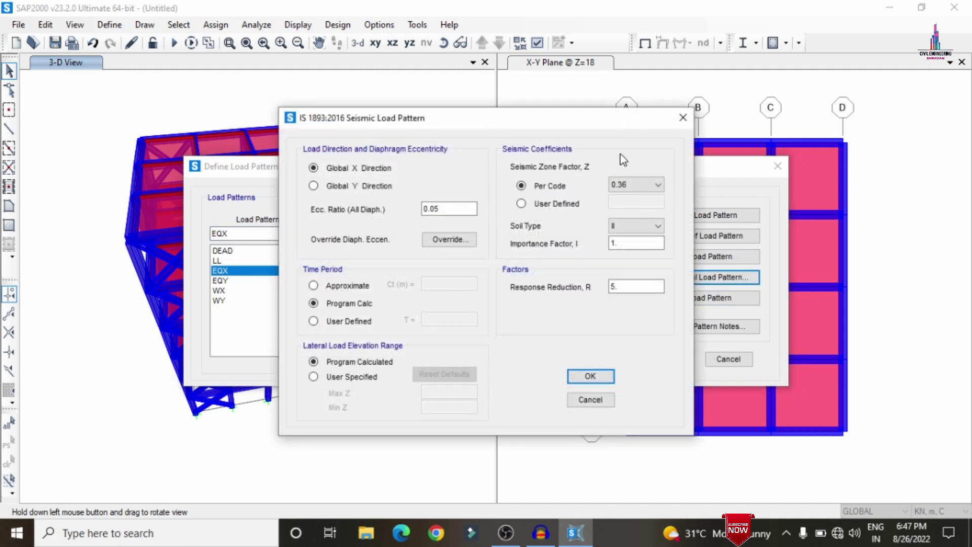
click(628, 185)
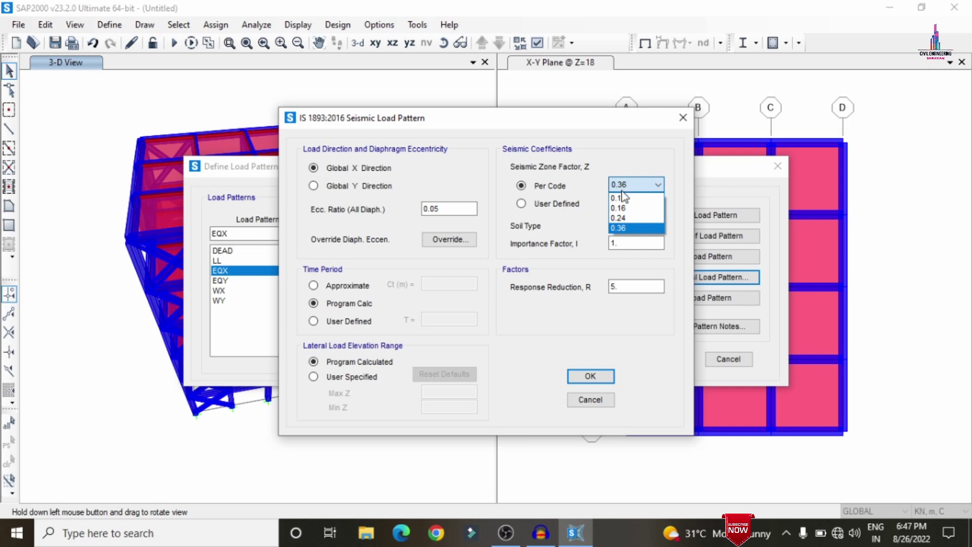
click(631, 229)
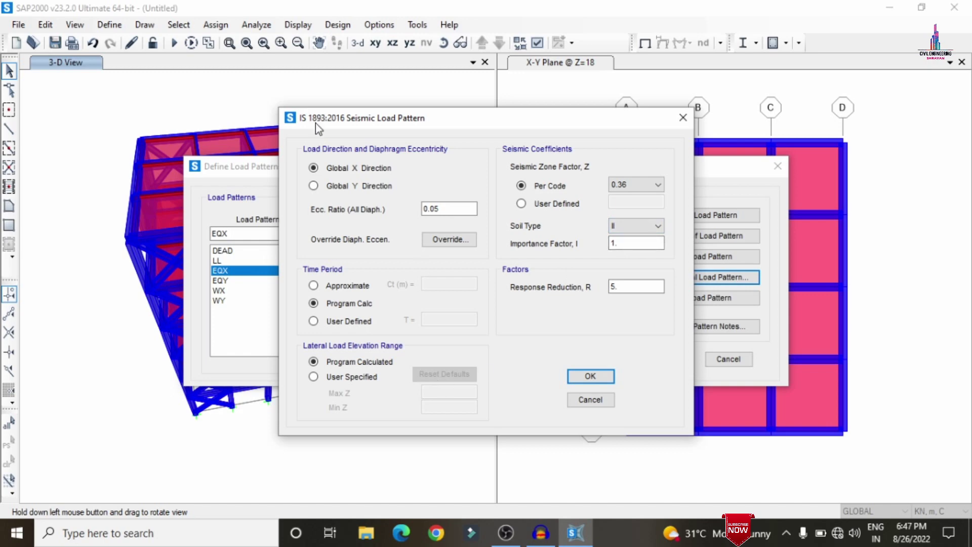
click(591, 376)
Accept the EQY seismic parameters and select the WX wind pattern.
click(431, 278)
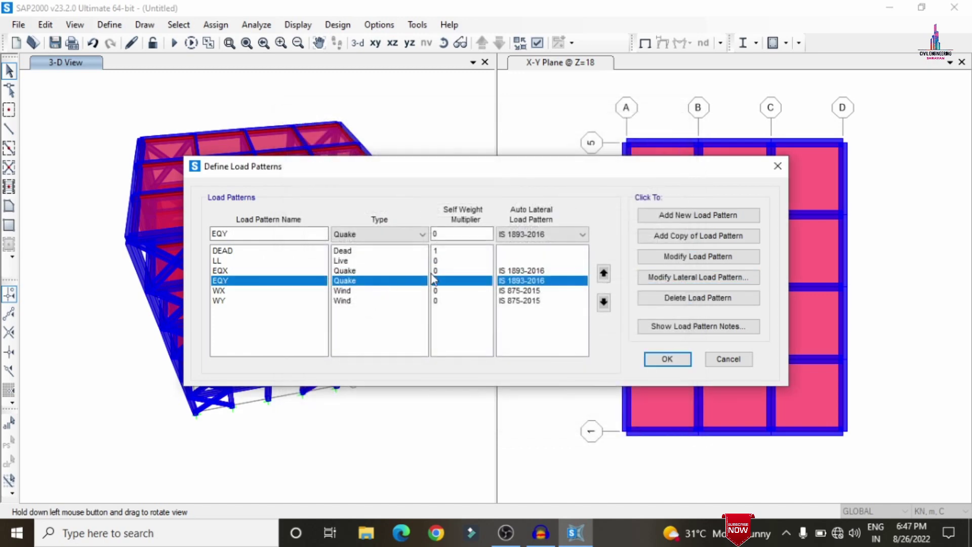
click(704, 280)
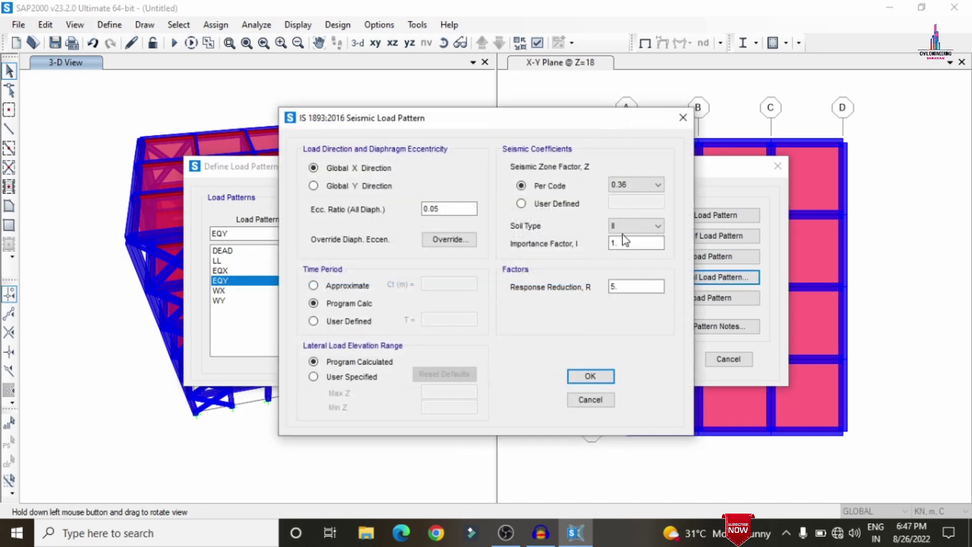
click(330, 186)
click(590, 376)
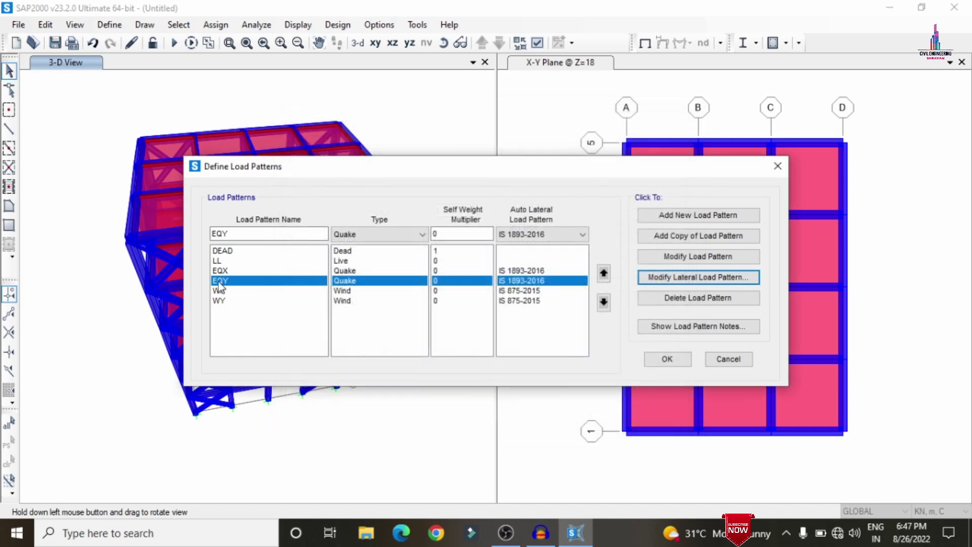
click(219, 290)
Set WX wind speed to 44 m/s with terrain category 3.
click(709, 277)
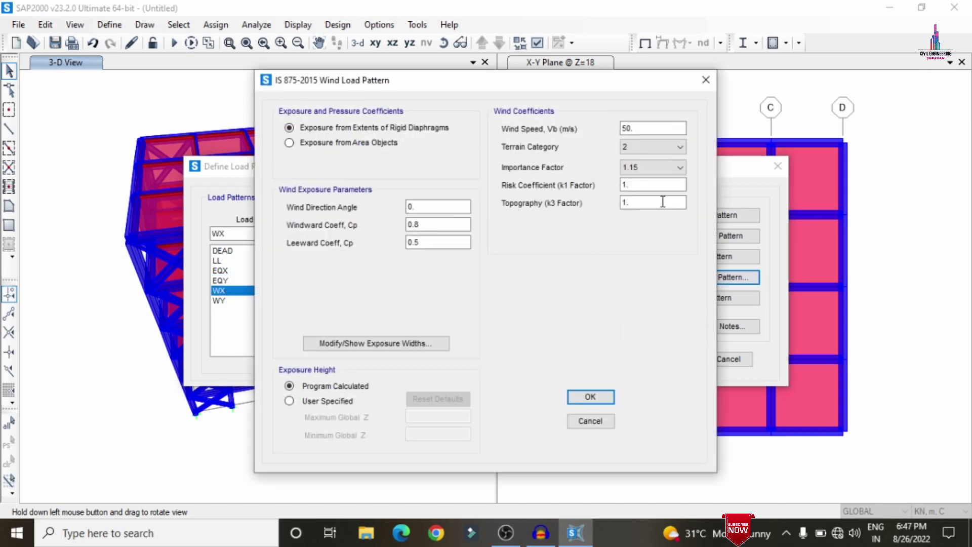
double_click(633, 128)
text(44)
click(661, 142)
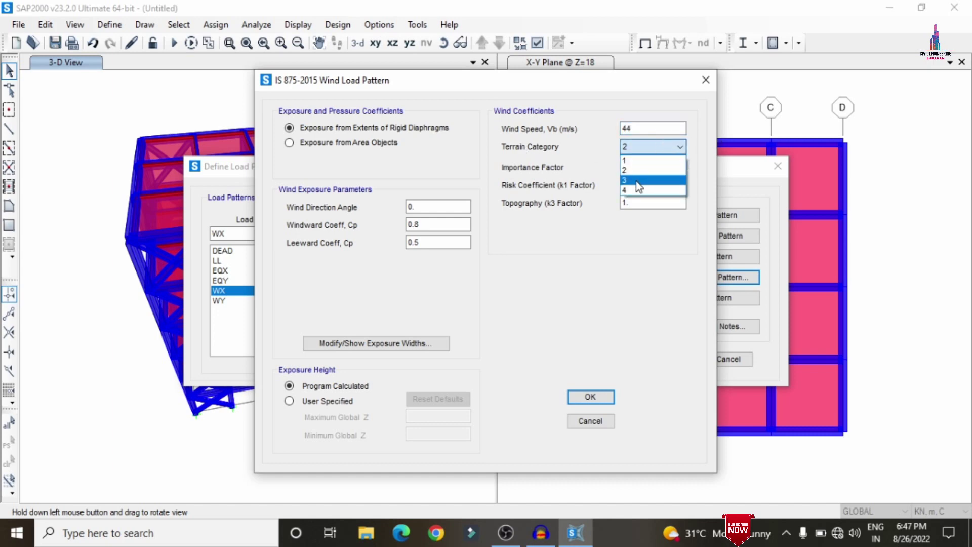
click(636, 181)
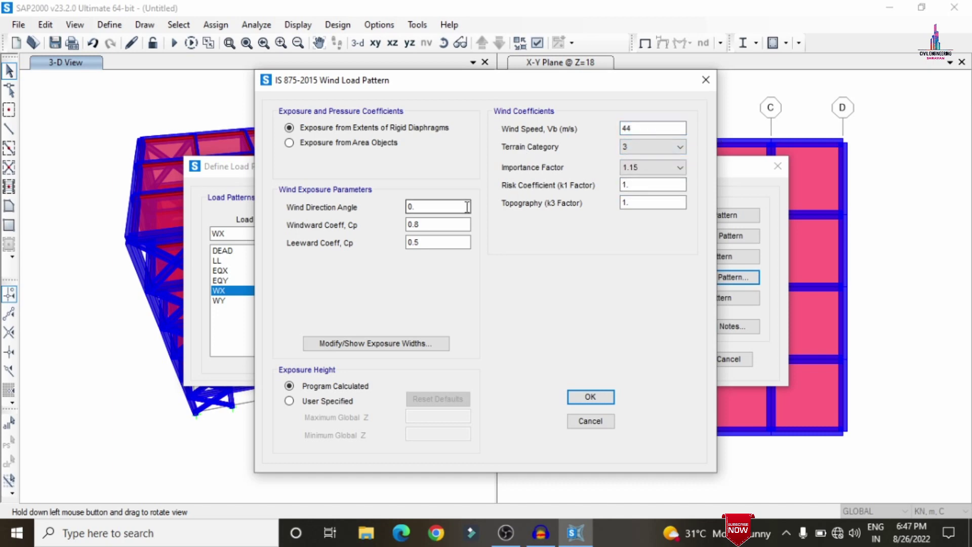
click(589, 400)
Give WY 44 m/s, terrain category 3 and a 90° direction, then confirm the load patterns.
click(435, 301)
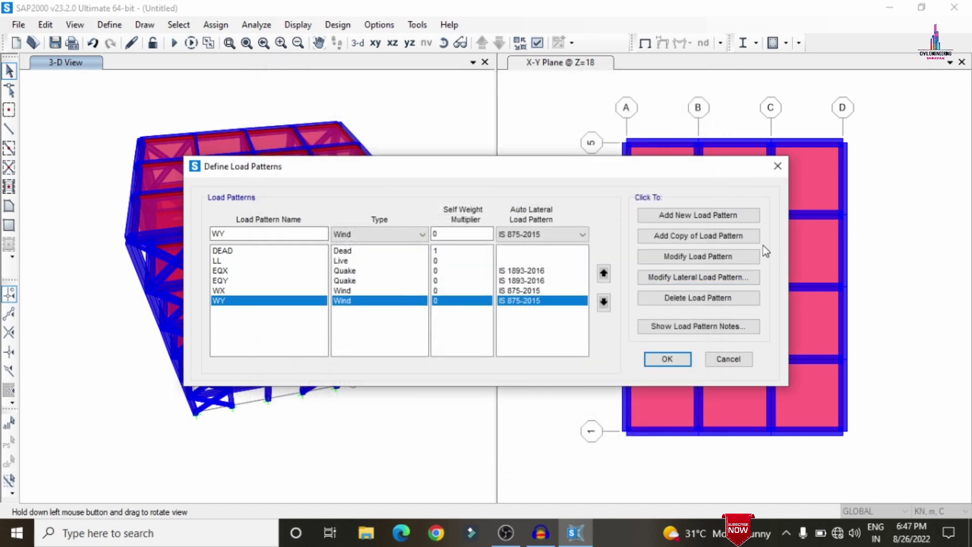
click(707, 279)
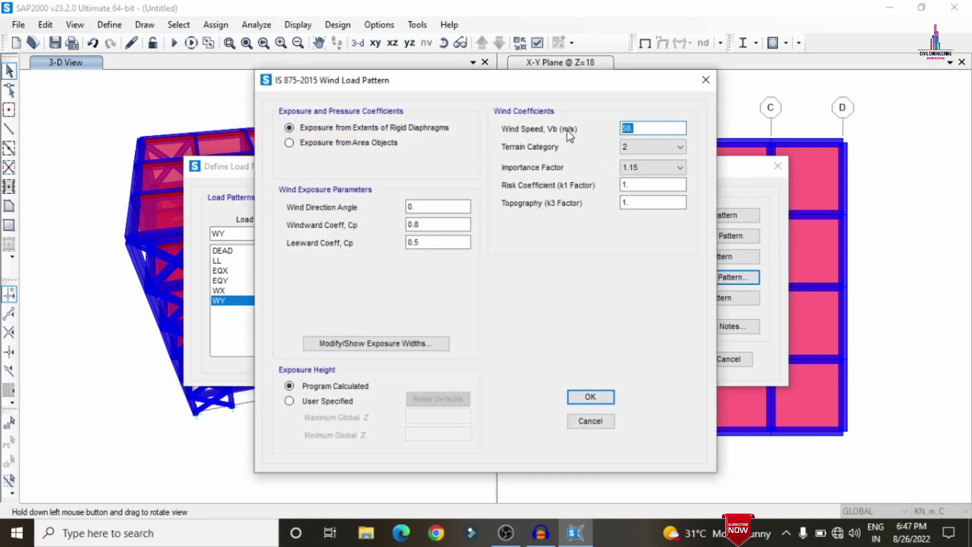
text(44)
click(627, 147)
click(627, 167)
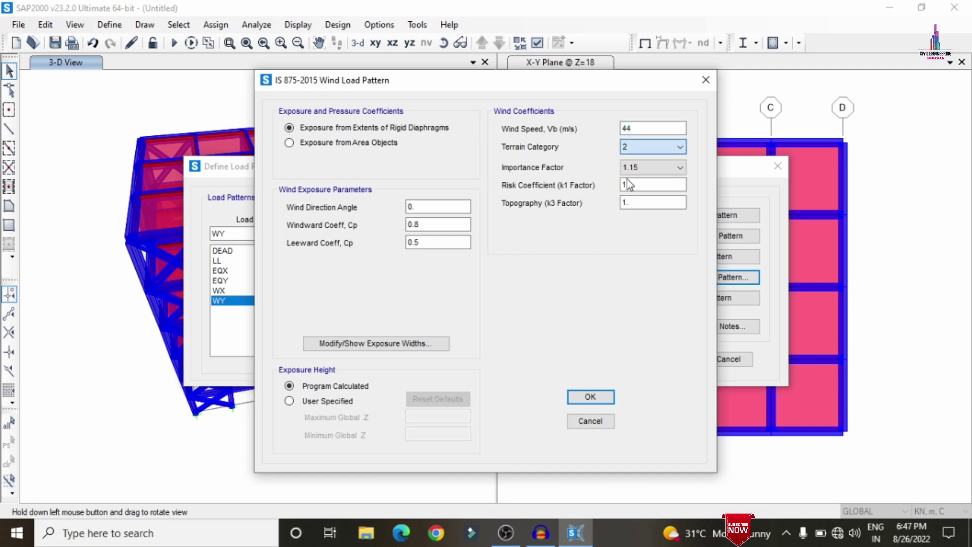
key(Down)
click(439, 206)
drag(439, 207, 301, 210)
text(8)
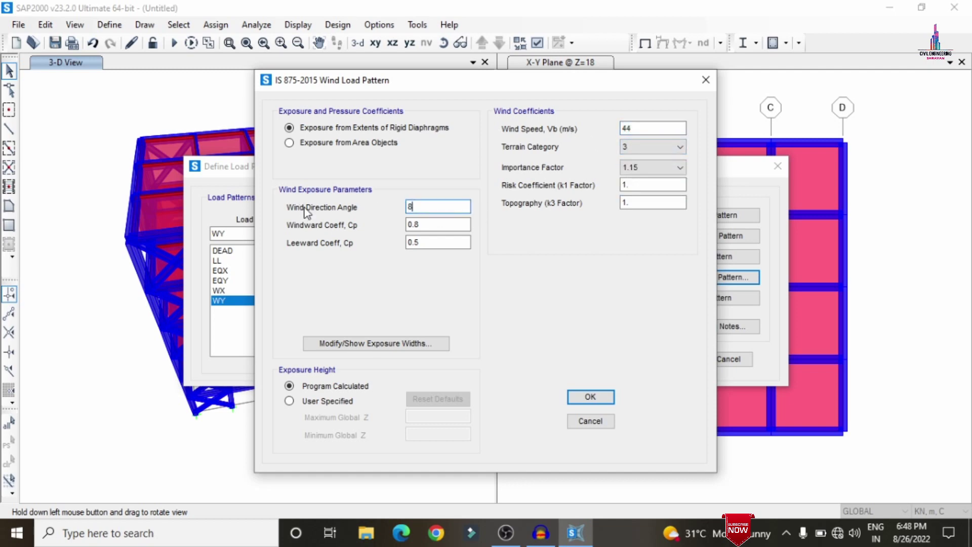
text(0)
drag(446, 207, 353, 205)
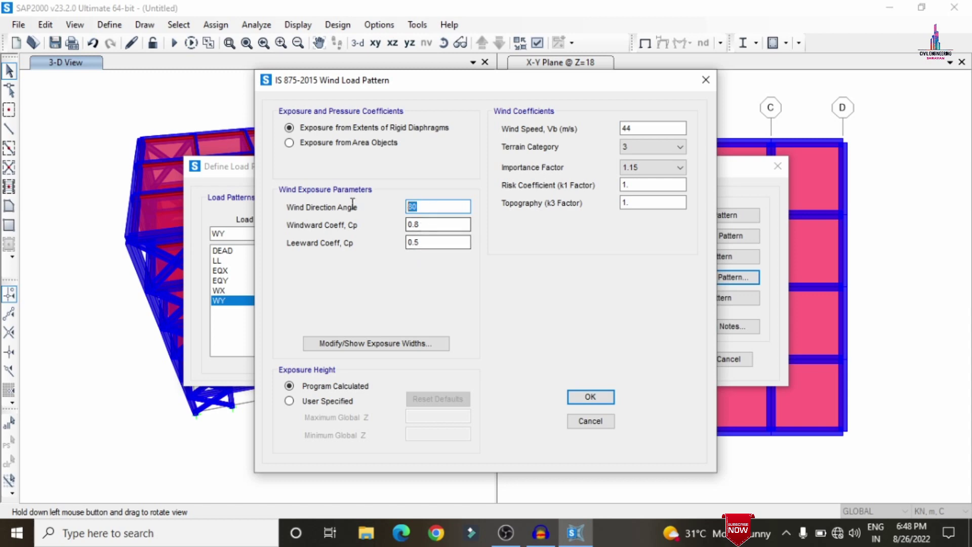
text(90)
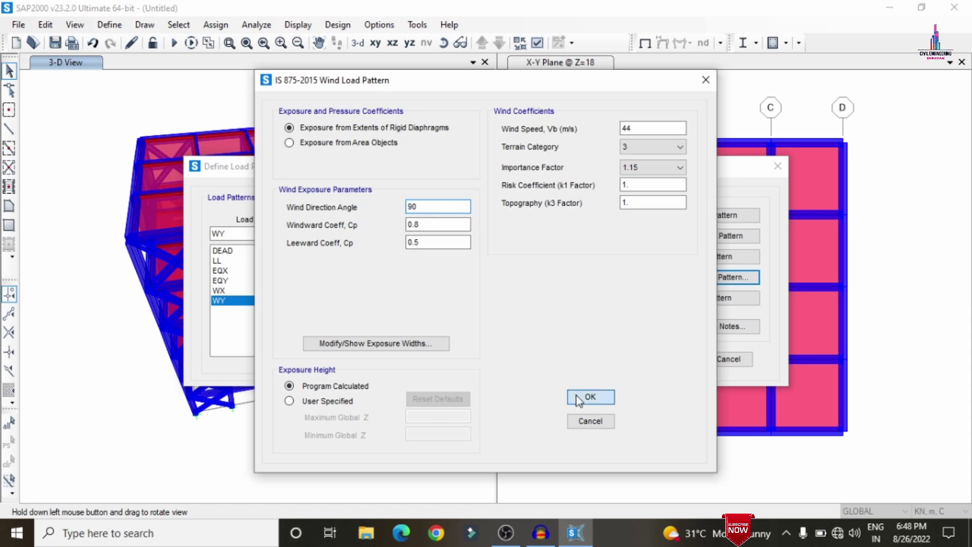
click(577, 398)
click(652, 353)
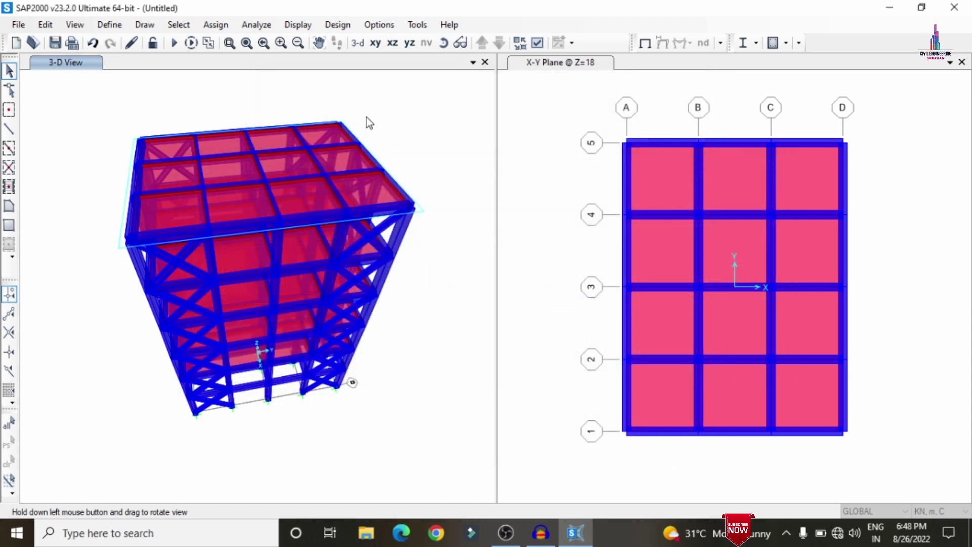
Add DEAD joint loads of 1 kN forces and 1 kN-m moments along X, Y, Z to every joint.
key(ctrl+a)
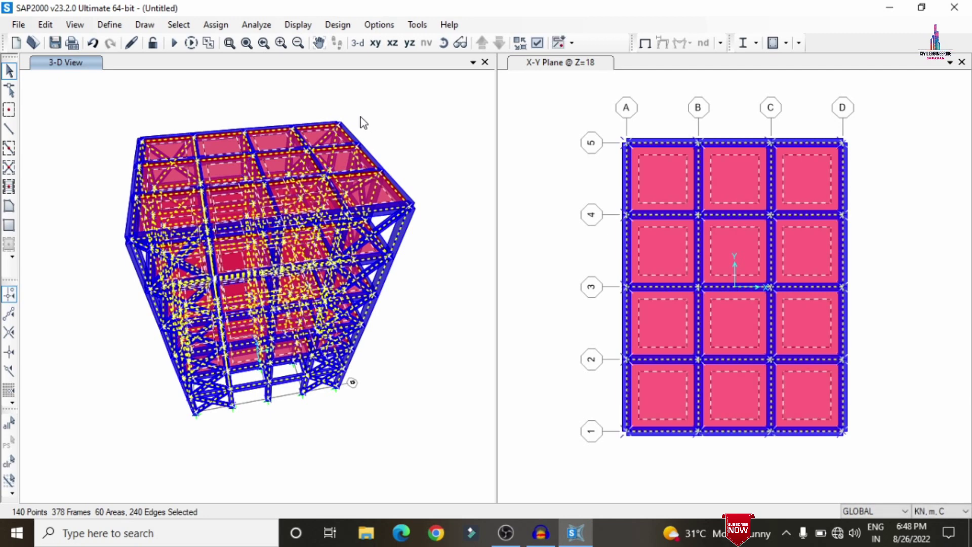
click(217, 25)
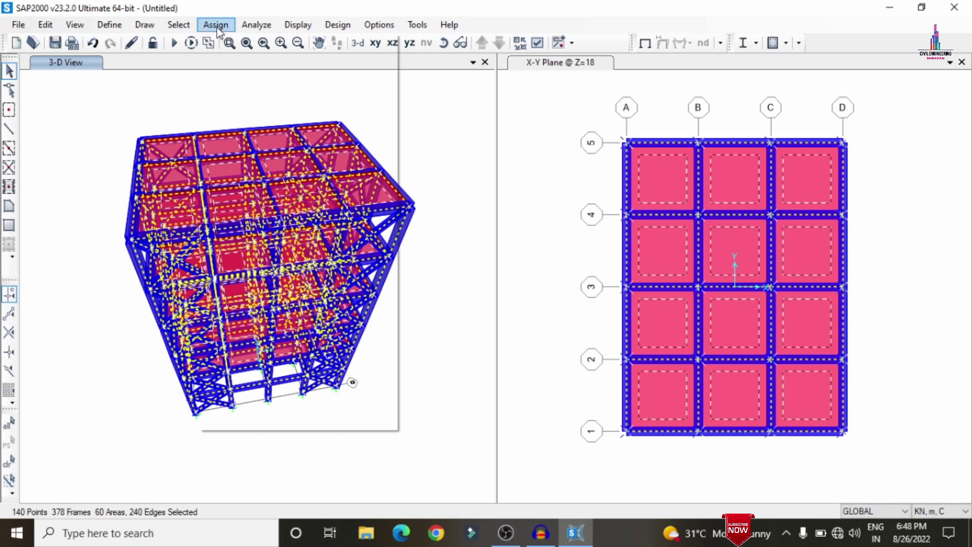
mouse_move(262, 177)
click(424, 177)
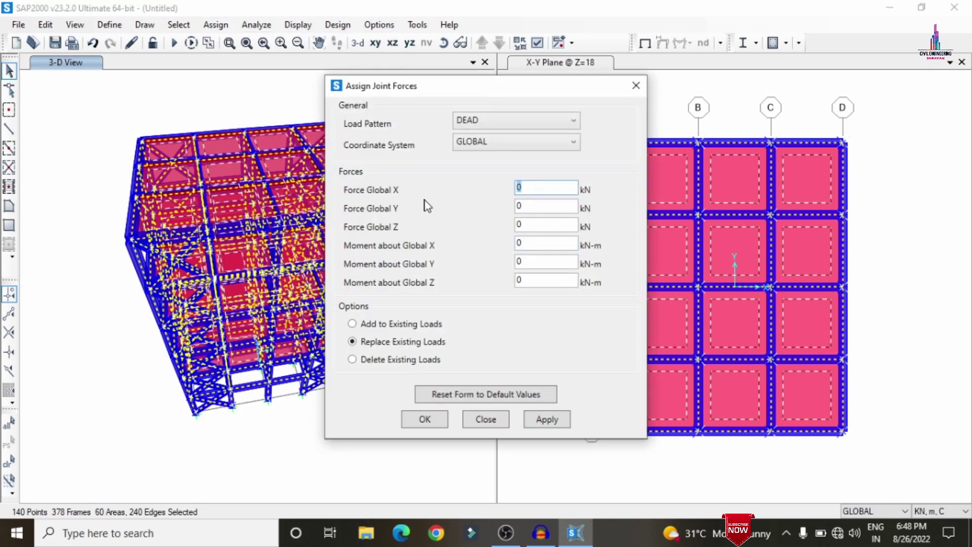
text(1)
key(Tab)
text(1)
key(Tab)
text(1)
key(Tab)
text(1)
key(Tab)
text(1)
key(Tab)
text(1)
key(Tab)
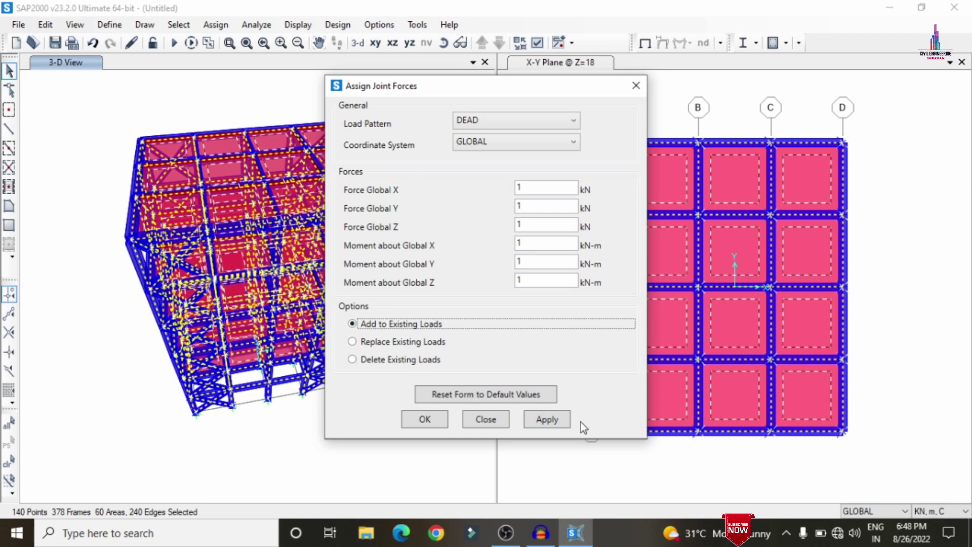
click(549, 420)
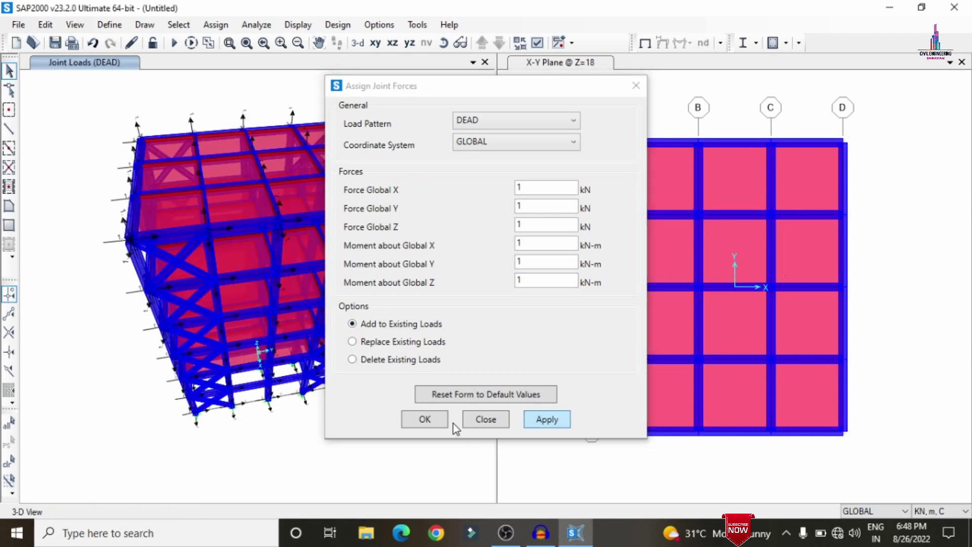
click(421, 422)
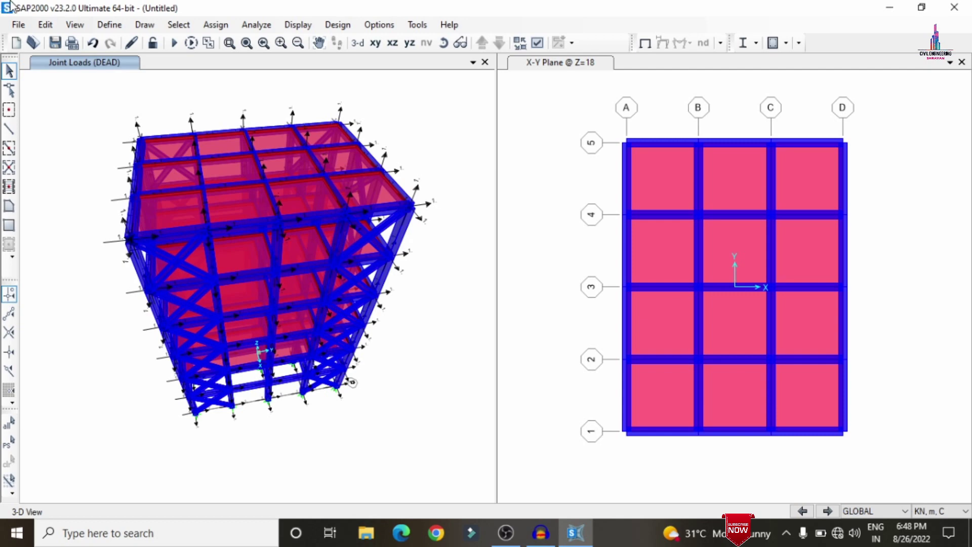
Select all frames that use the B0.35X0.35 section.
click(175, 26)
mouse_move(203, 45)
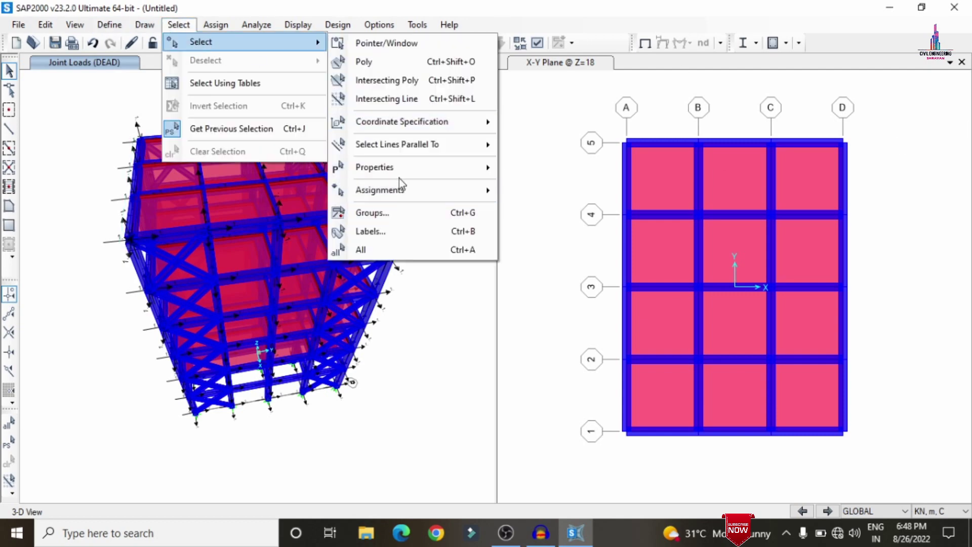
mouse_move(455, 168)
click(552, 187)
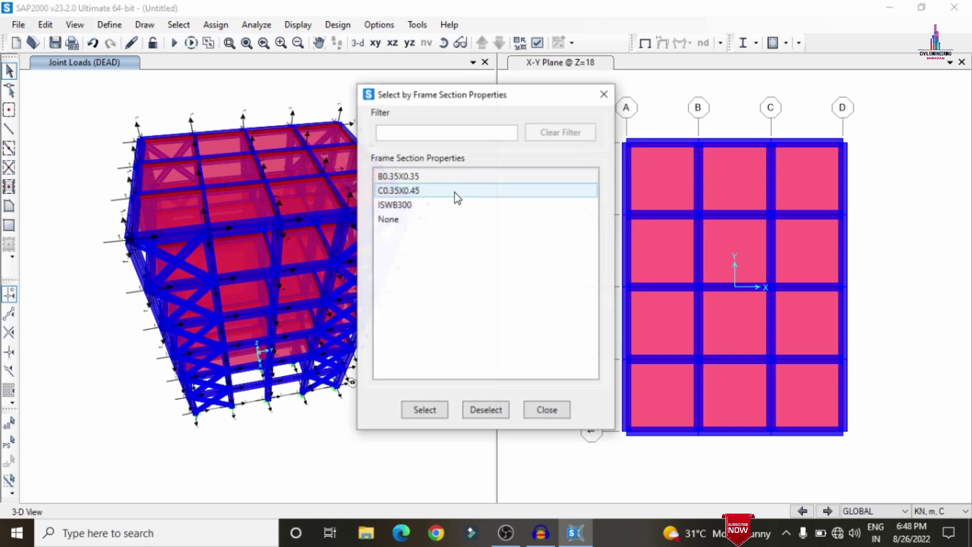
click(408, 177)
click(425, 410)
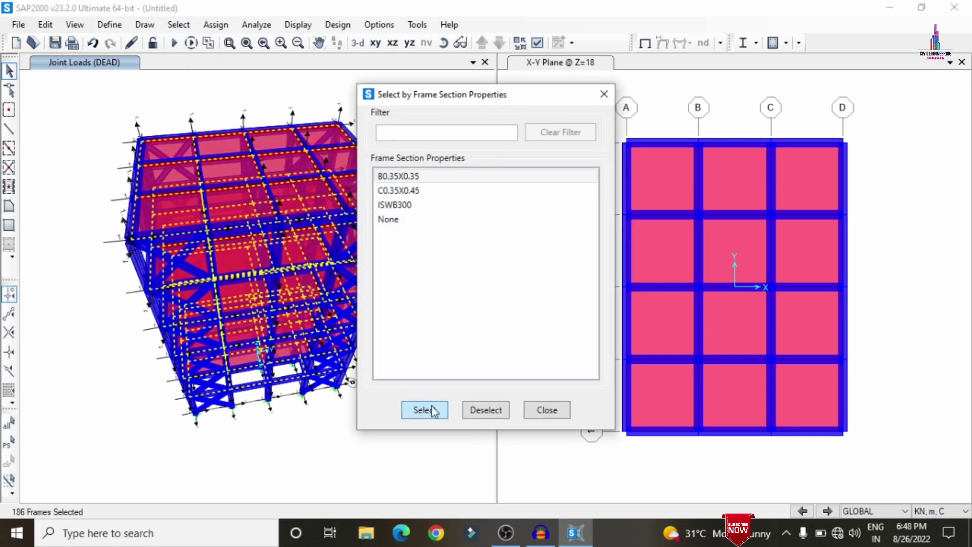
click(547, 410)
Add a uniform 24.3 kN/m gravity DEAD load to the selected frames, added to existing loads.
click(216, 25)
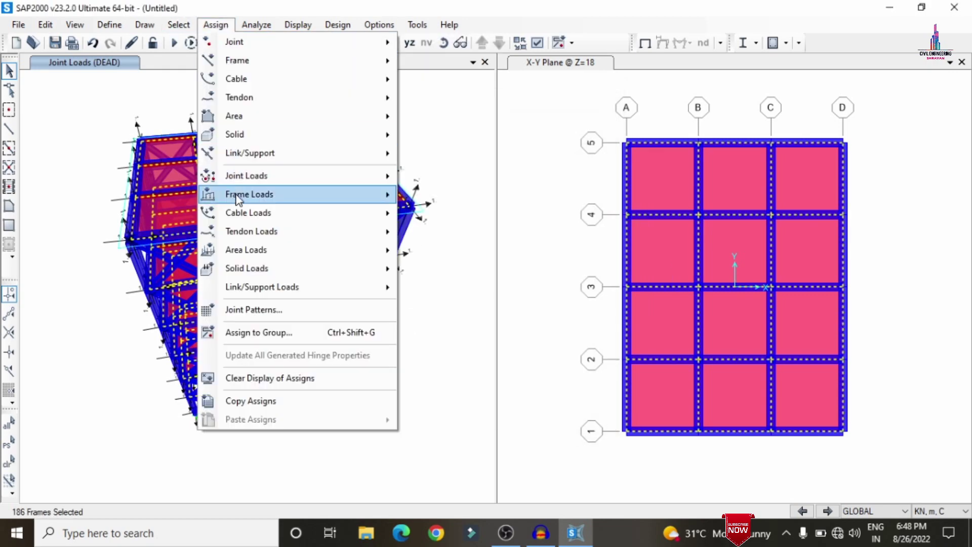
mouse_move(239, 195)
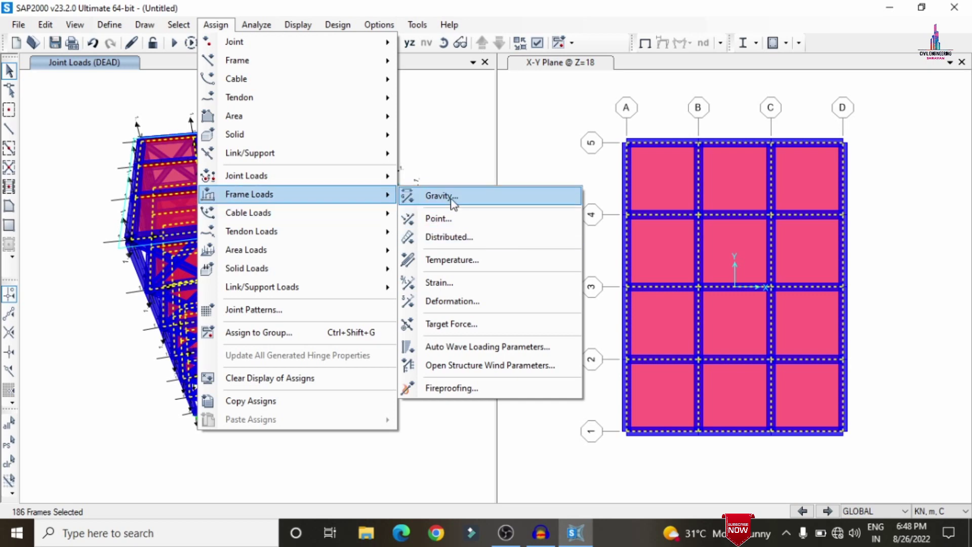
click(452, 236)
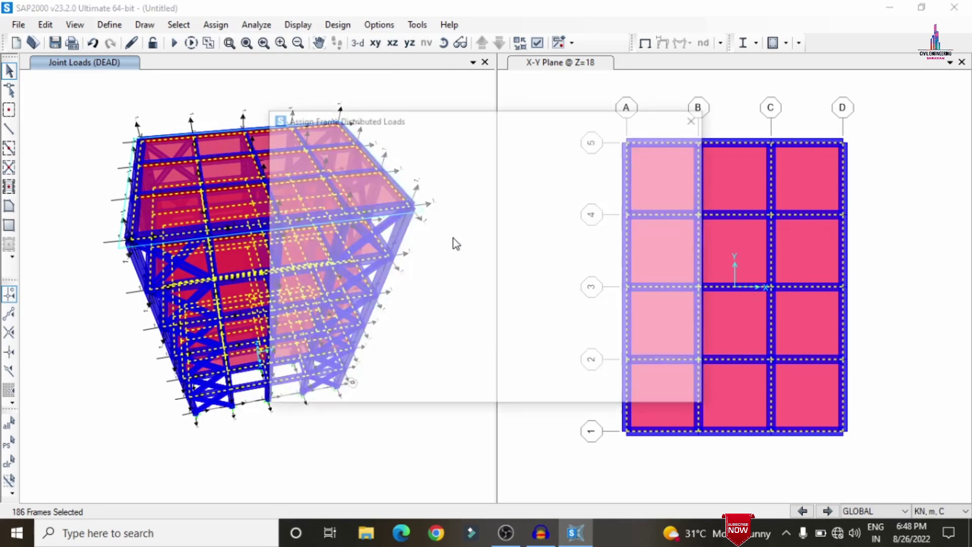
double_click(607, 227)
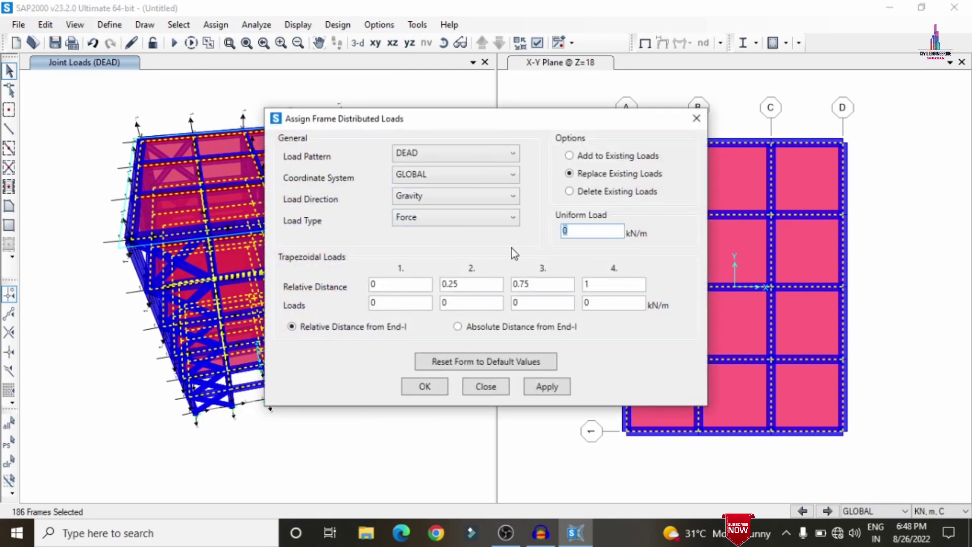
text(24.3)
click(605, 157)
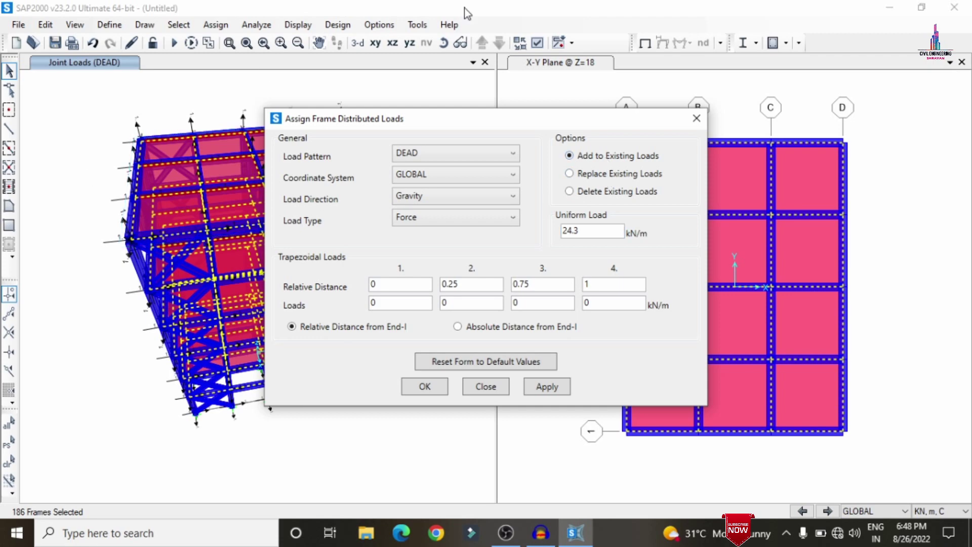
click(540, 394)
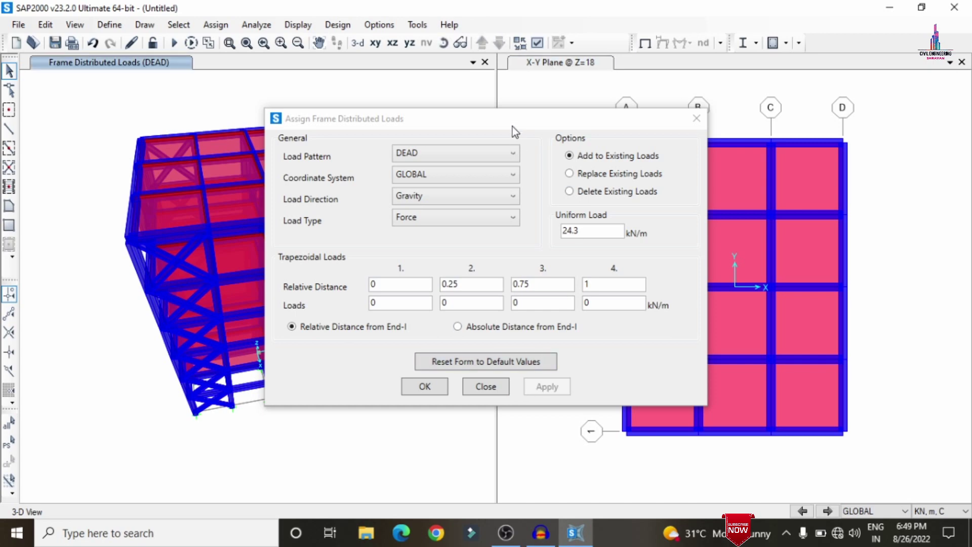
drag(513, 126, 603, 87)
click(516, 349)
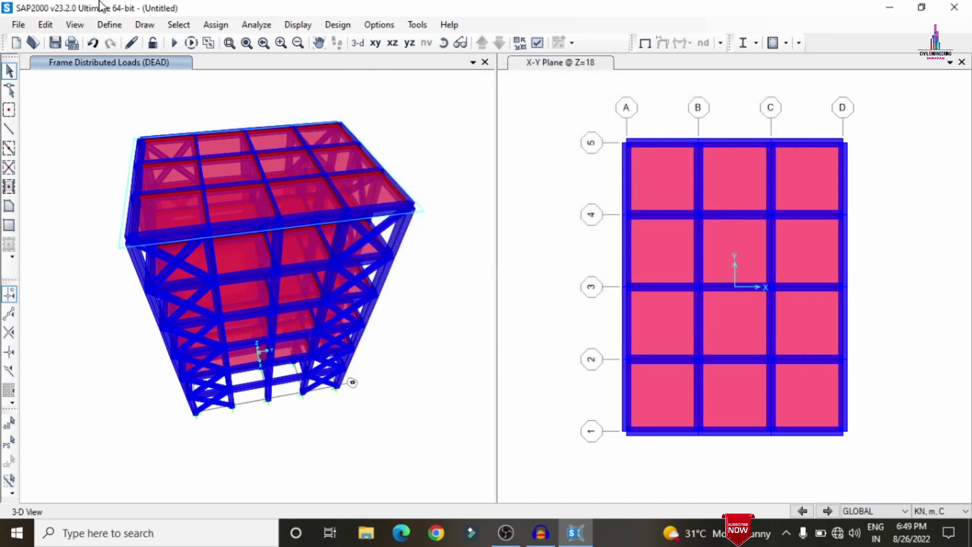
Select all 60 slab areas with the S150 section.
click(184, 27)
mouse_move(193, 42)
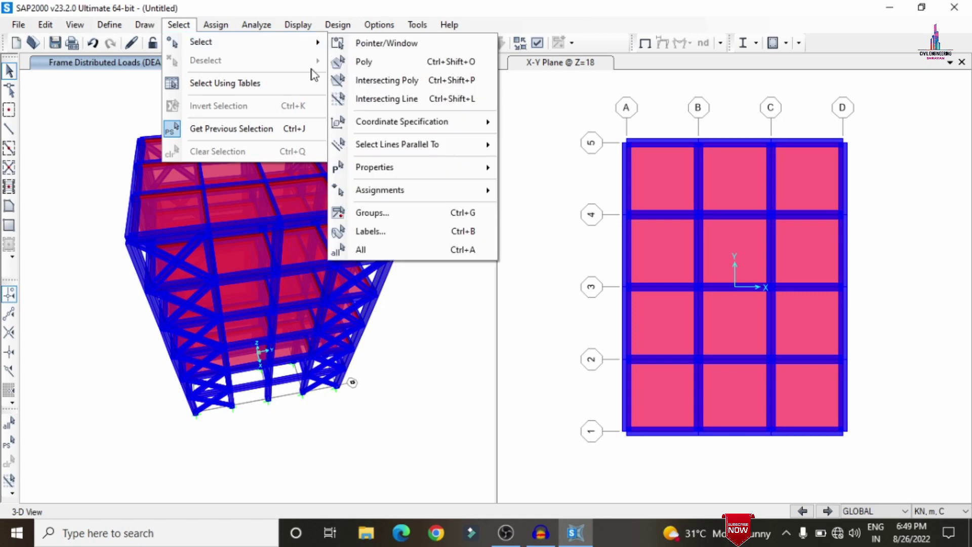
mouse_move(377, 167)
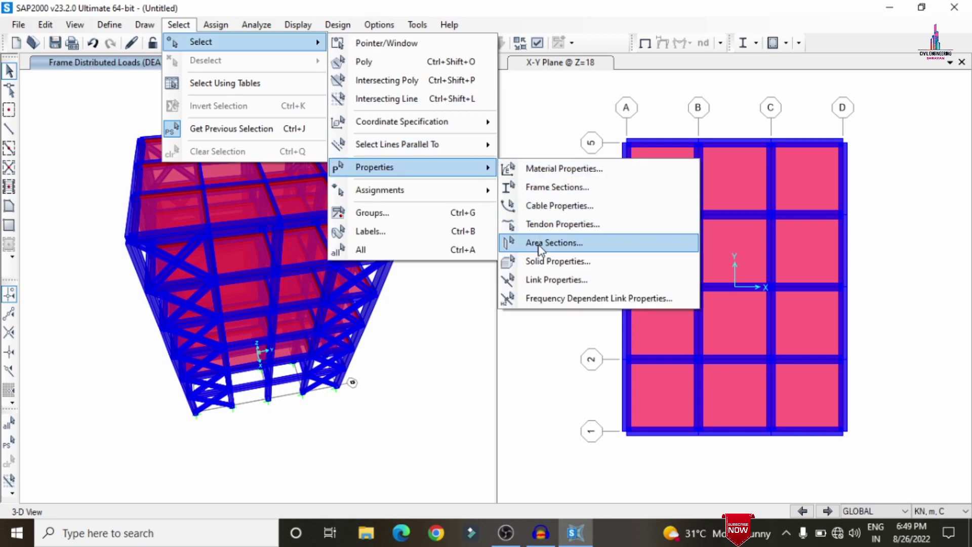
click(507, 244)
click(400, 192)
click(424, 410)
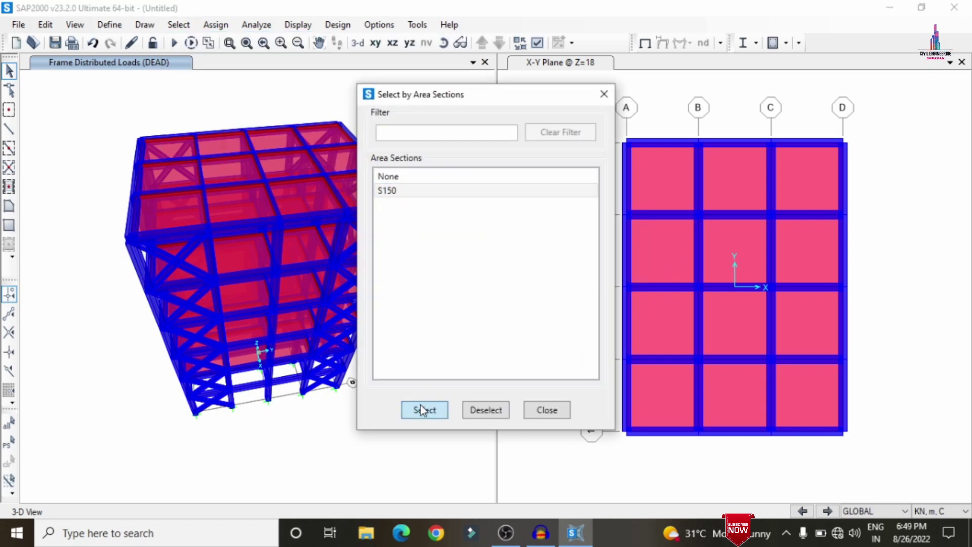
click(554, 413)
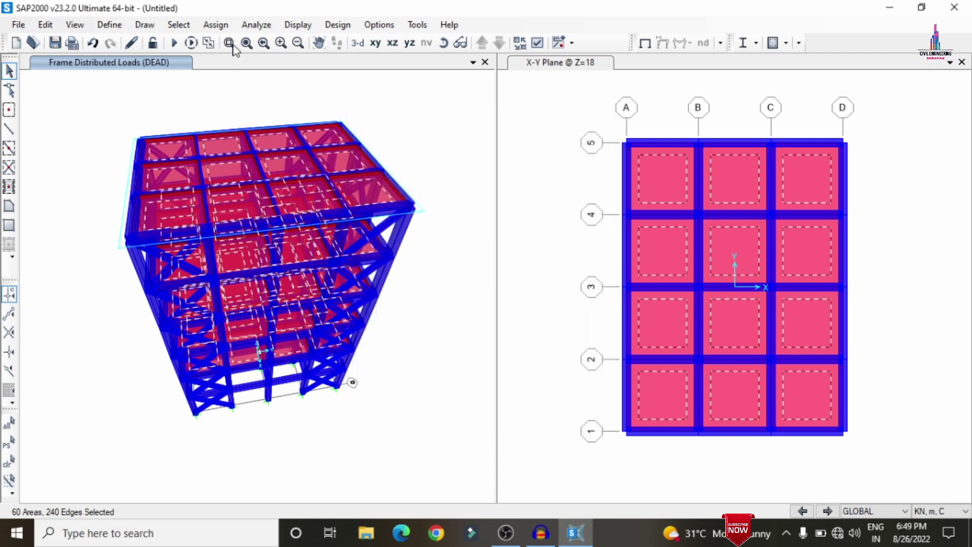
Add a uniform 1.5 kN/m² DEAD gravity load to the S150 slabs.
click(216, 24)
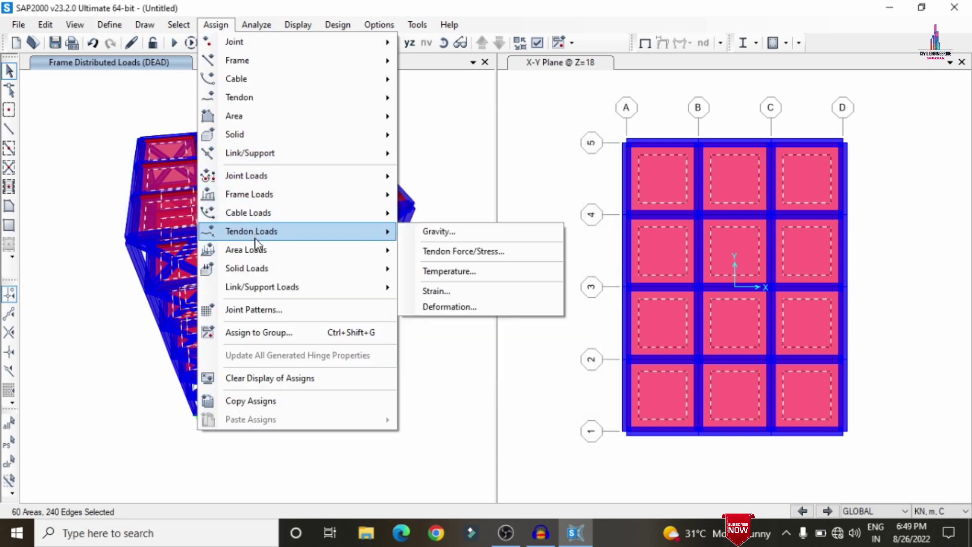
mouse_move(260, 250)
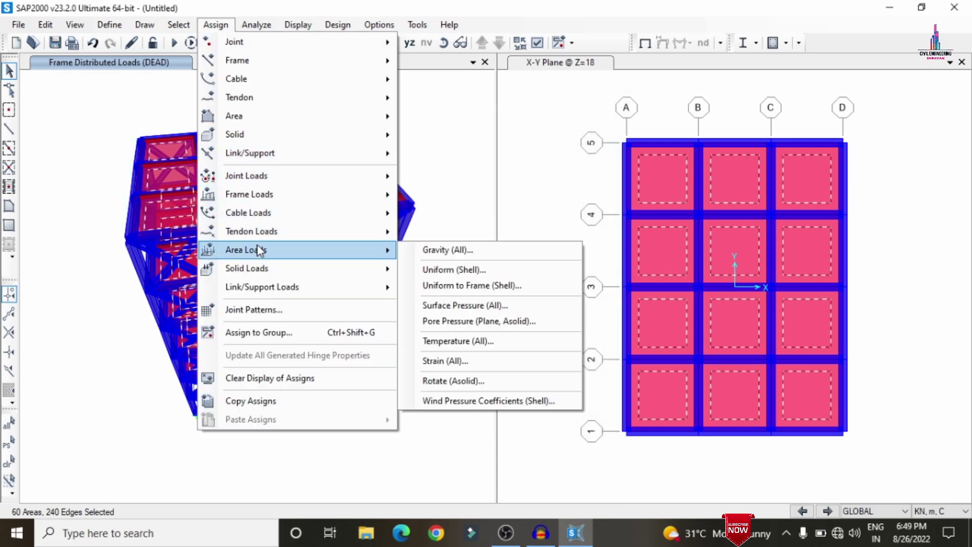
click(446, 270)
click(537, 246)
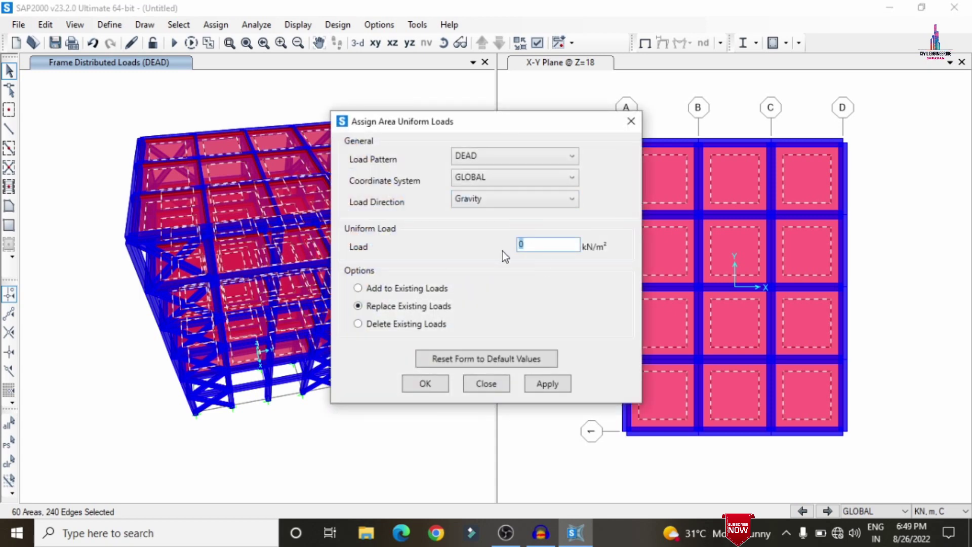
text(1.5)
click(391, 288)
click(547, 384)
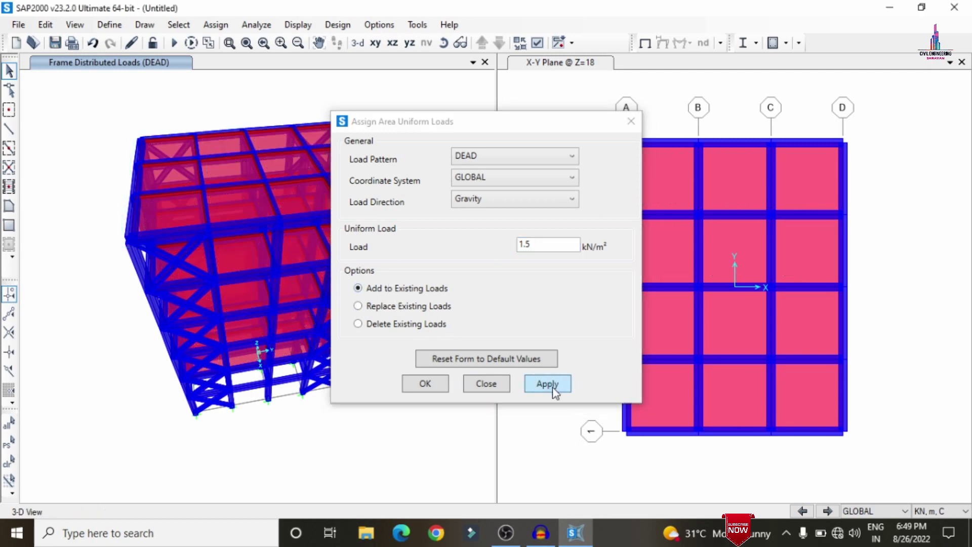
Reselect the slabs and apply a 3 kN/m² uniform LL gravity load.
click(9, 463)
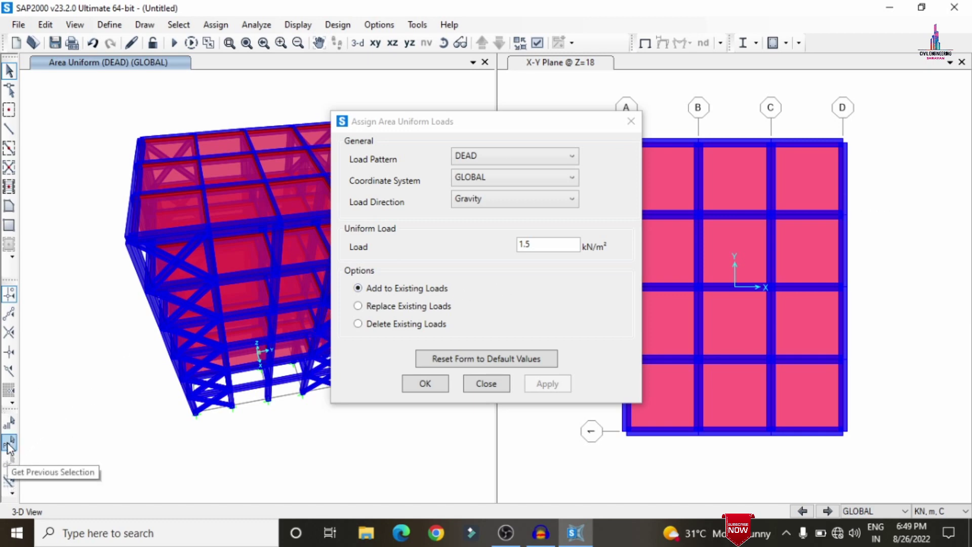
click(9, 445)
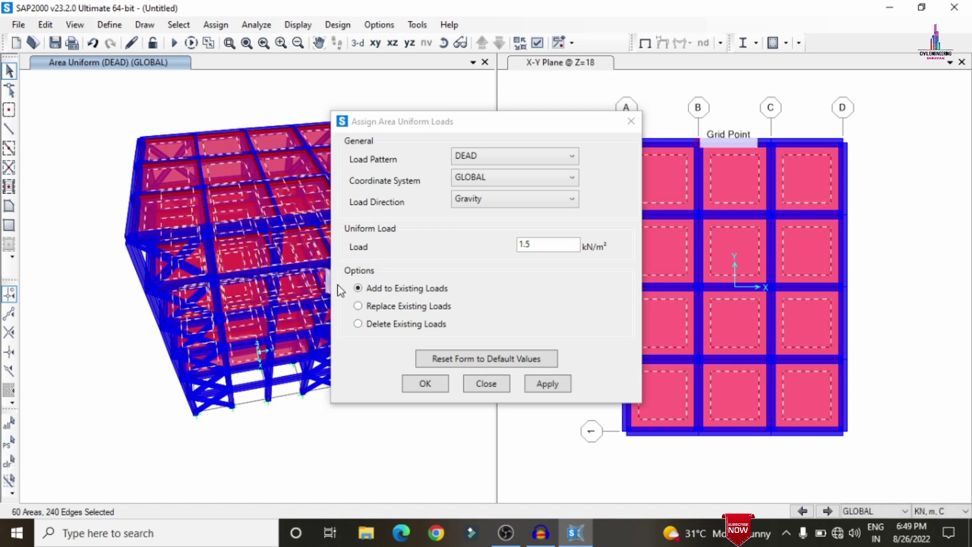
click(481, 157)
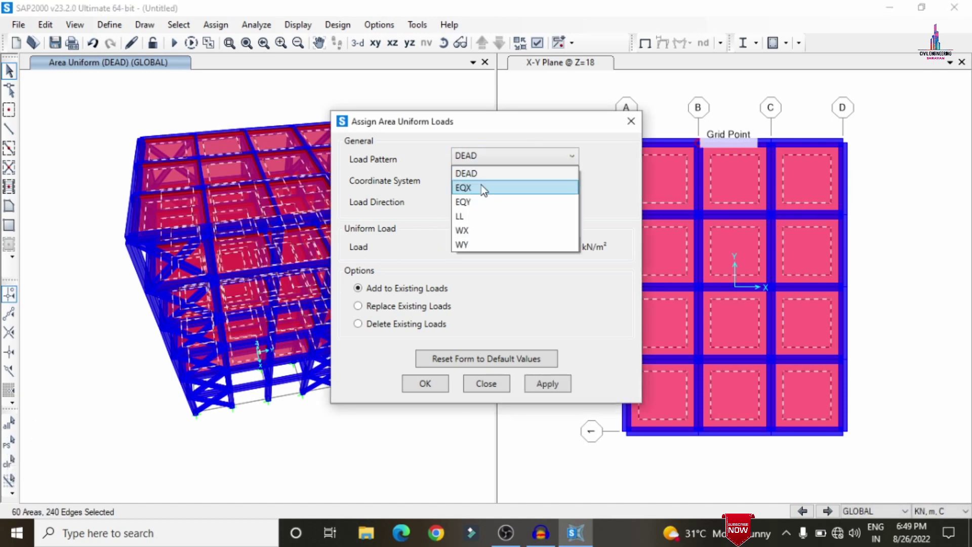
click(464, 218)
double_click(541, 244)
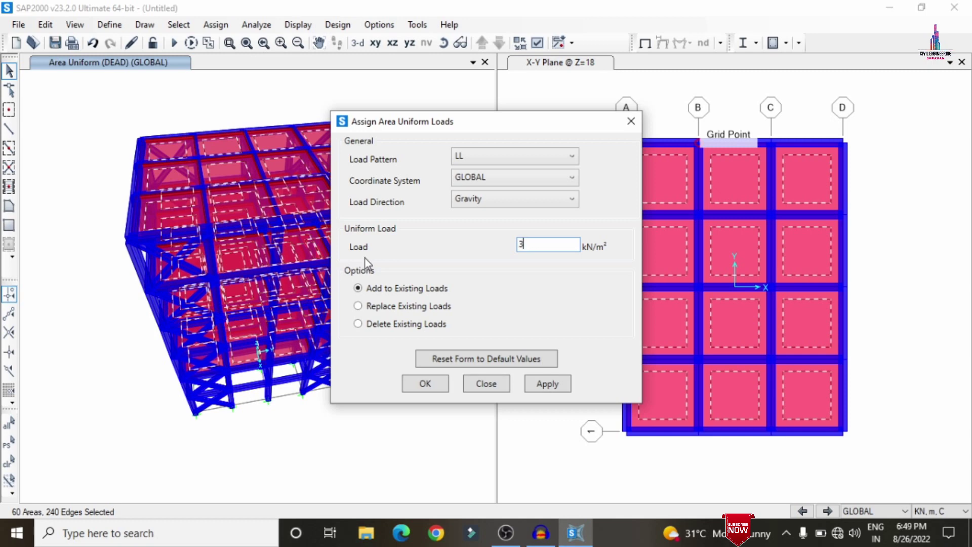
text(3)
click(540, 384)
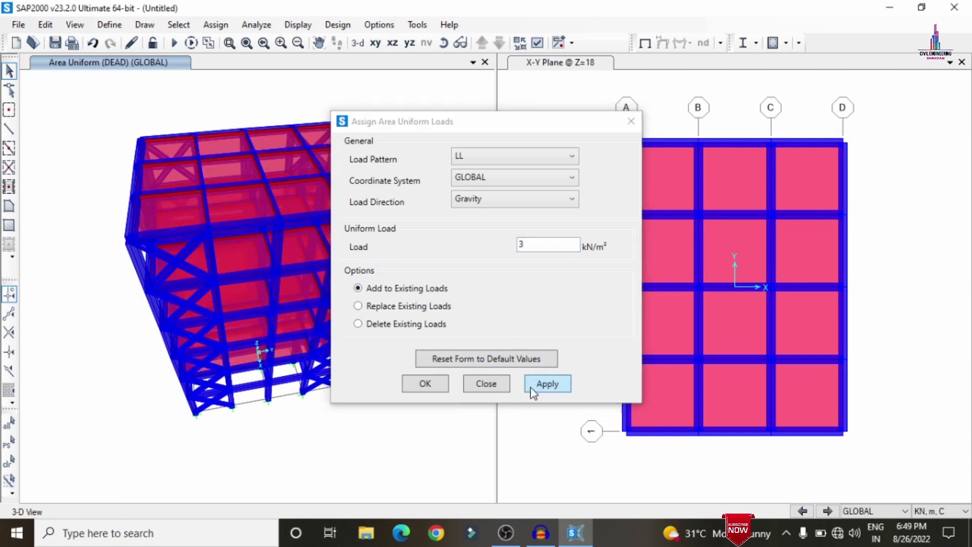
click(423, 383)
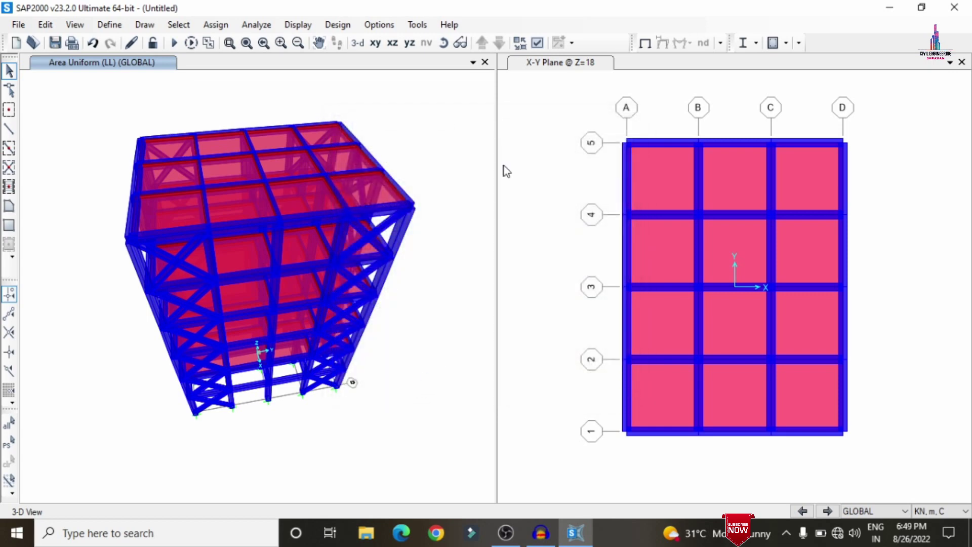
Show the X-Y plan at Z=0 and window-select the 20 base joints.
click(545, 108)
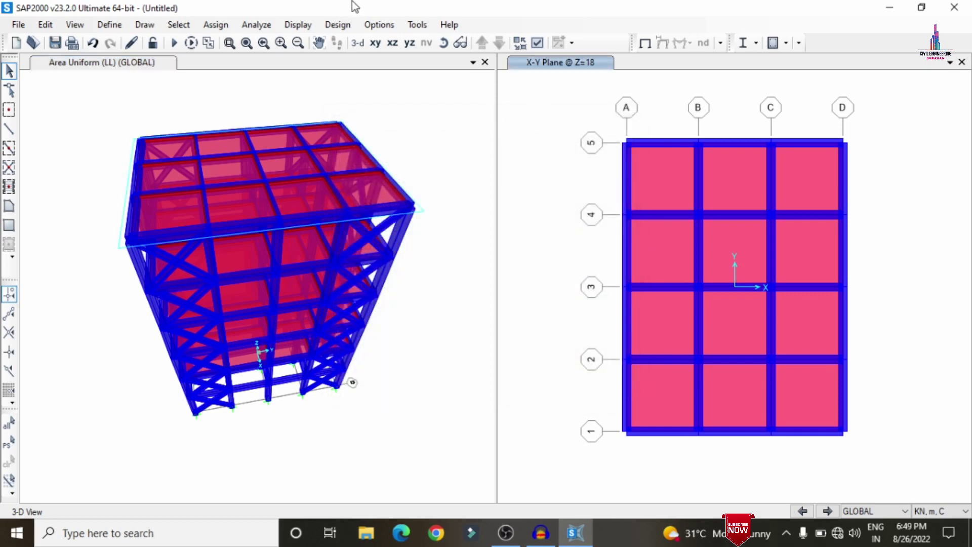
click(375, 43)
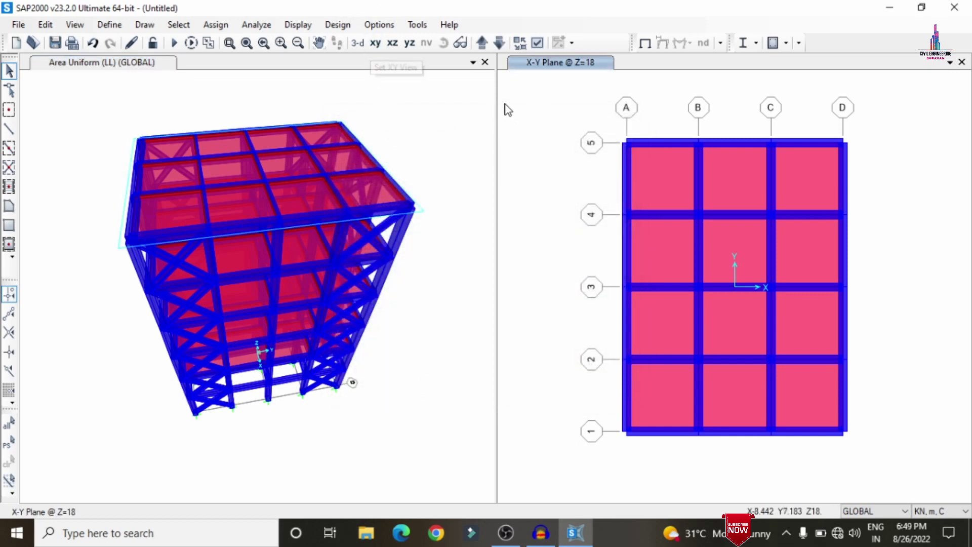
click(483, 43)
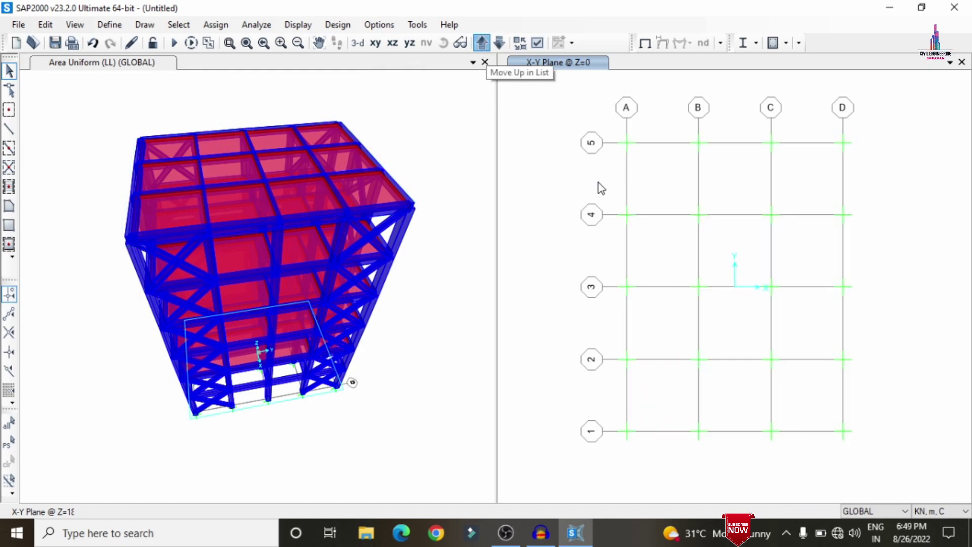
drag(559, 101, 884, 482)
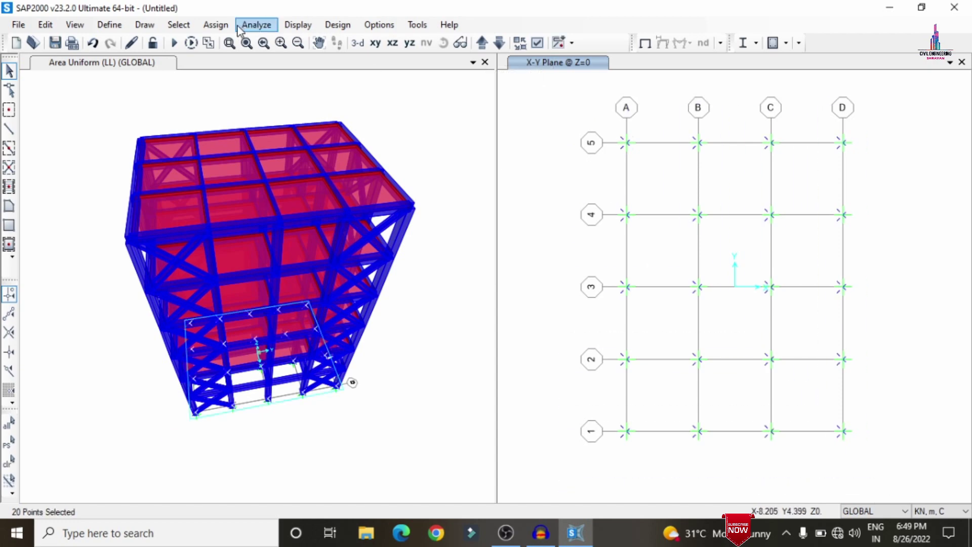
Assign fully fixed restraints to the selected base joints.
click(216, 25)
mouse_move(239, 42)
click(445, 43)
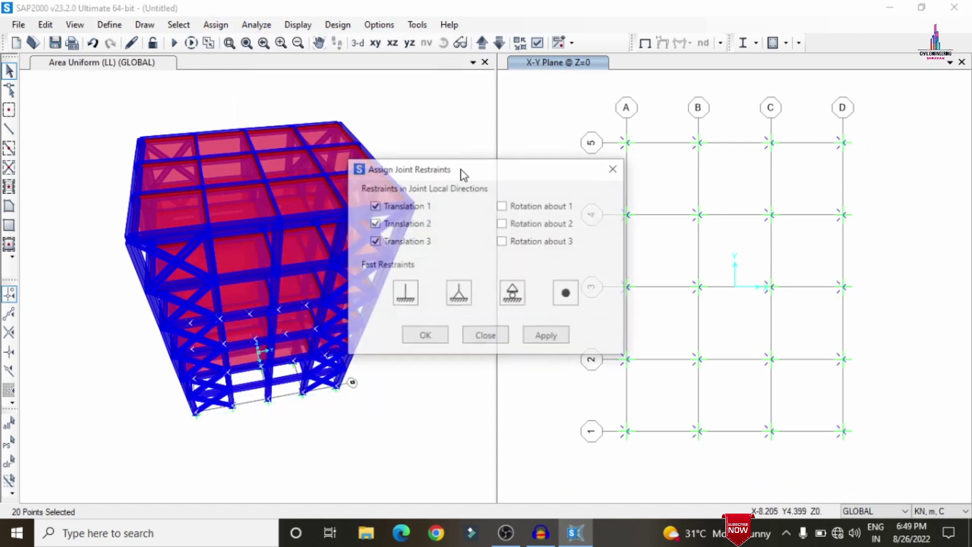
click(404, 293)
click(539, 334)
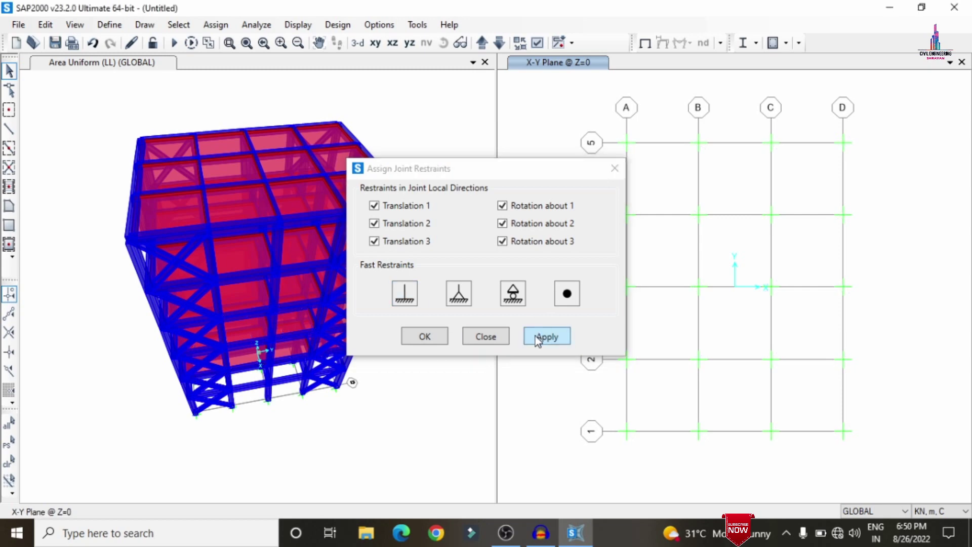
click(425, 337)
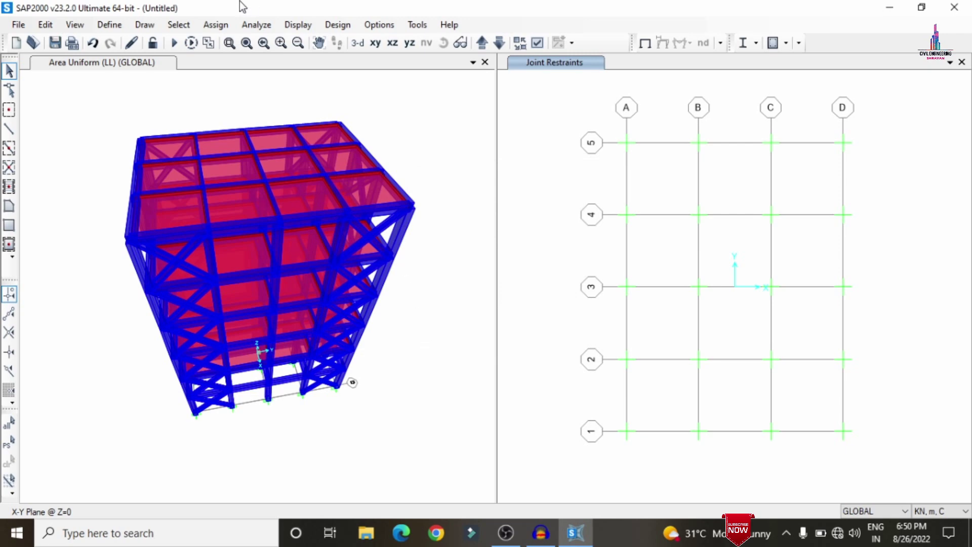
Generate the default steel frame design combinations UDCON1 to UDCON17.
click(221, 27)
mouse_move(243, 28)
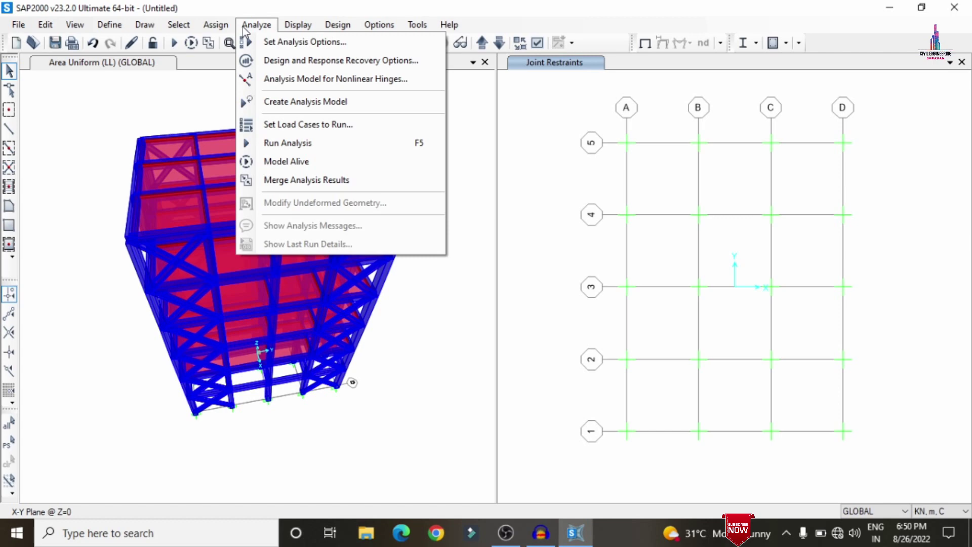
click(242, 27)
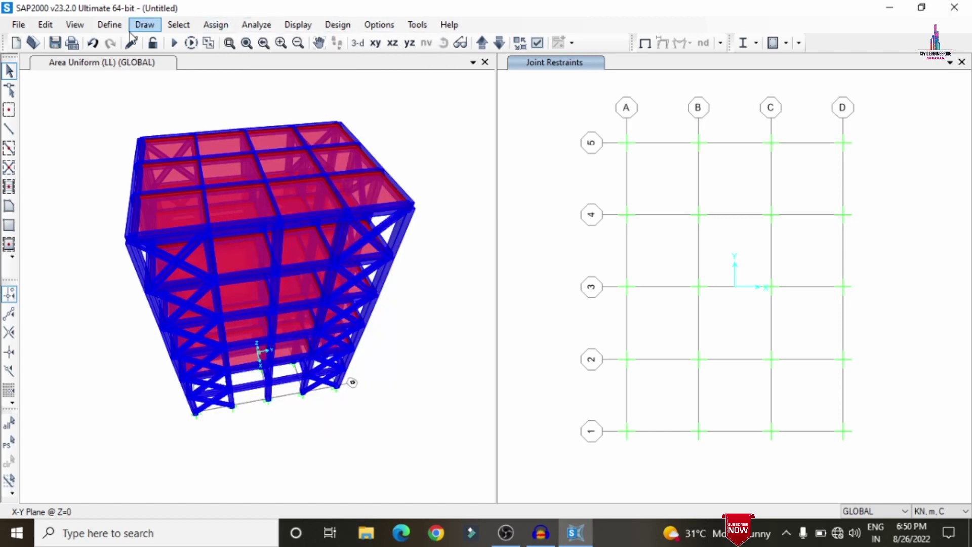
click(110, 25)
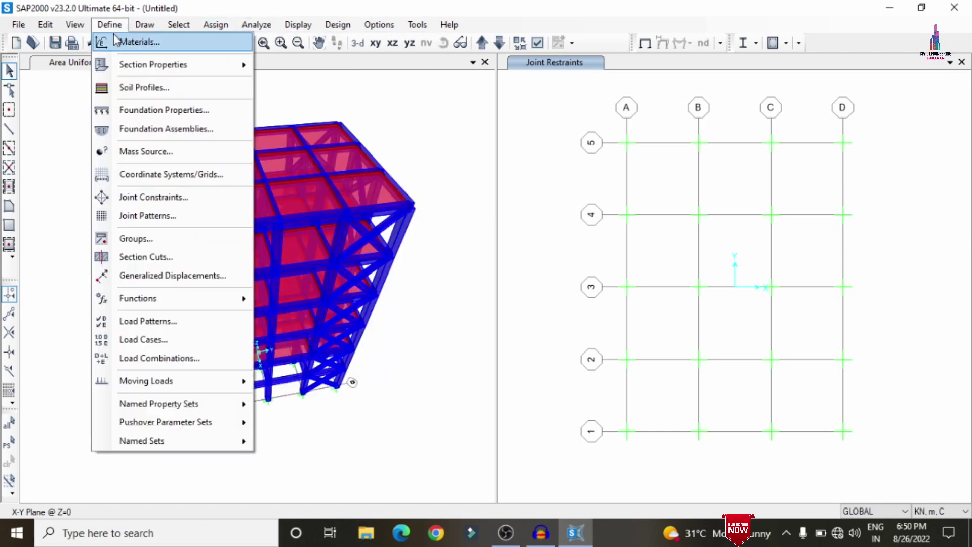
click(161, 358)
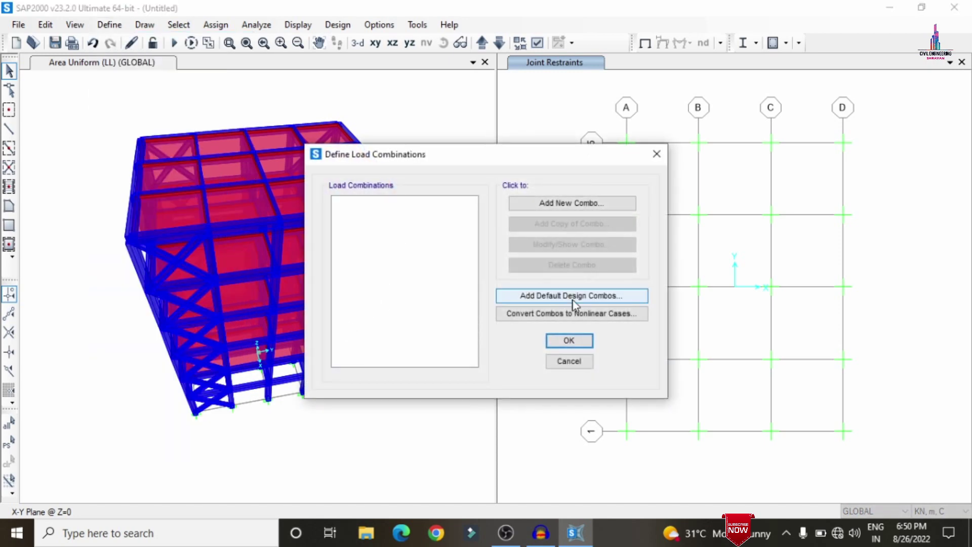
click(573, 300)
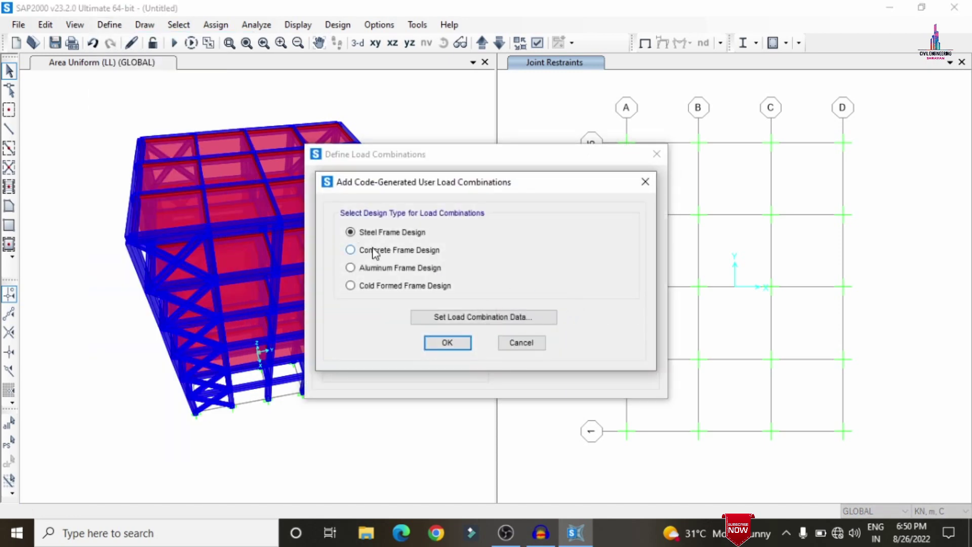
click(451, 343)
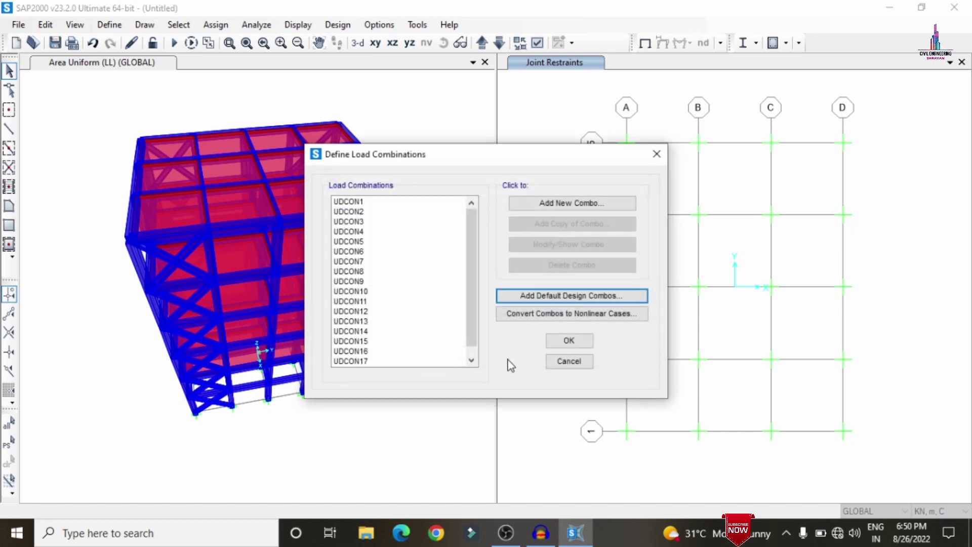
click(551, 297)
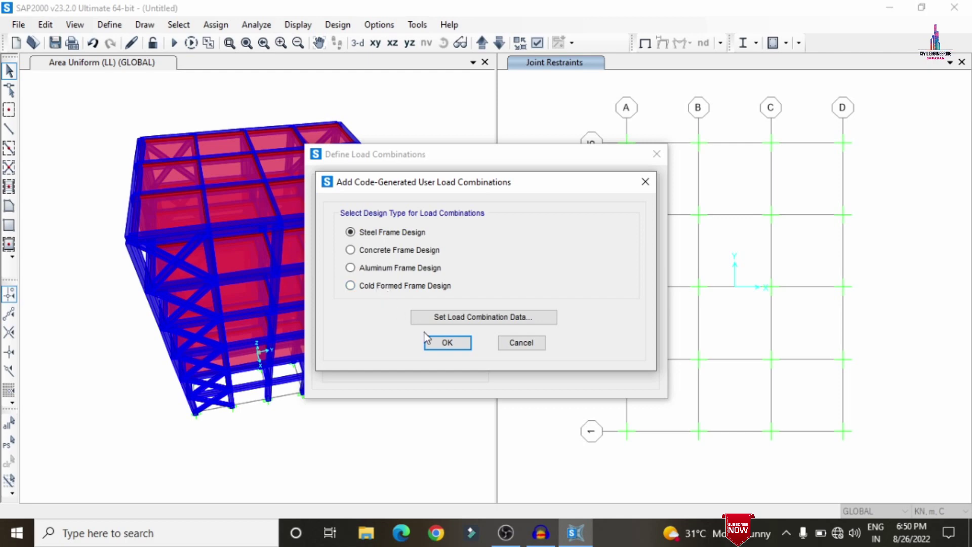
click(443, 343)
click(572, 342)
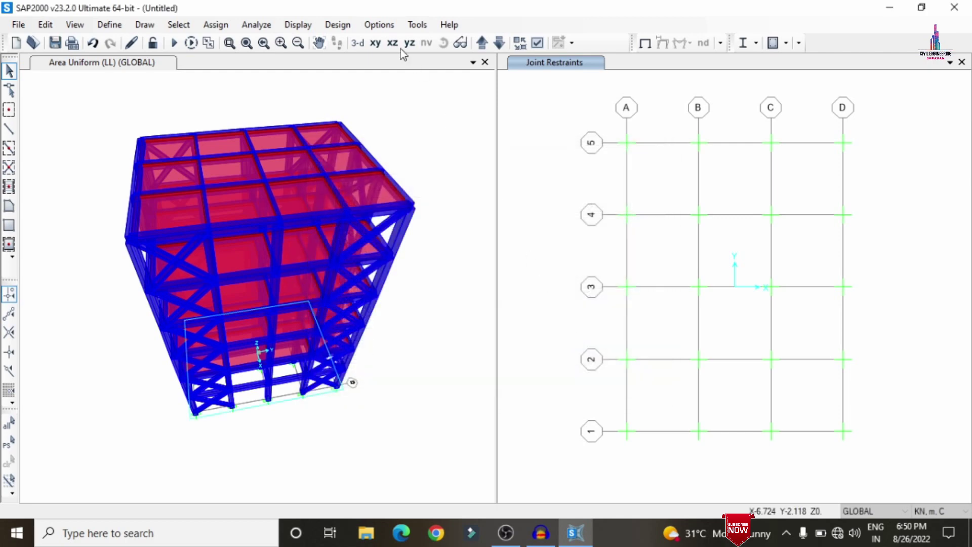
Confirm the analysis options allow all six degrees of freedom, UX through RZ.
click(256, 24)
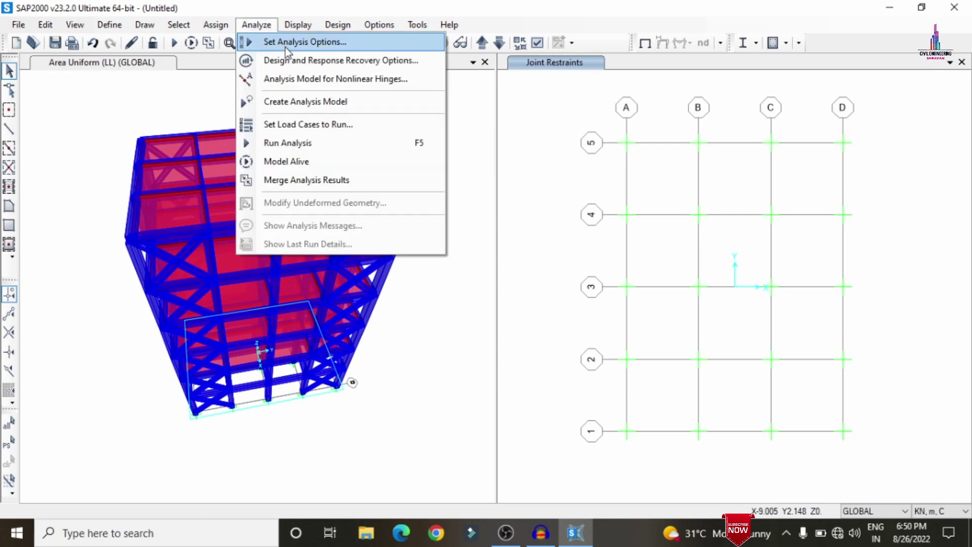
click(285, 43)
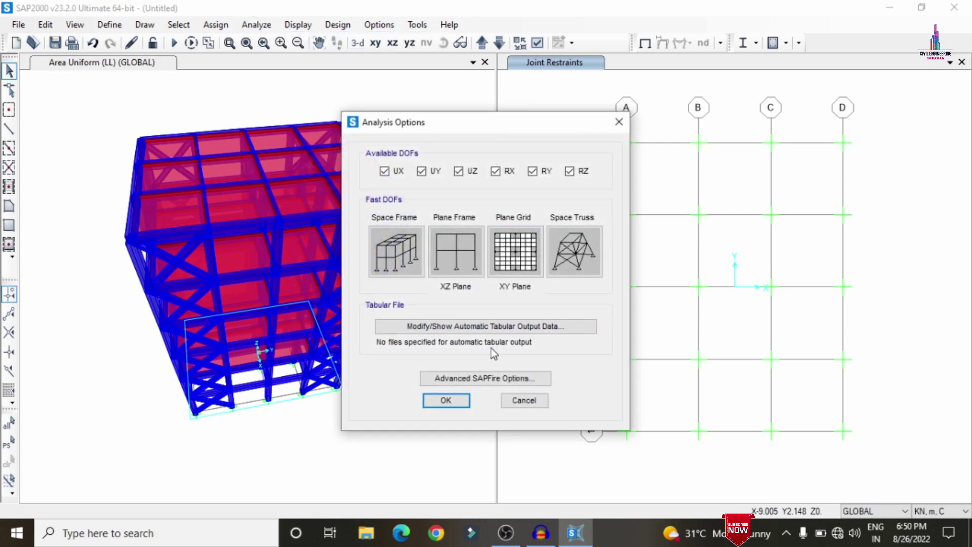
click(448, 400)
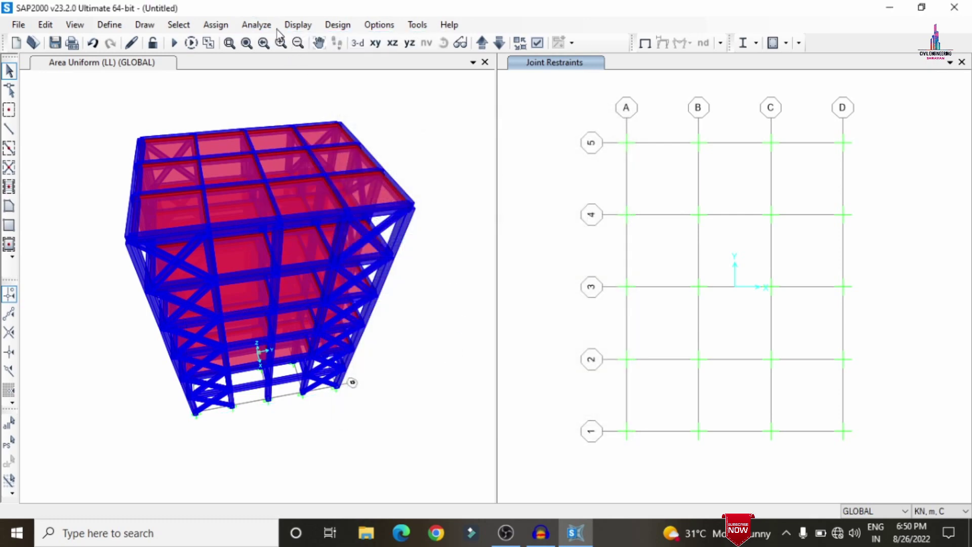
click(262, 24)
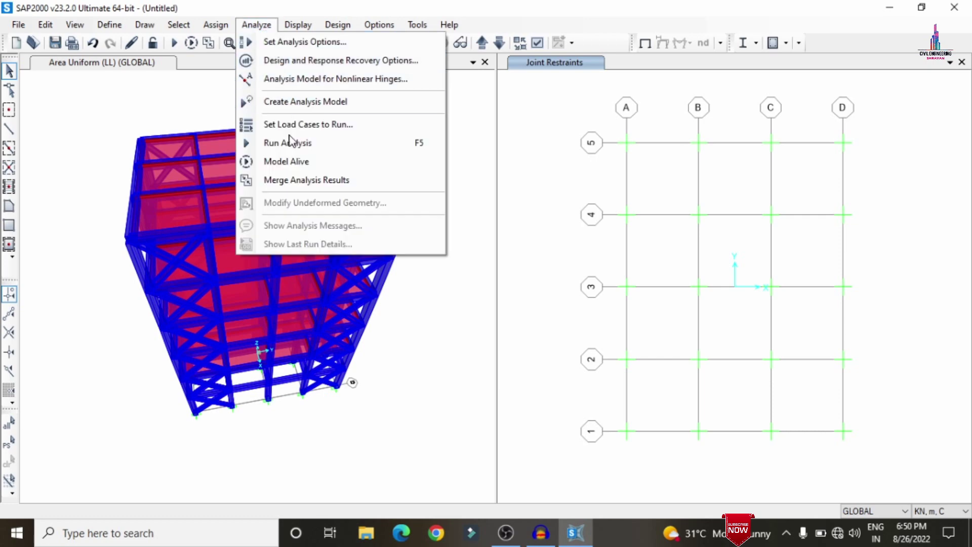
Create the analysis model and run all load cases now.
click(308, 104)
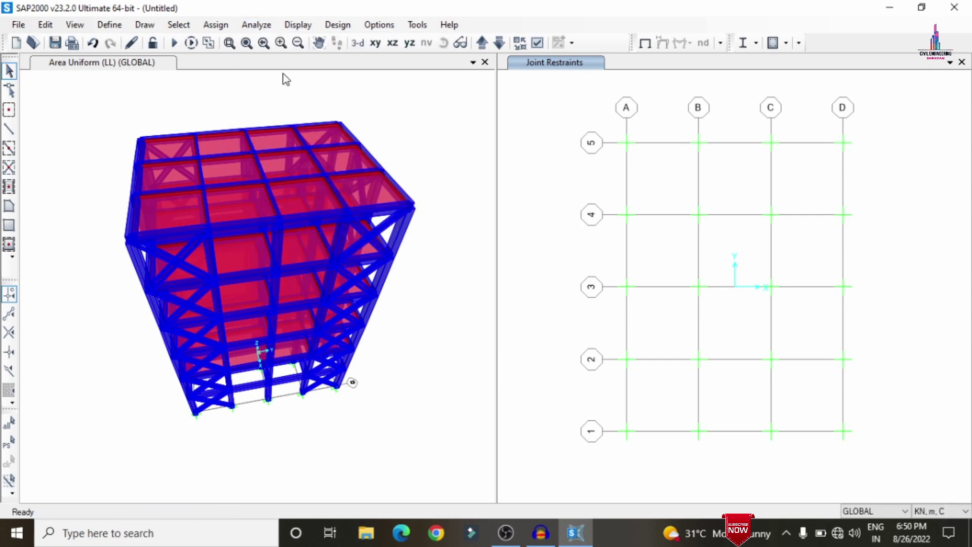
click(255, 25)
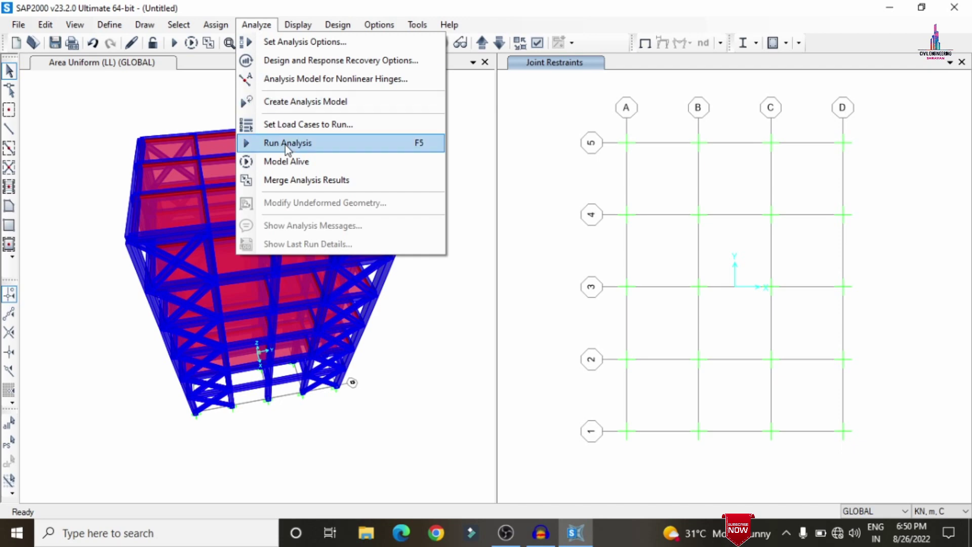
click(295, 125)
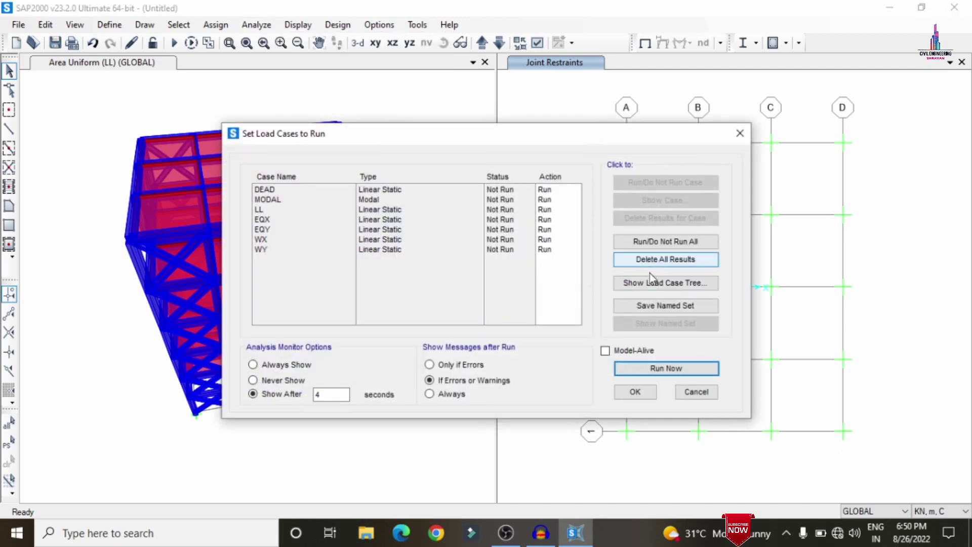
click(642, 372)
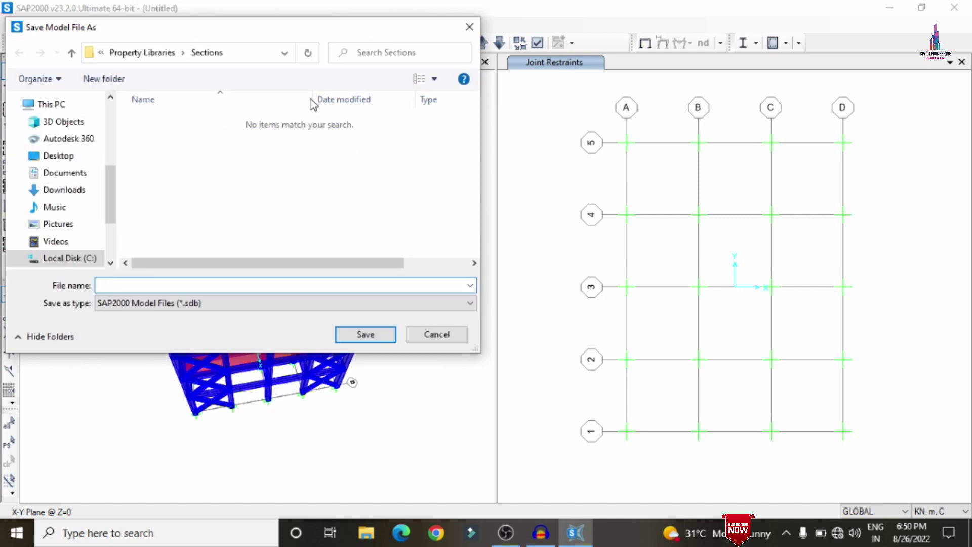
Save the model as 'Steel' in a new 'SAP 2000' folder on the Desktop.
click(80, 155)
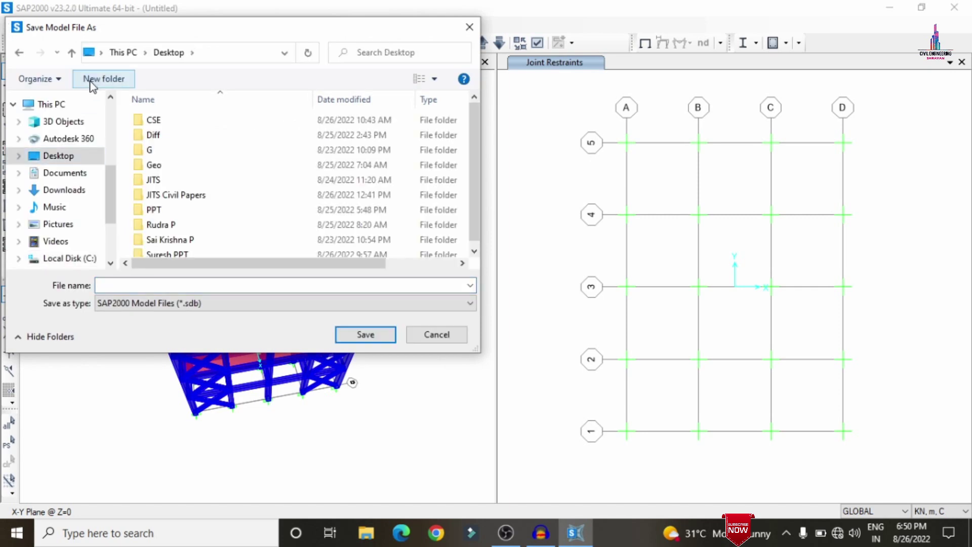
click(90, 83)
text(SAP)
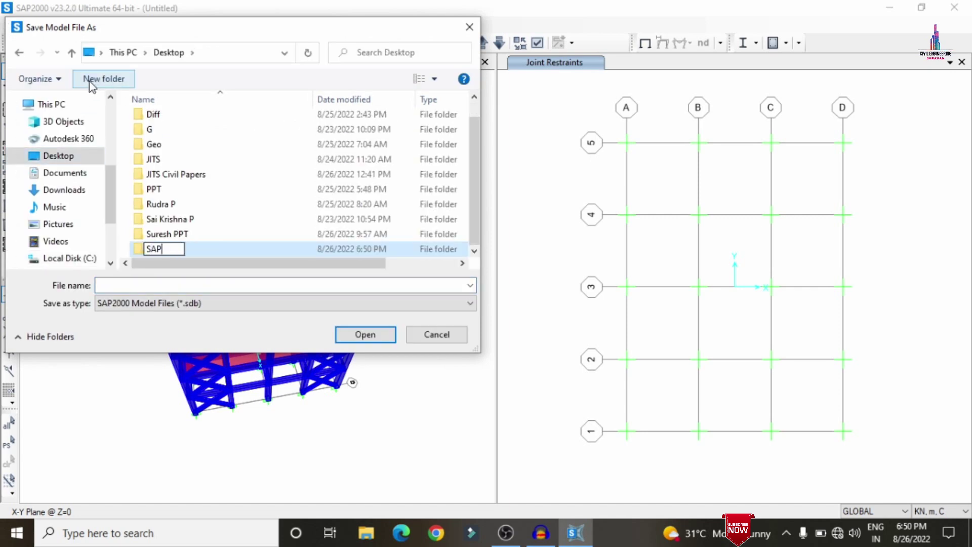
text( 2000)
key(Return)
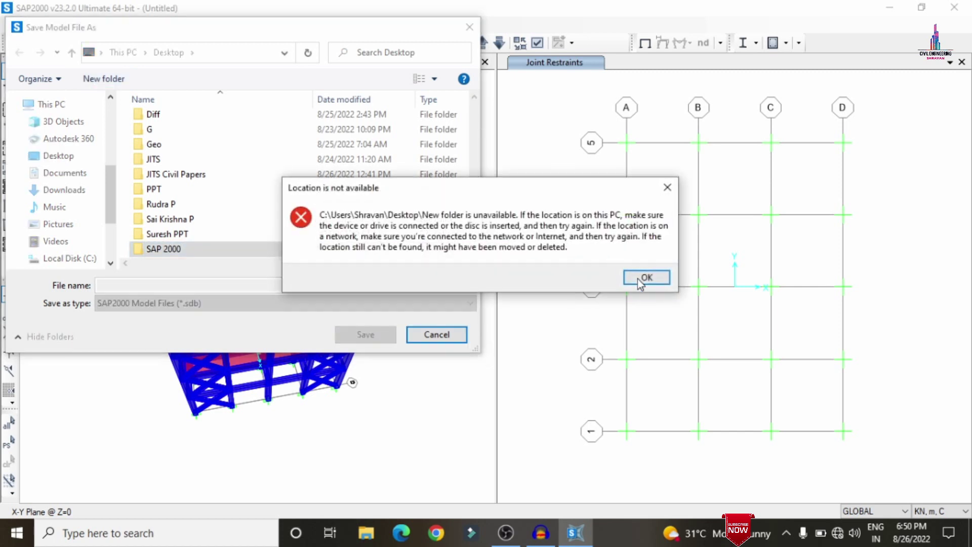
click(645, 276)
double_click(259, 249)
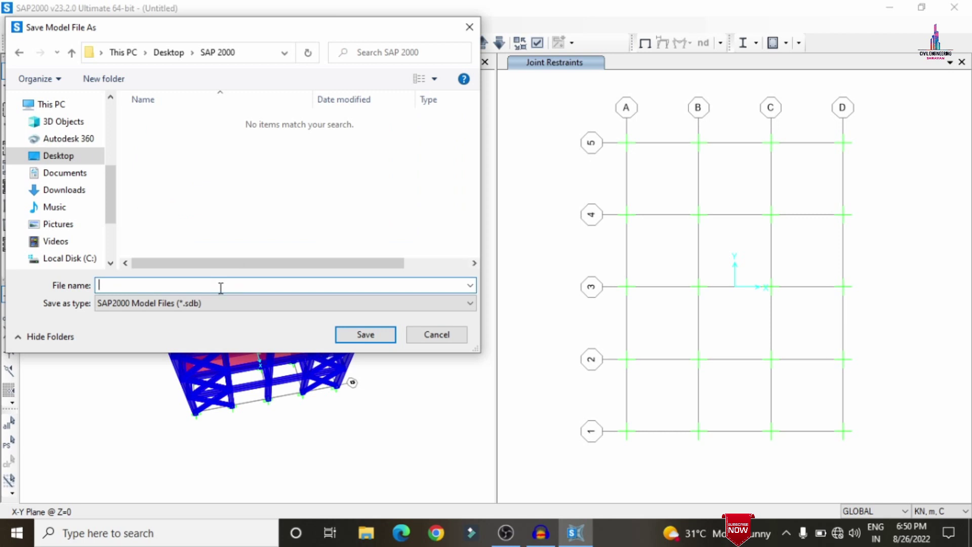
text(Steel)
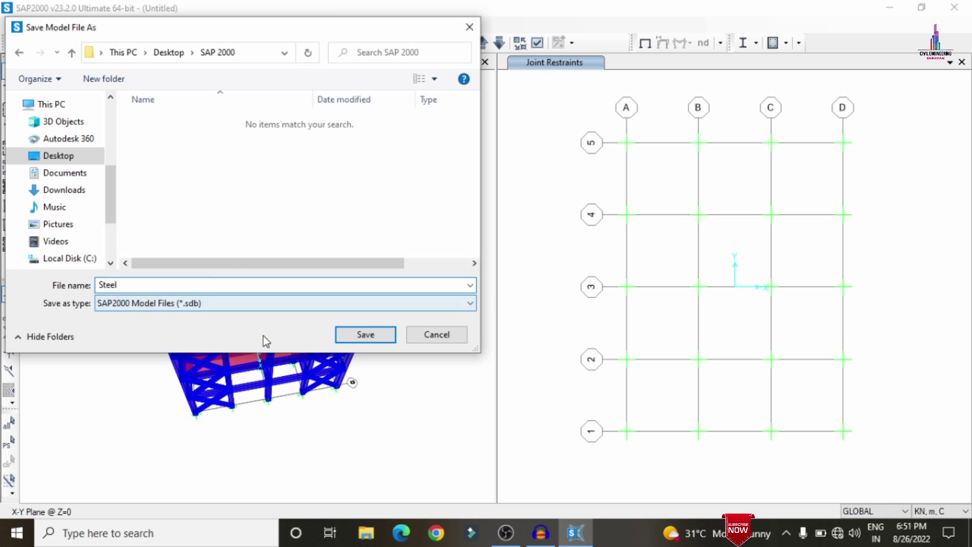
click(370, 335)
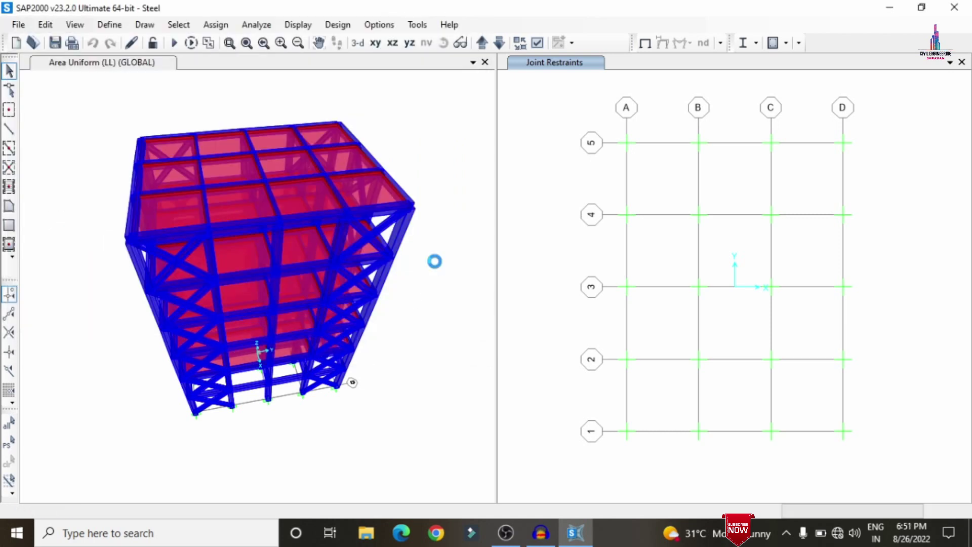
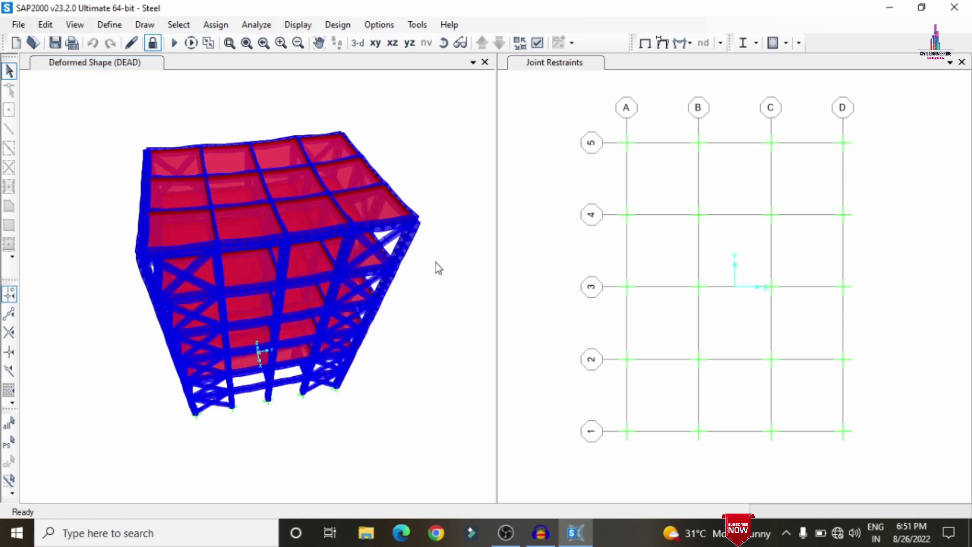
Show see-through areas and slender members in all views, then step the plan view up to Z=18.
click(276, 86)
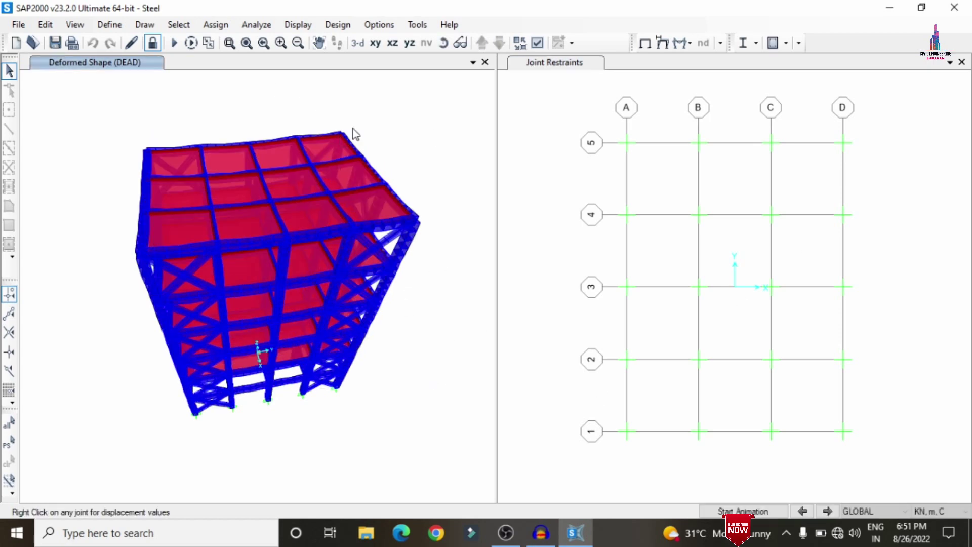
key(shift+F5)
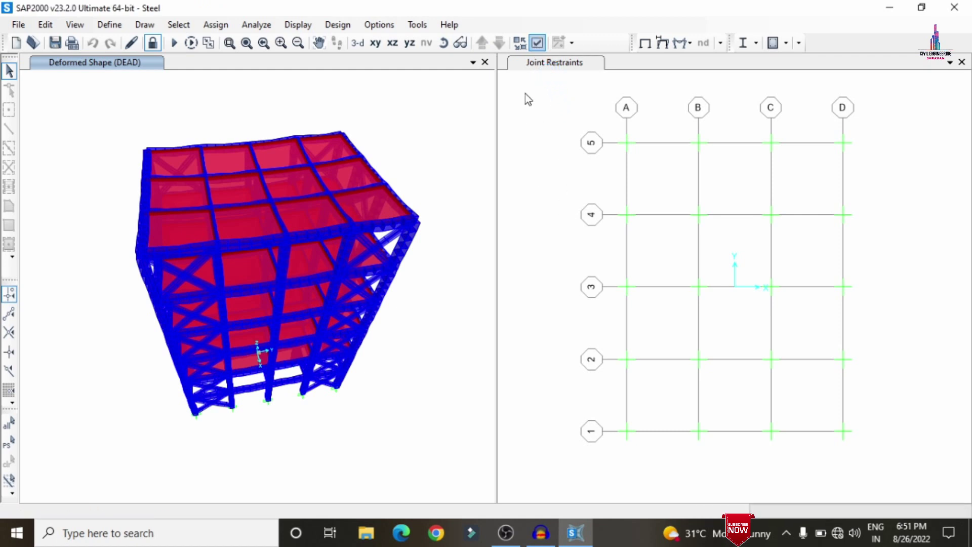
click(538, 43)
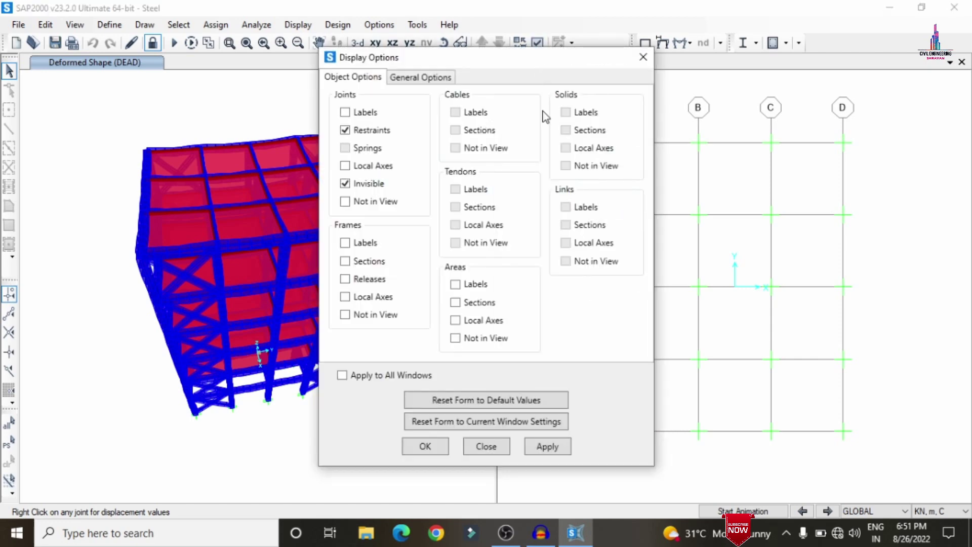
click(422, 77)
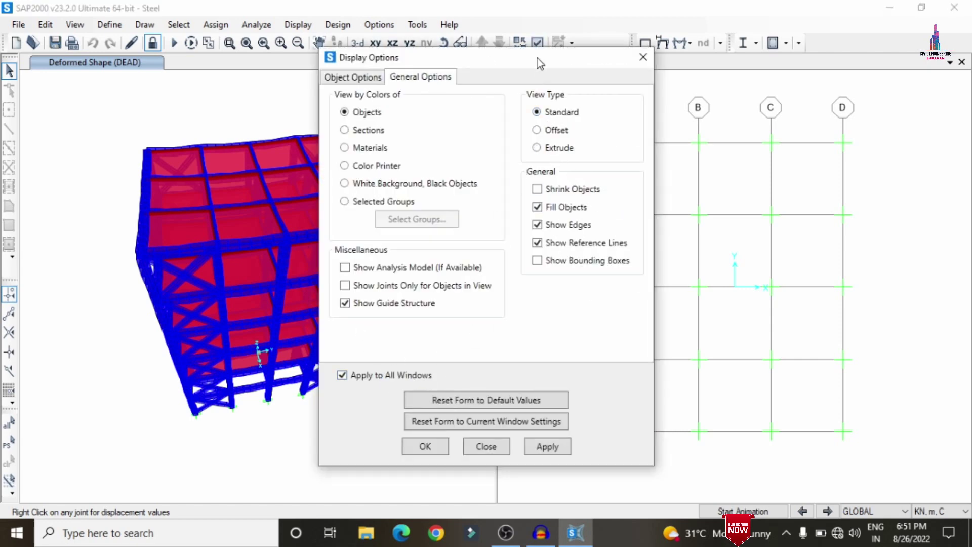
click(547, 446)
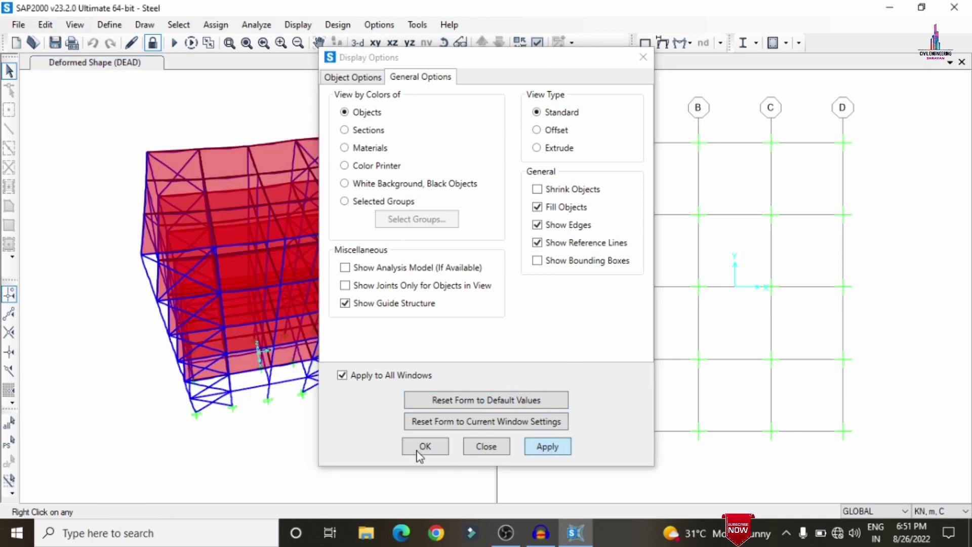
click(420, 453)
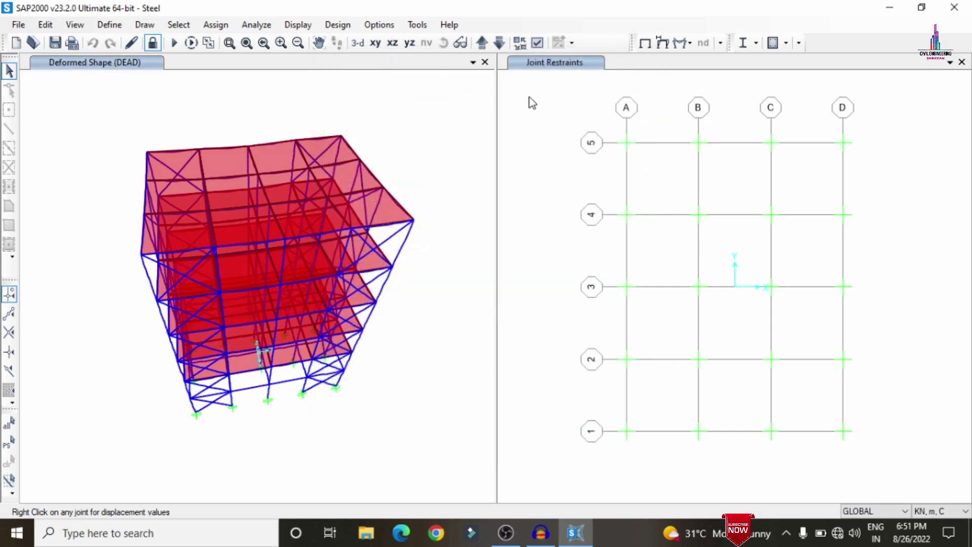
click(499, 42)
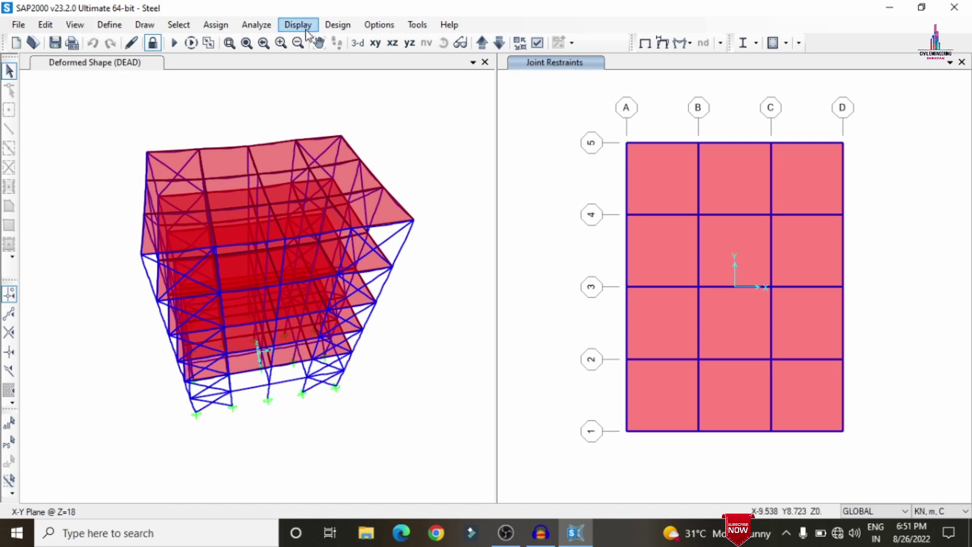
Display the Shear 2-2 frame force diagram for the EQX load case.
click(297, 25)
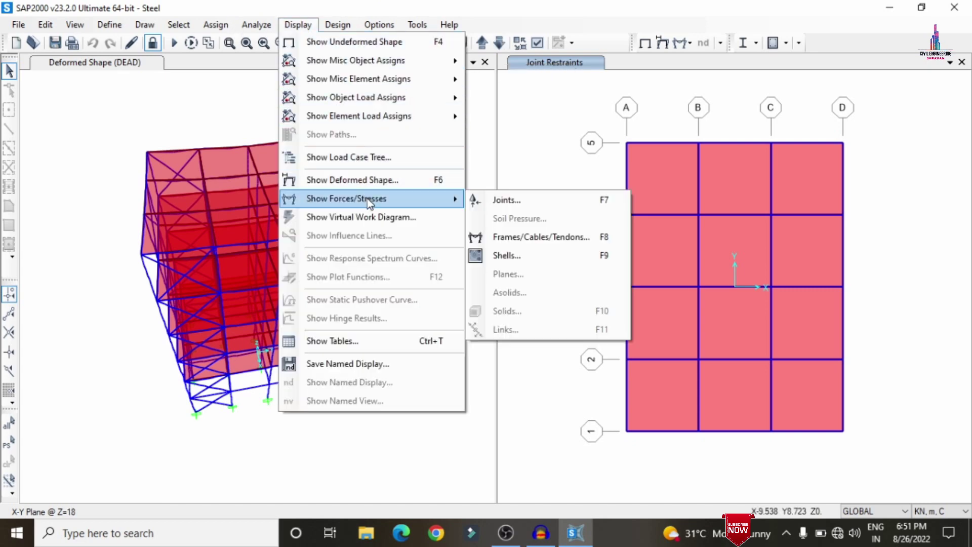
click(515, 237)
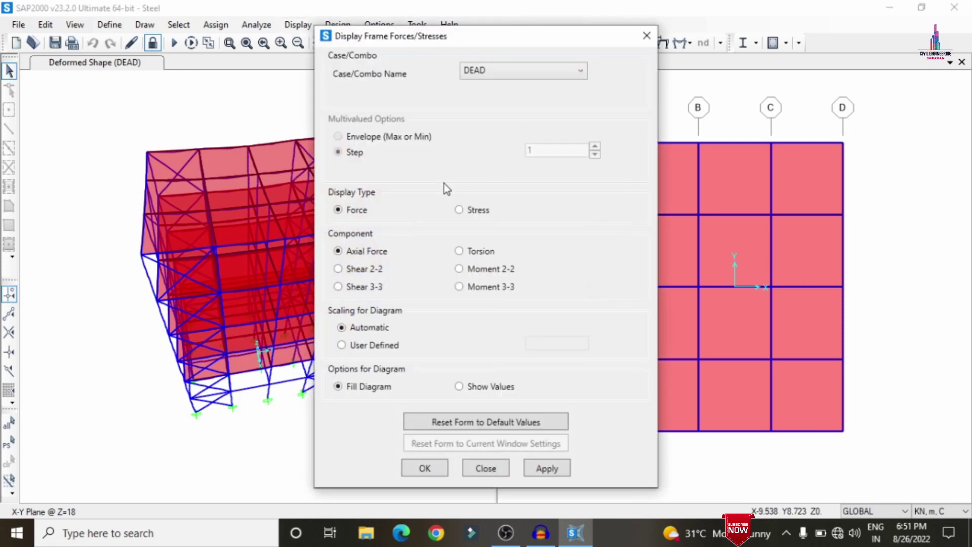
click(501, 71)
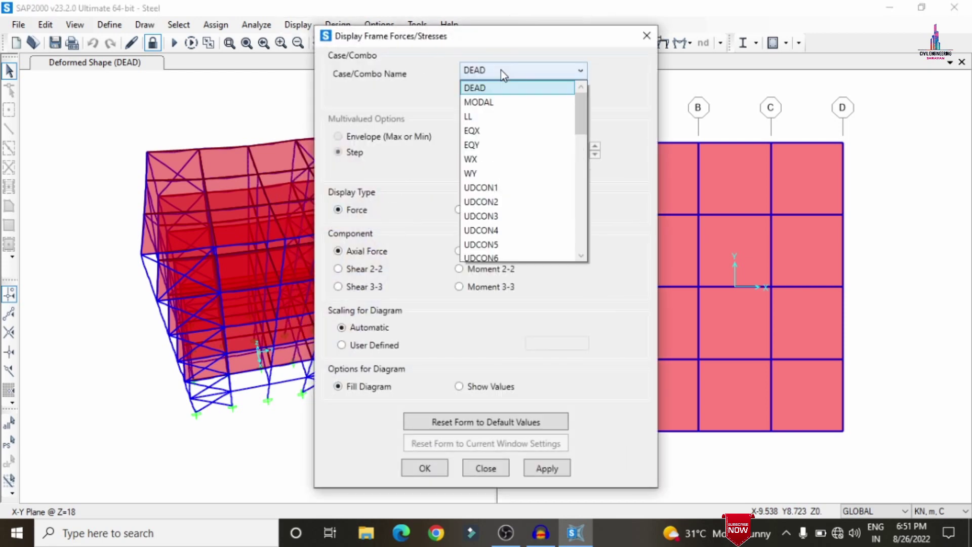
click(480, 130)
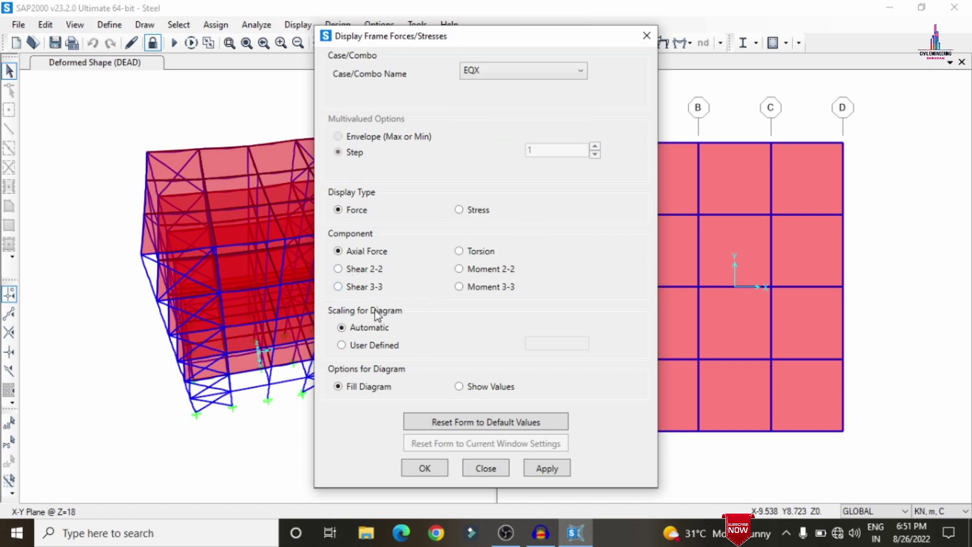
click(372, 272)
click(548, 467)
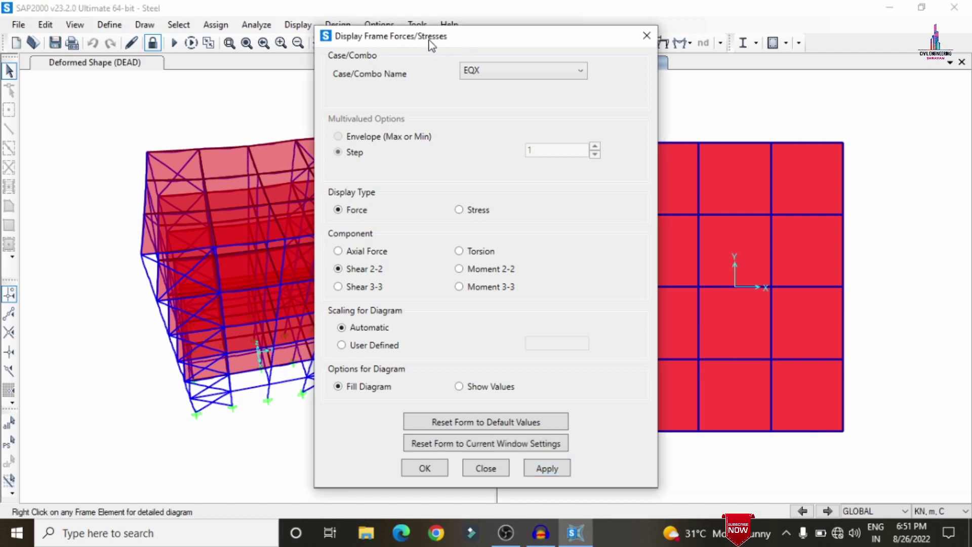
Switch the Shear 2-2 diagram to the DEAD load case.
drag(430, 43, 622, 18)
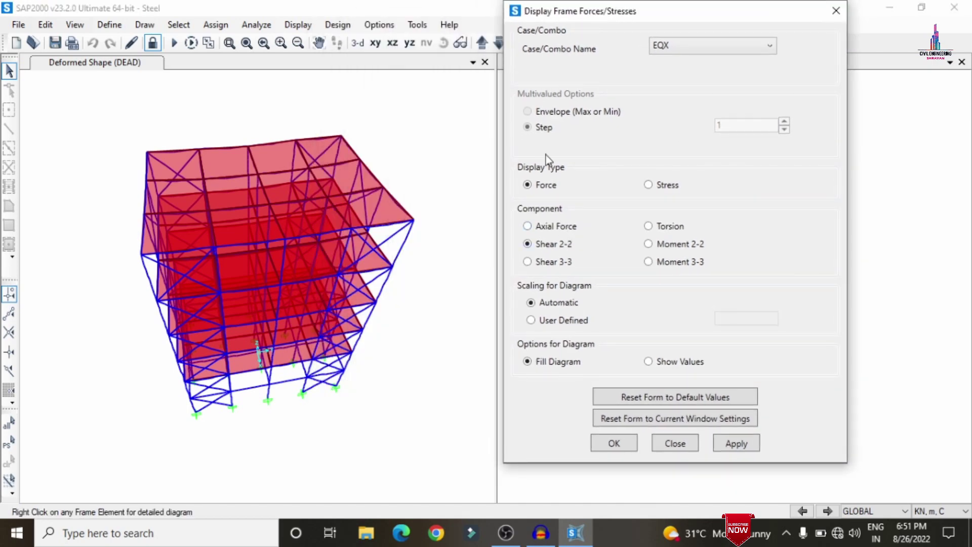
click(674, 44)
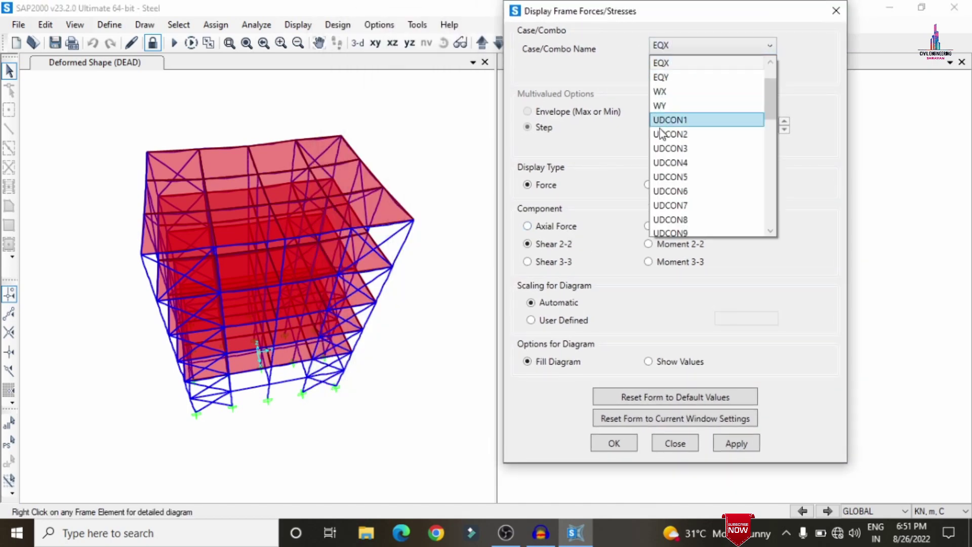
scroll(660, 113, up, 1)
click(663, 63)
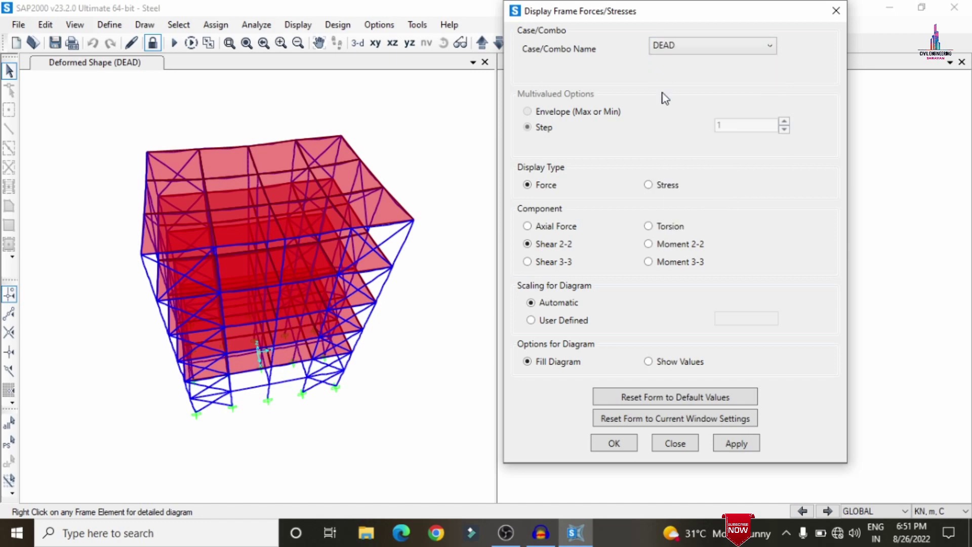
click(738, 443)
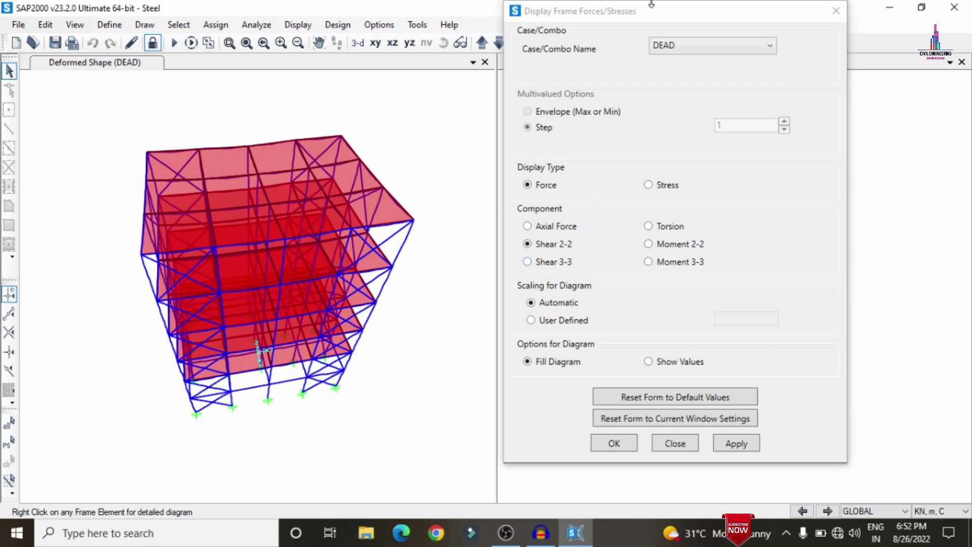
drag(647, 4, 439, 137)
click(619, 102)
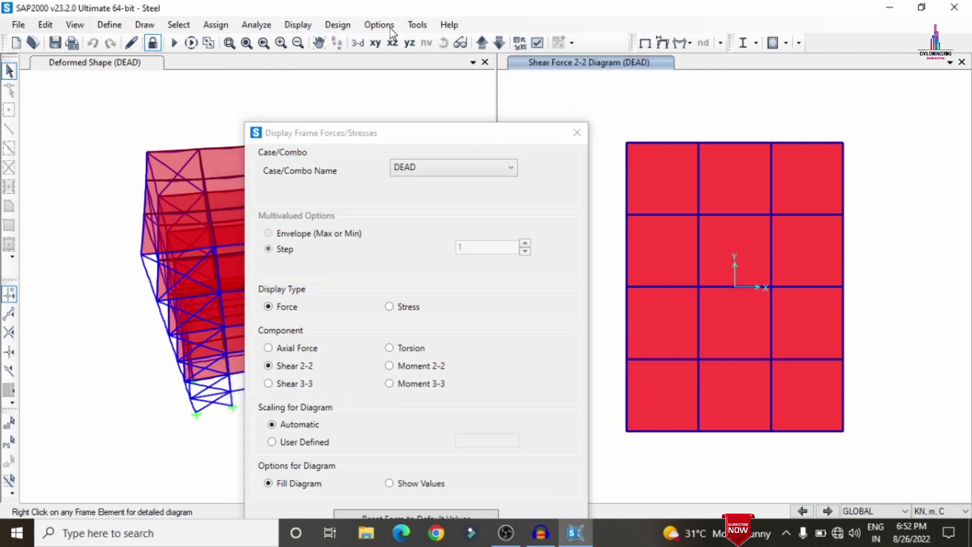
Set the right view to 3-D and show EQX Shear 2-2 and Moment 3-3 diagrams.
click(353, 45)
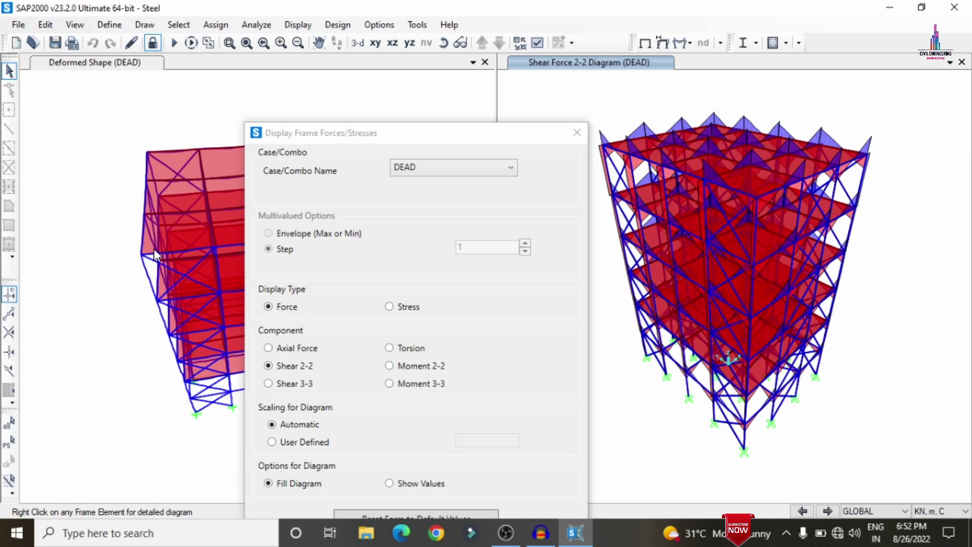
drag(498, 140, 472, 36)
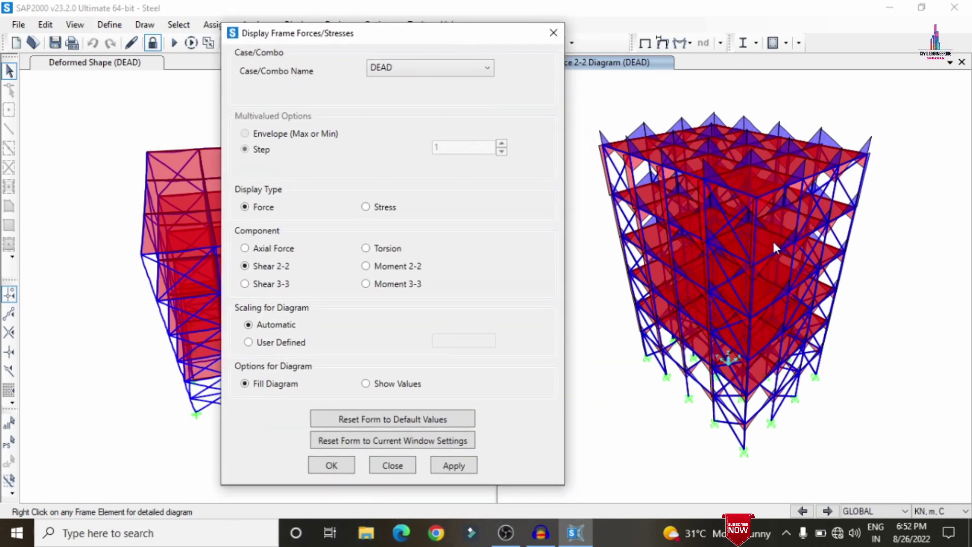
click(377, 70)
click(380, 126)
click(467, 464)
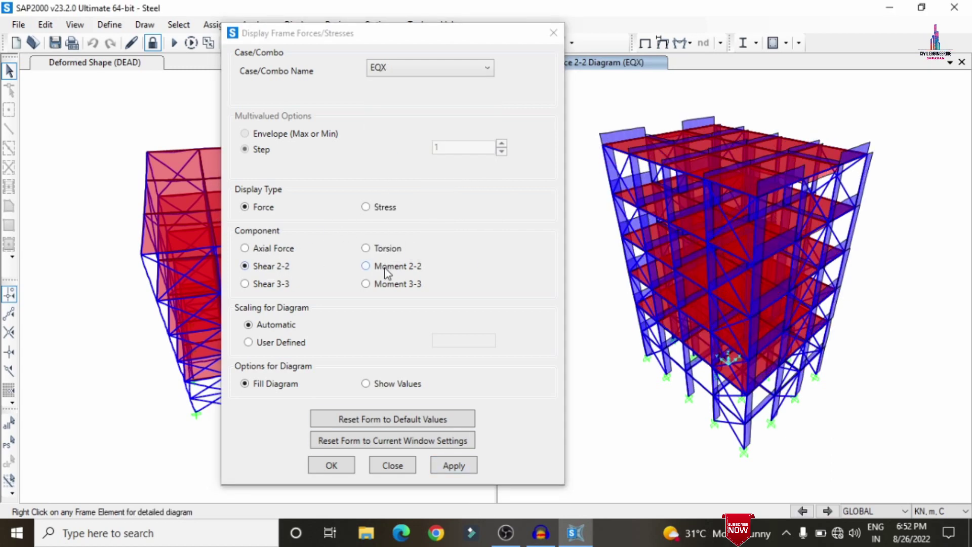
click(381, 288)
click(466, 464)
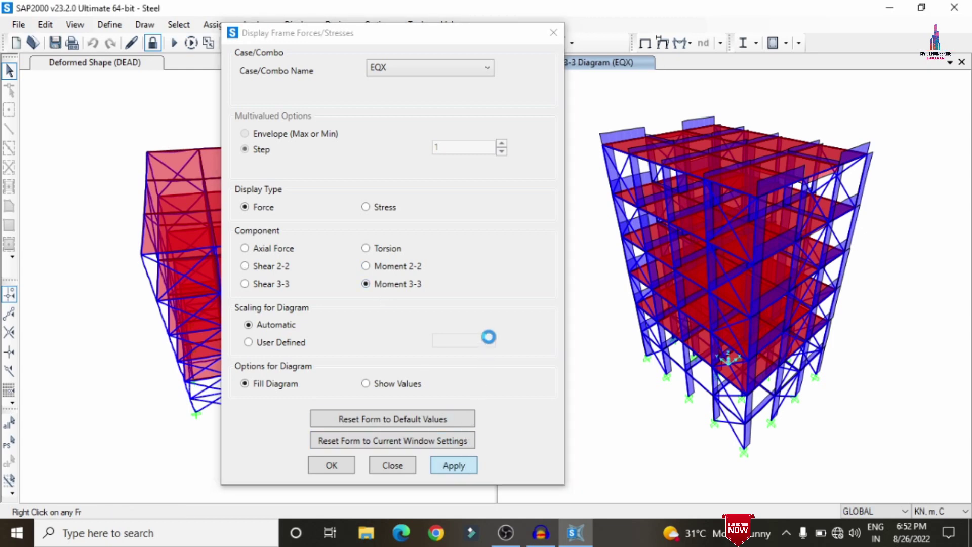
Show the EQX axial force and then torsion diagrams, and close the frame forces dialog.
click(279, 253)
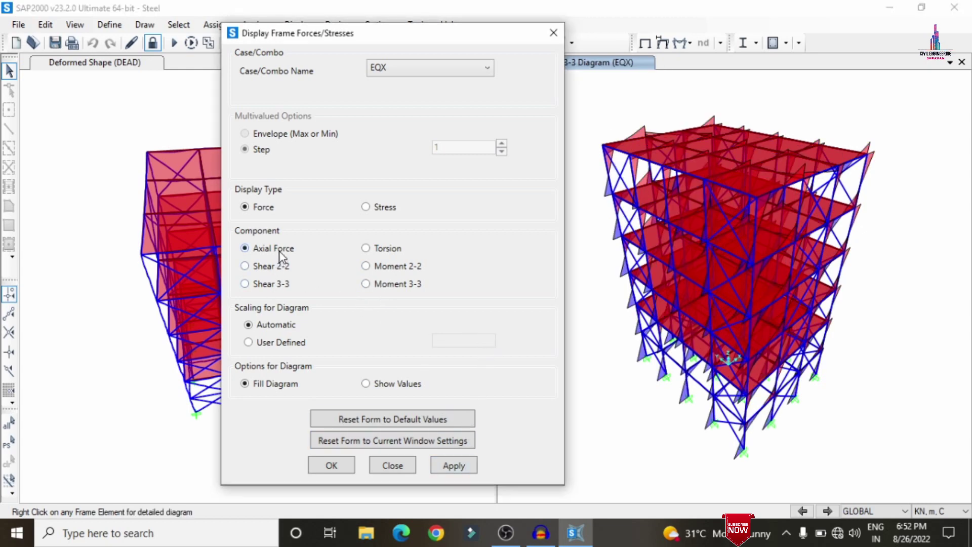
click(461, 464)
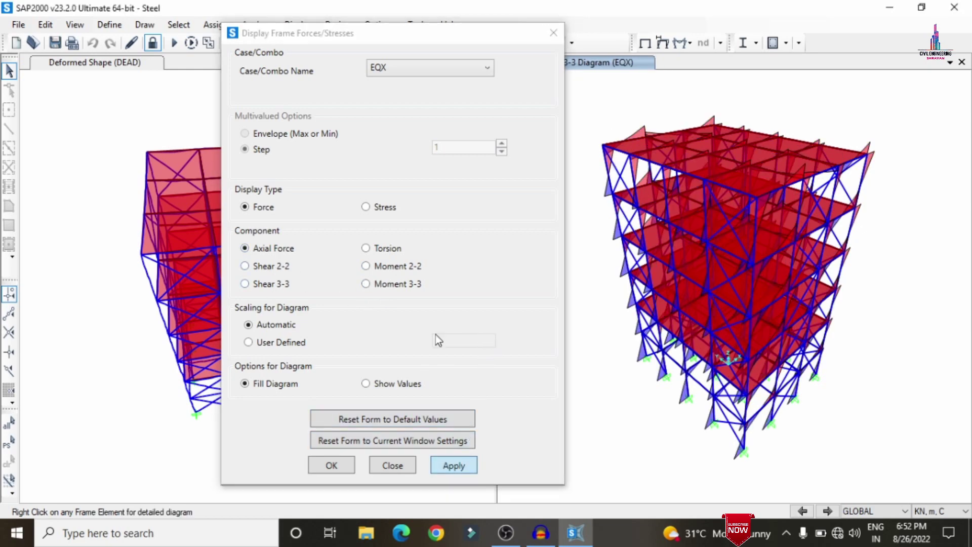
click(367, 248)
click(458, 466)
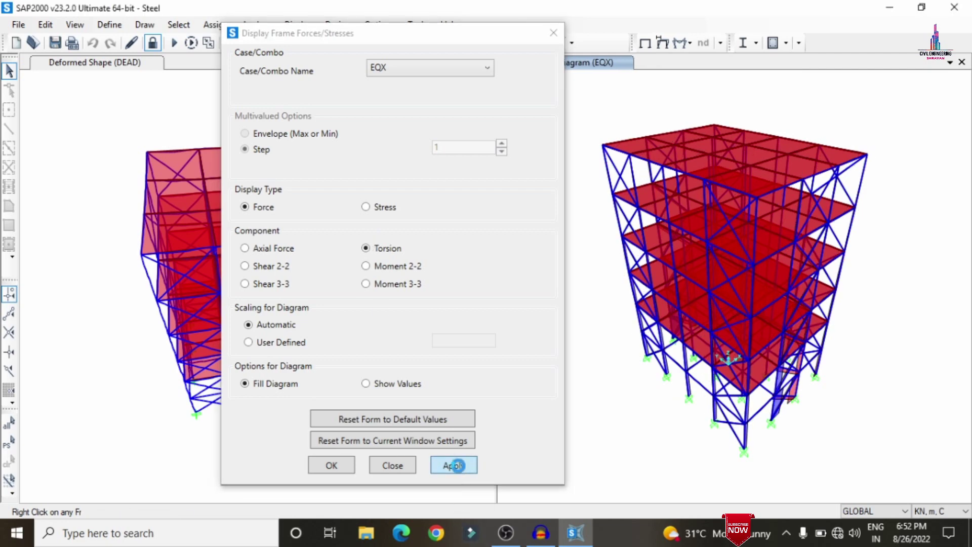
click(553, 33)
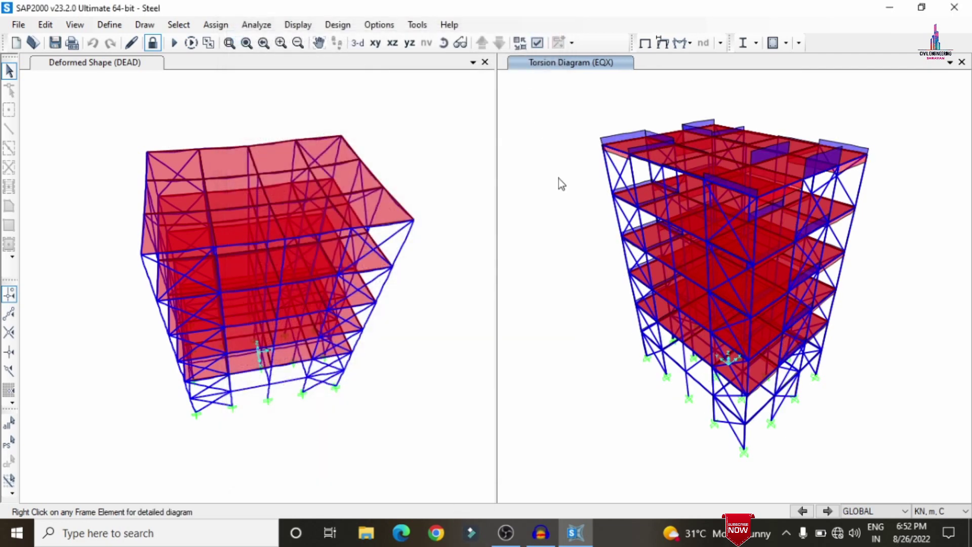
click(331, 25)
Set the concrete frame design preferences code from ACI 318-14 to Indian IS 456-2000.
mouse_move(358, 64)
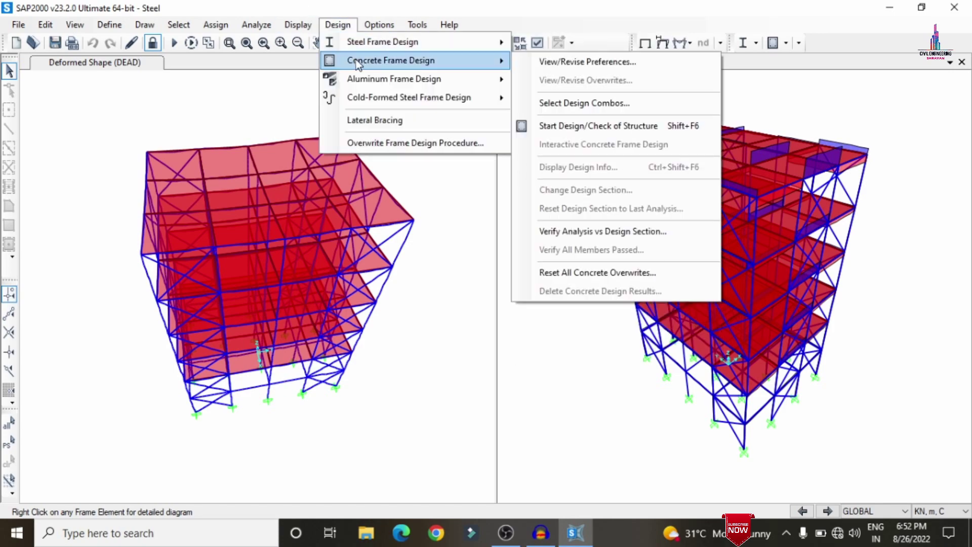
click(581, 59)
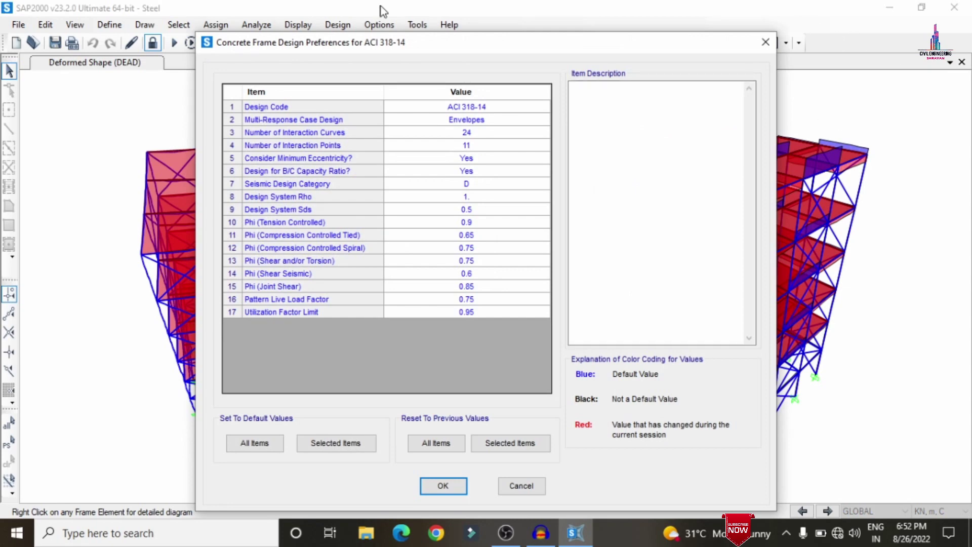
click(505, 105)
click(507, 108)
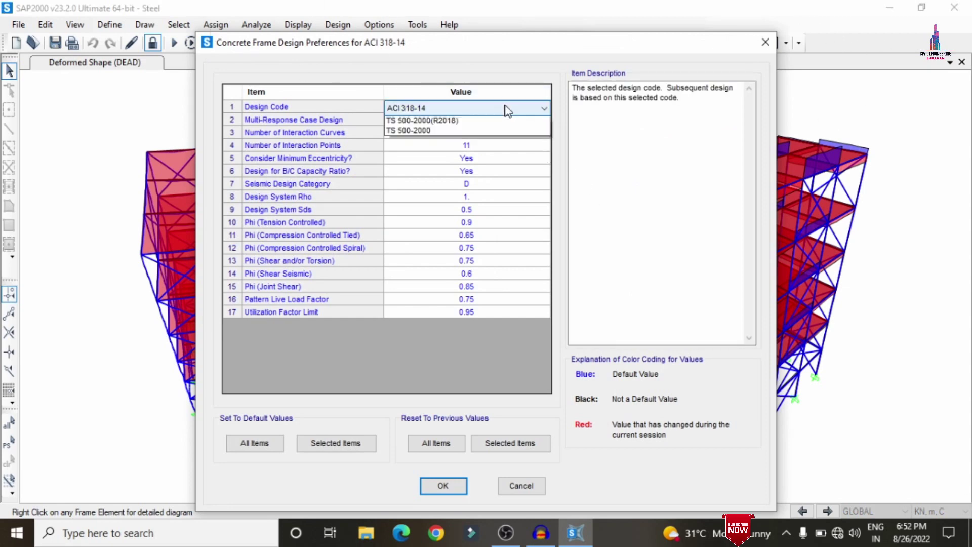
key(i)
key(Return)
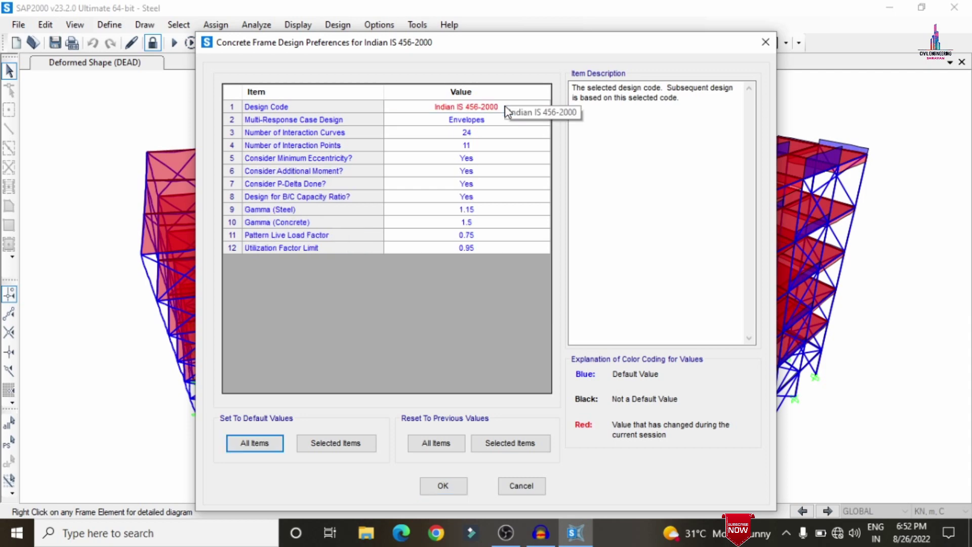
click(442, 488)
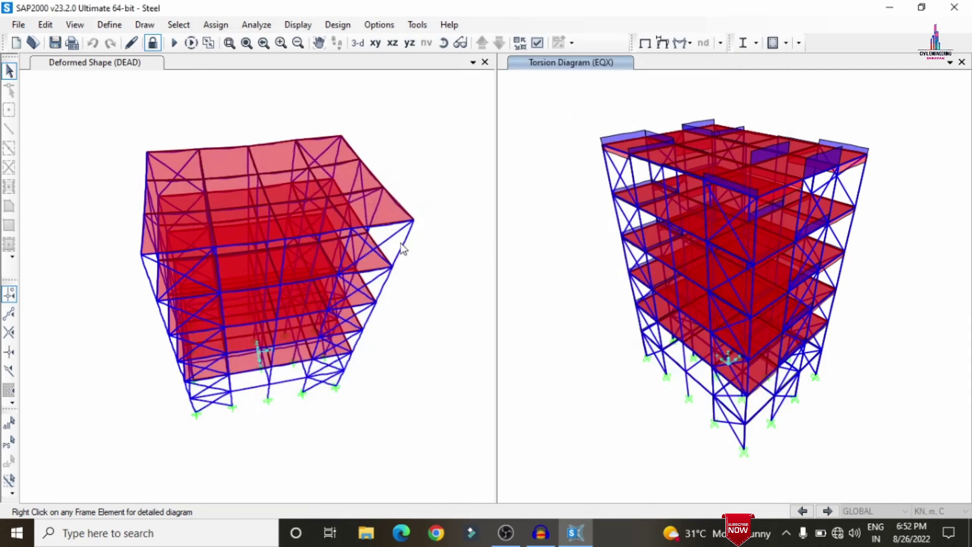
click(326, 25)
mouse_move(360, 60)
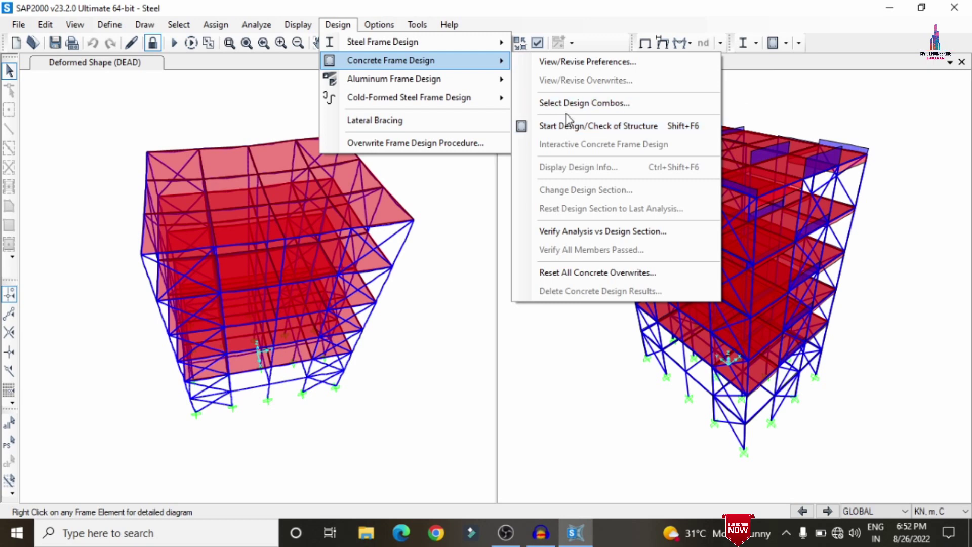
Run the concrete frame design and display longitudinal reinforcing areas to IS 456-2000.
click(566, 127)
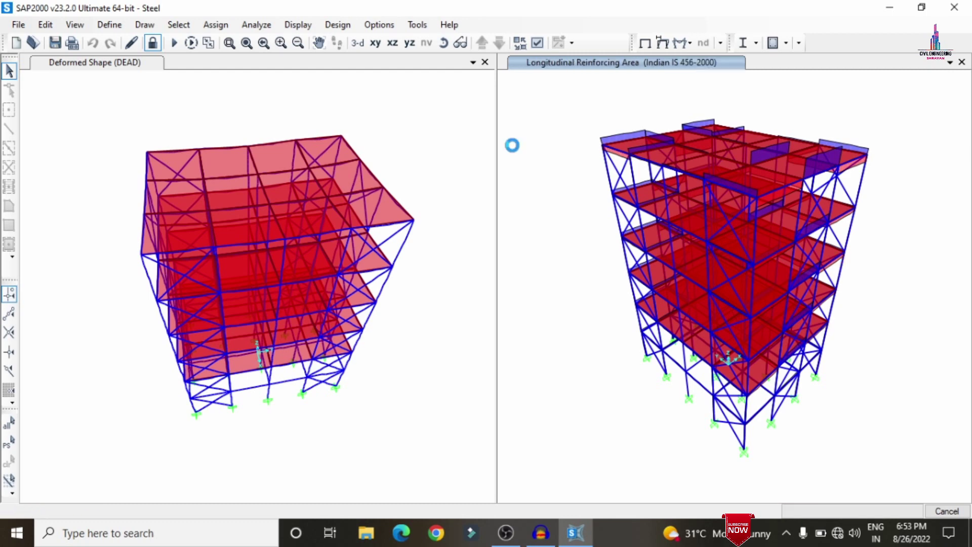
click(174, 200)
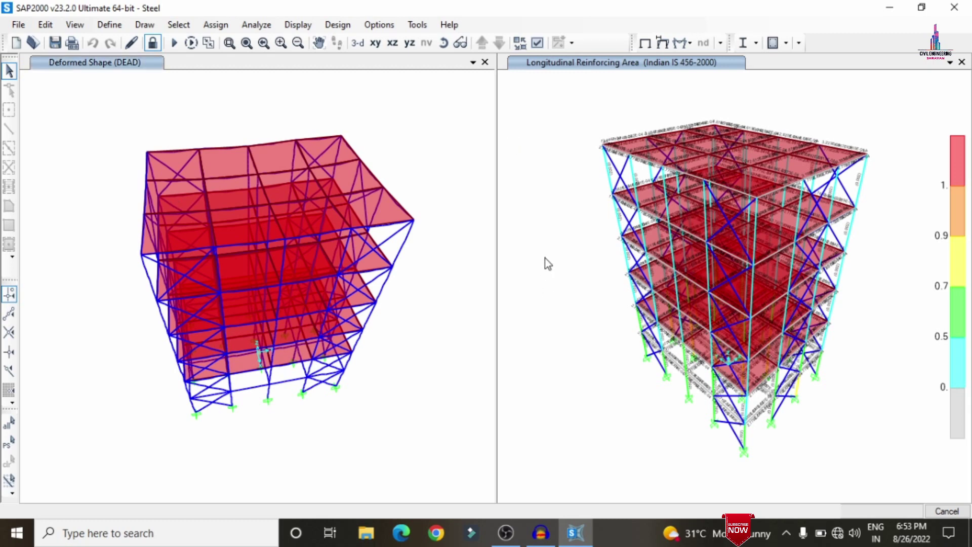
click(608, 177)
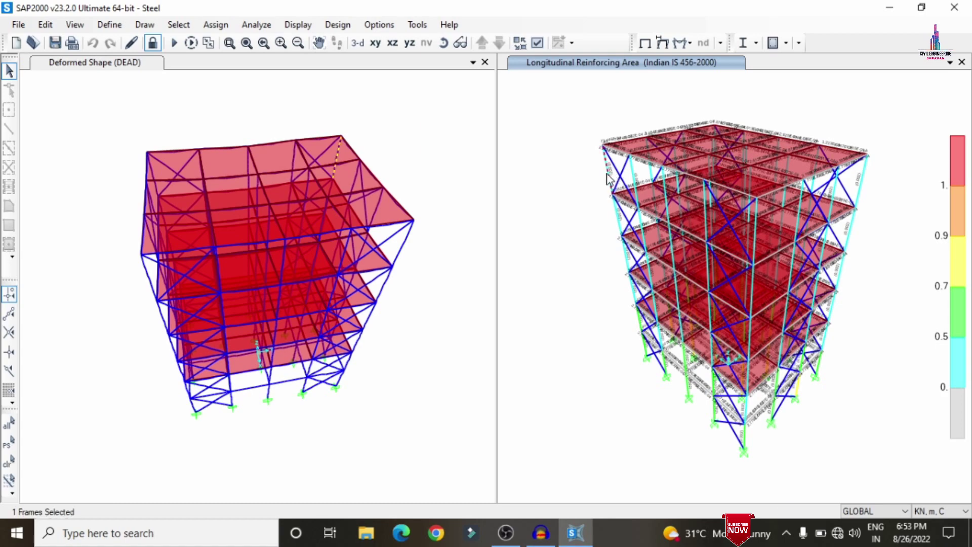
right_click(608, 177)
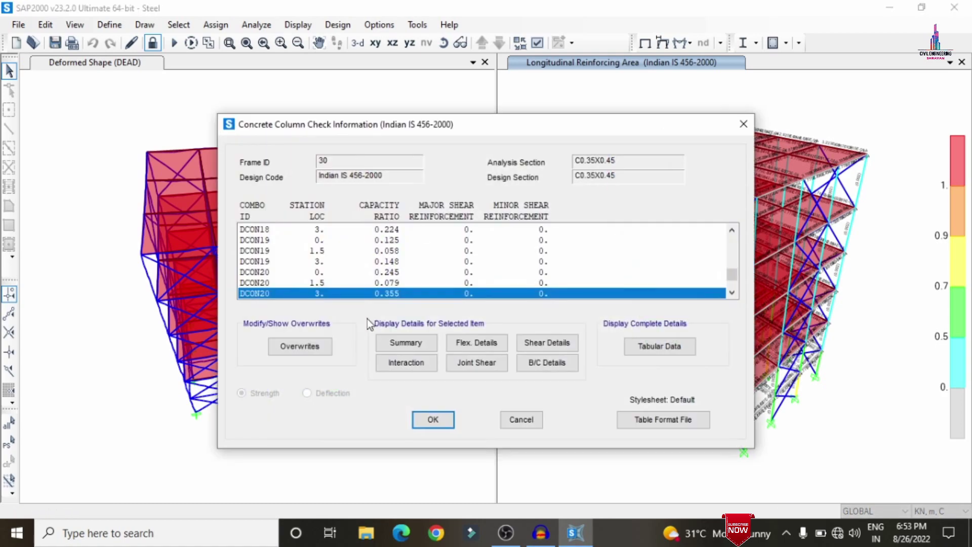
click(406, 342)
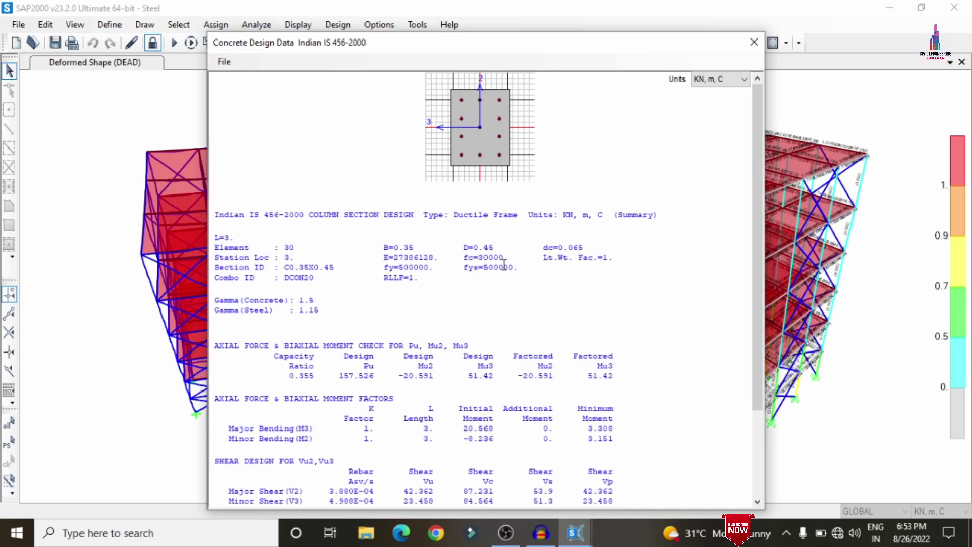
scroll(507, 271, down, 4)
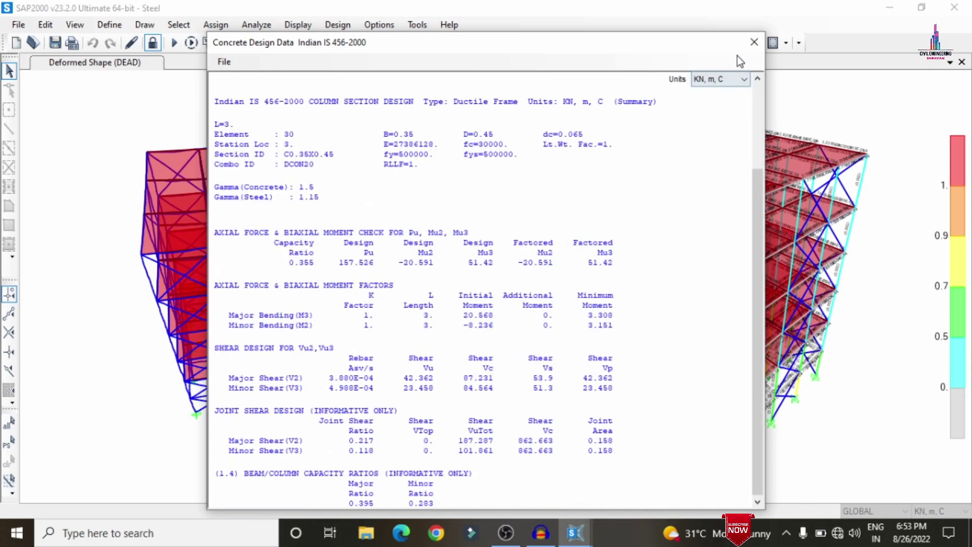
click(754, 42)
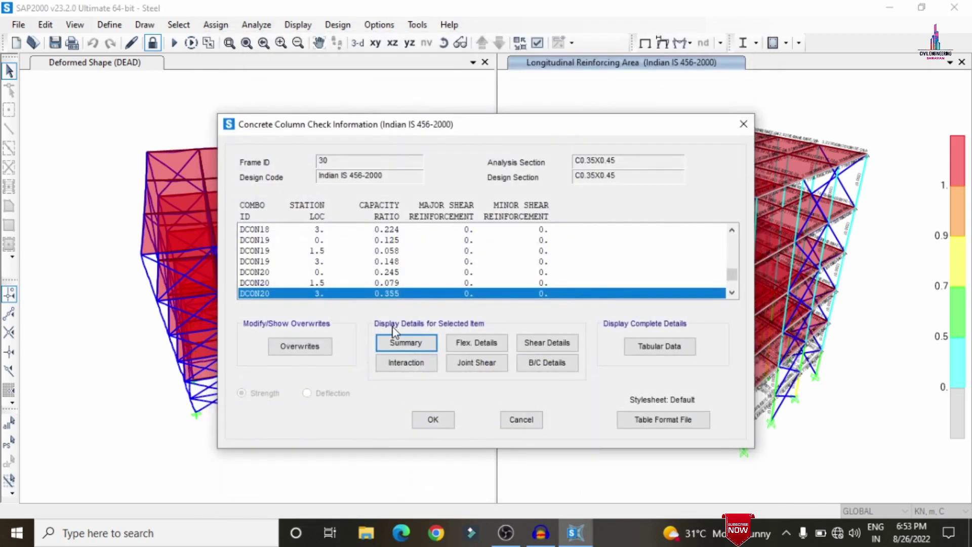
click(481, 344)
click(752, 39)
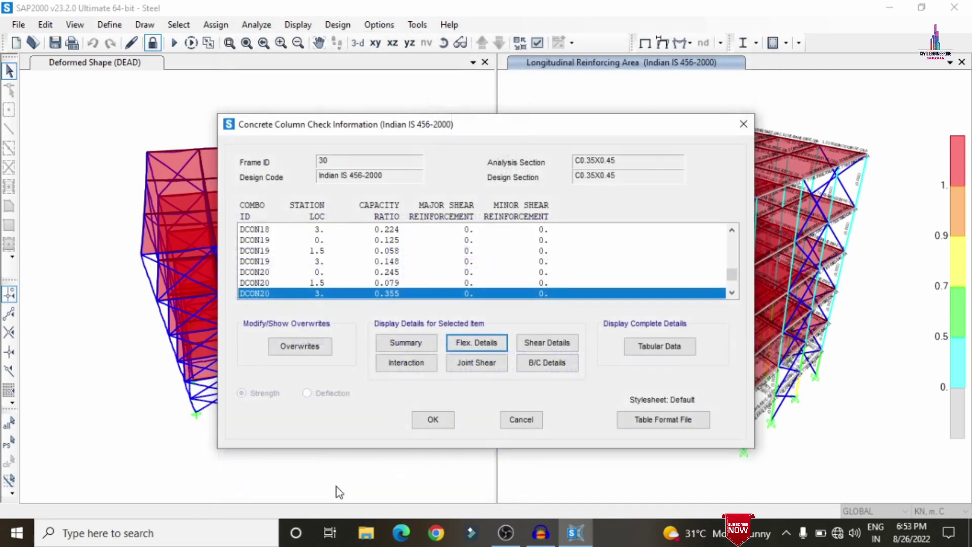
click(547, 342)
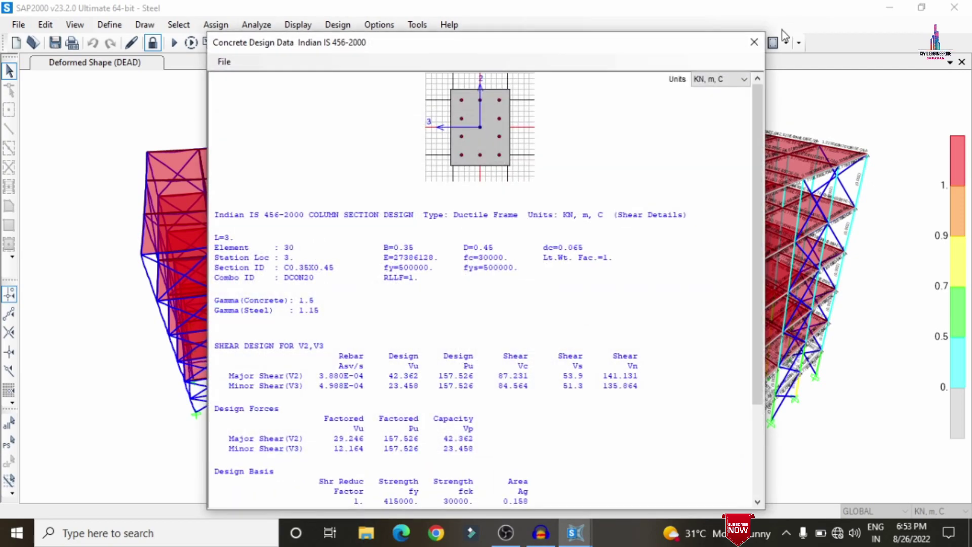
click(755, 42)
click(409, 364)
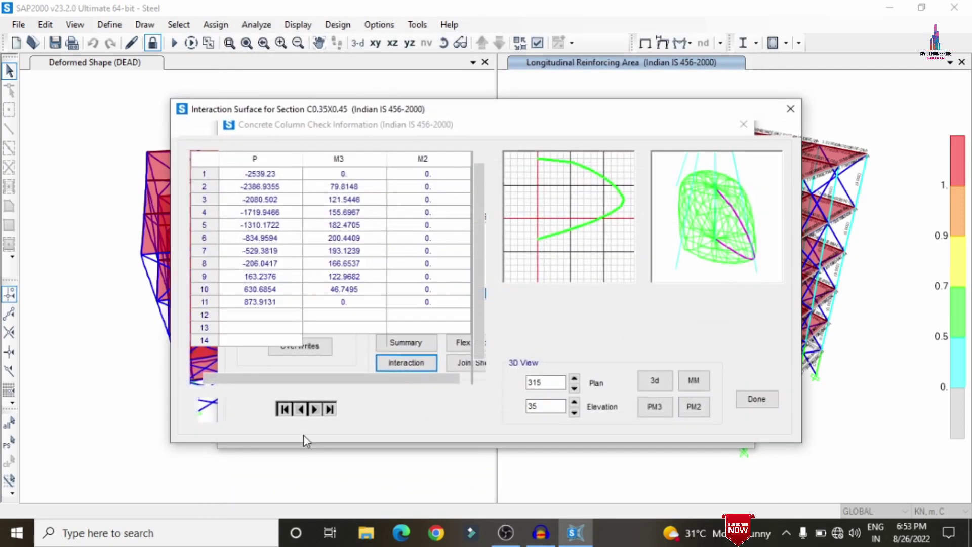
click(784, 112)
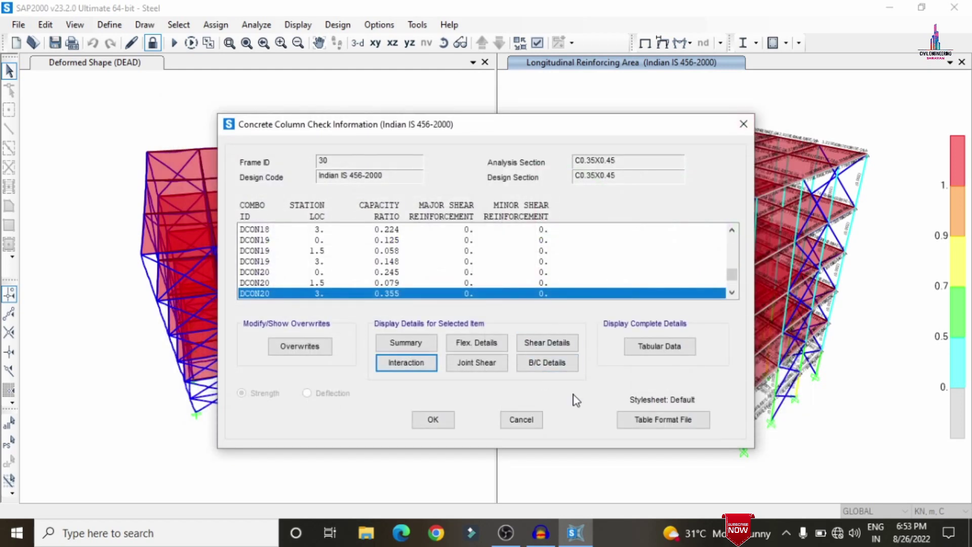
click(521, 420)
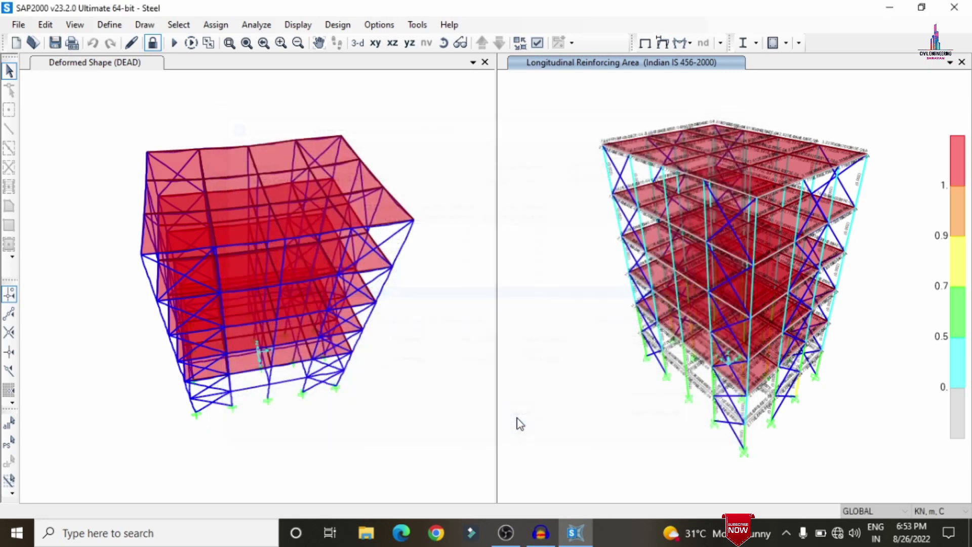
click(648, 159)
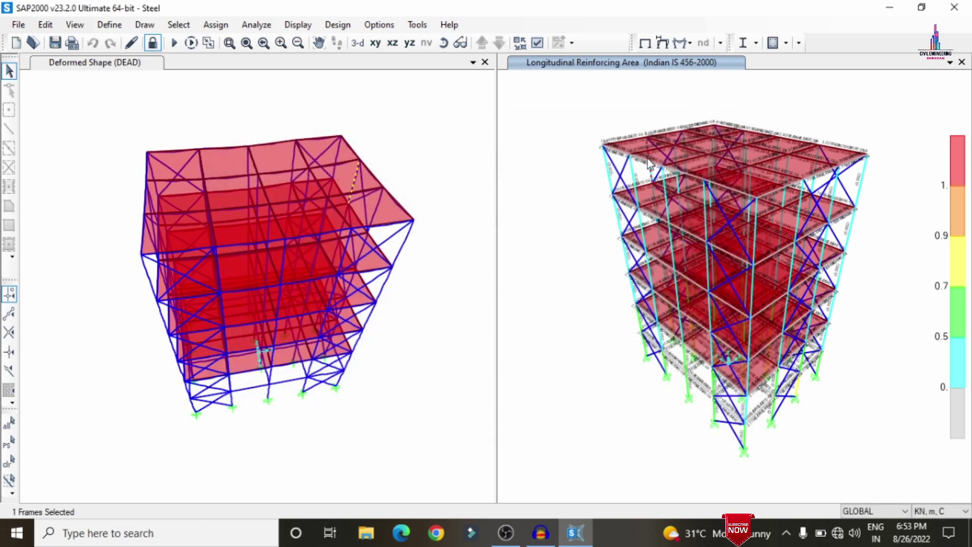
click(648, 159)
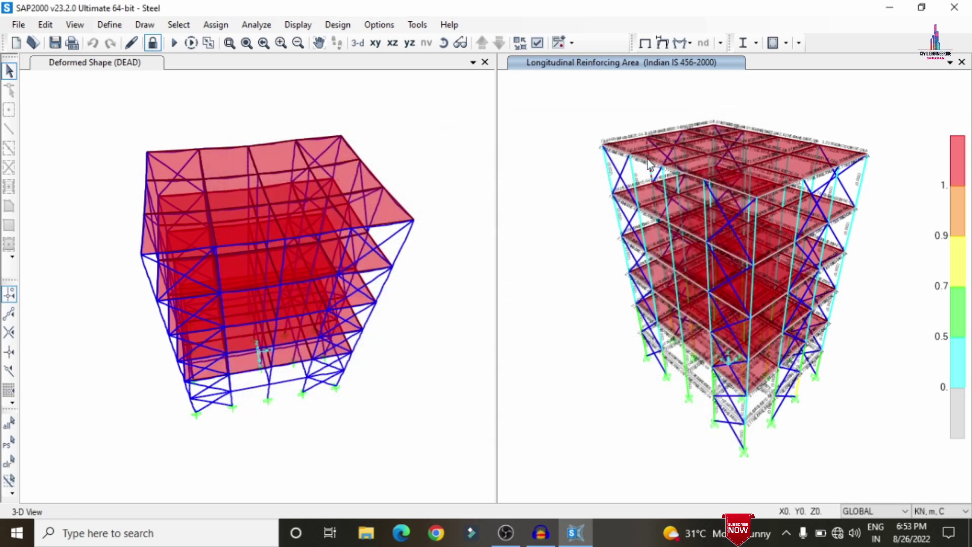
click(628, 141)
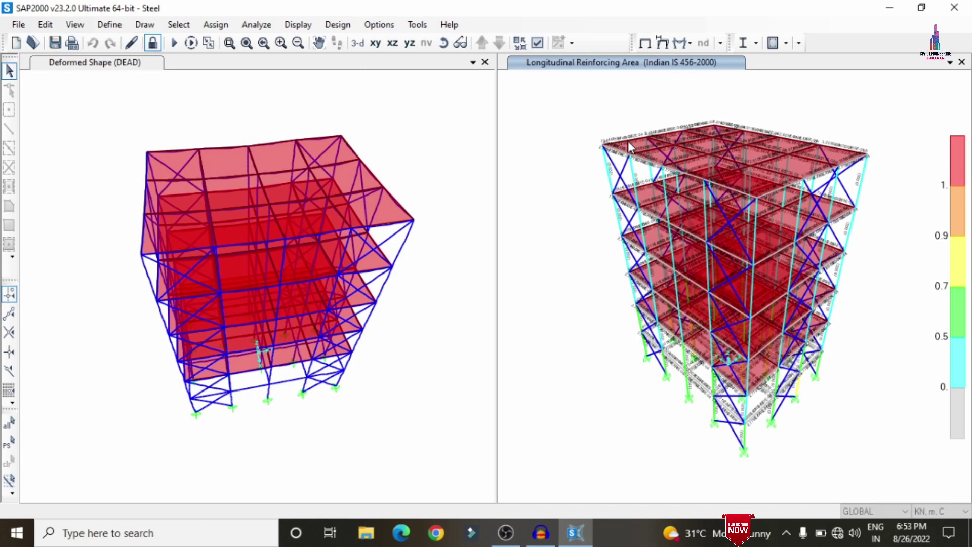
right_click(628, 141)
click(410, 348)
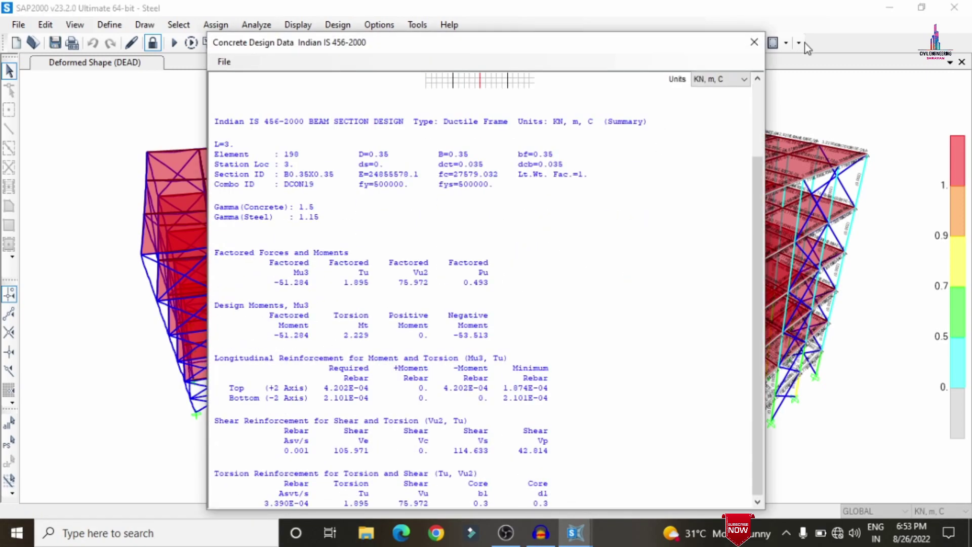
click(754, 42)
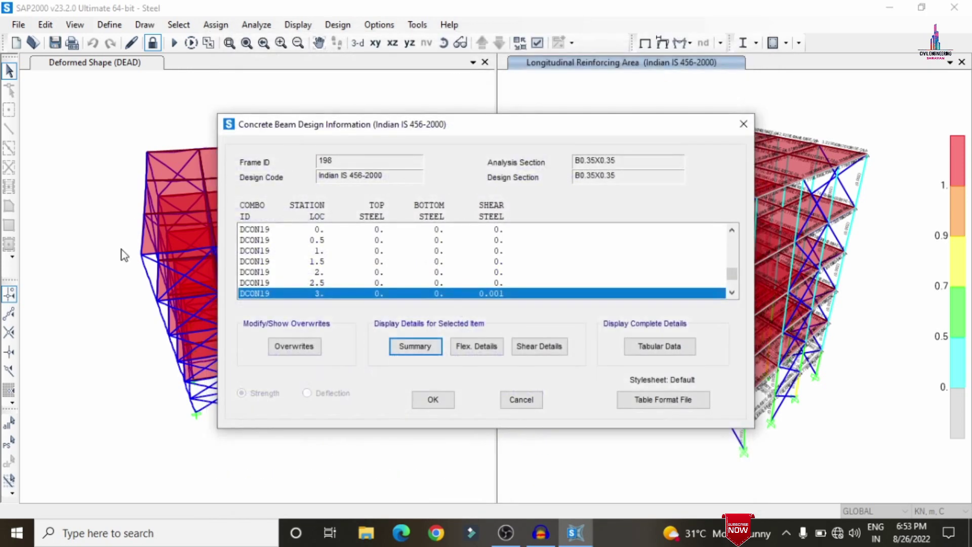
click(503, 400)
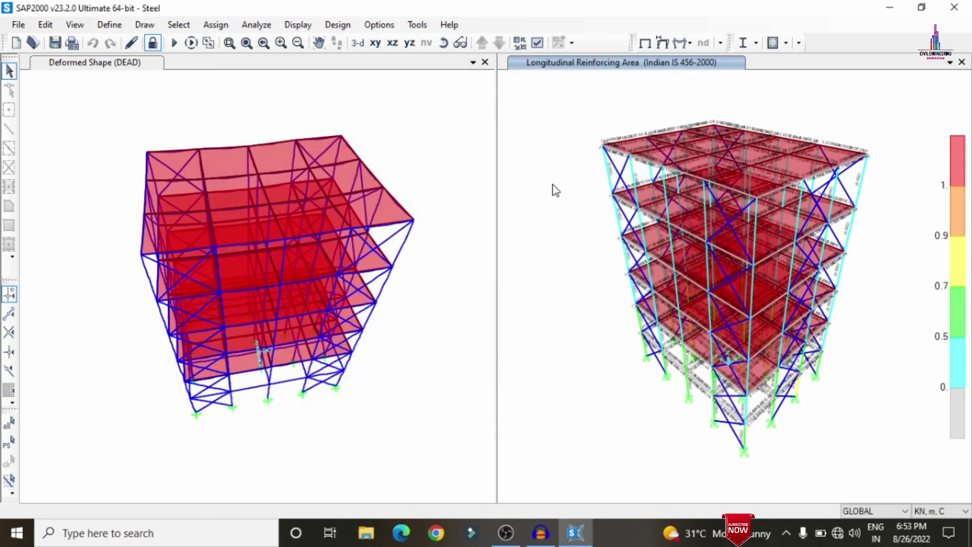
Set the steel frame design preferences code to Indian IS 800:2007.
click(324, 25)
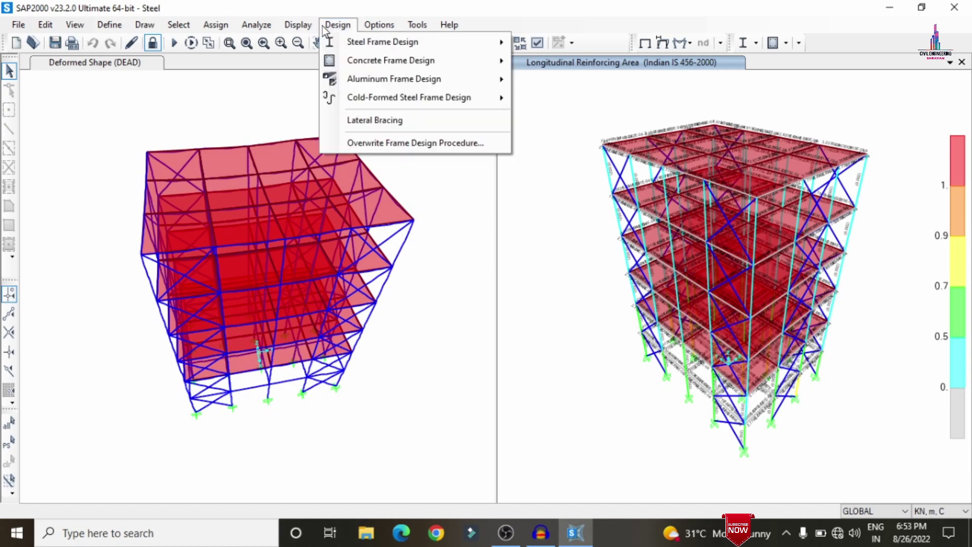
mouse_move(469, 46)
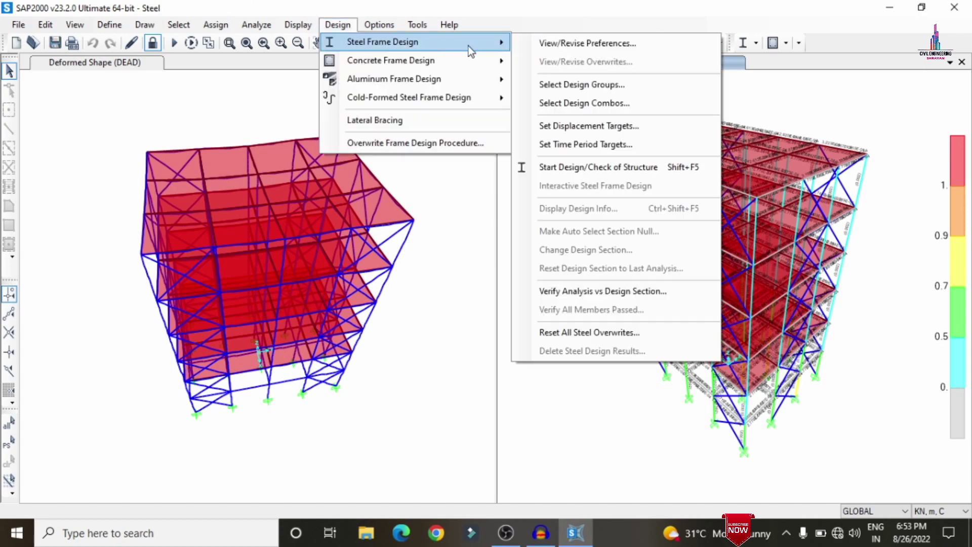
click(535, 43)
click(521, 108)
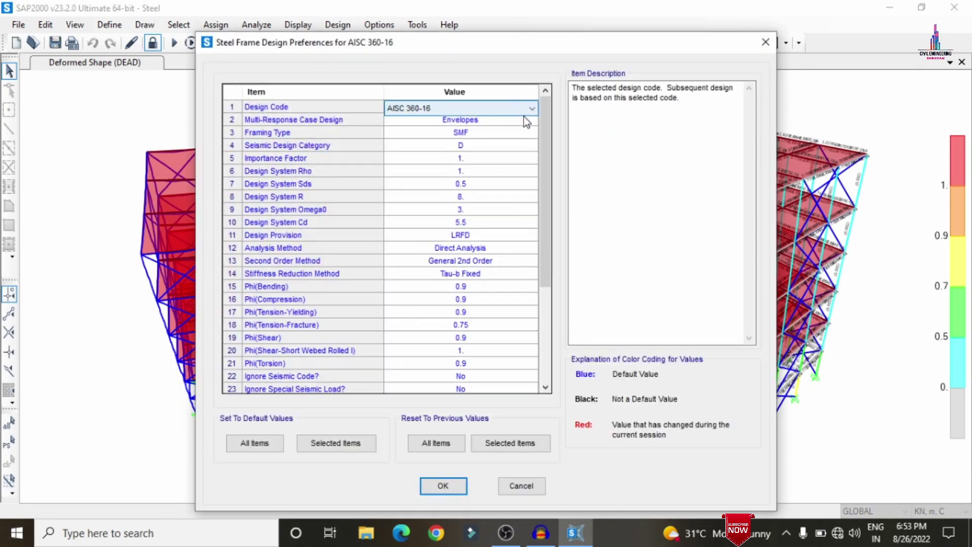
click(522, 114)
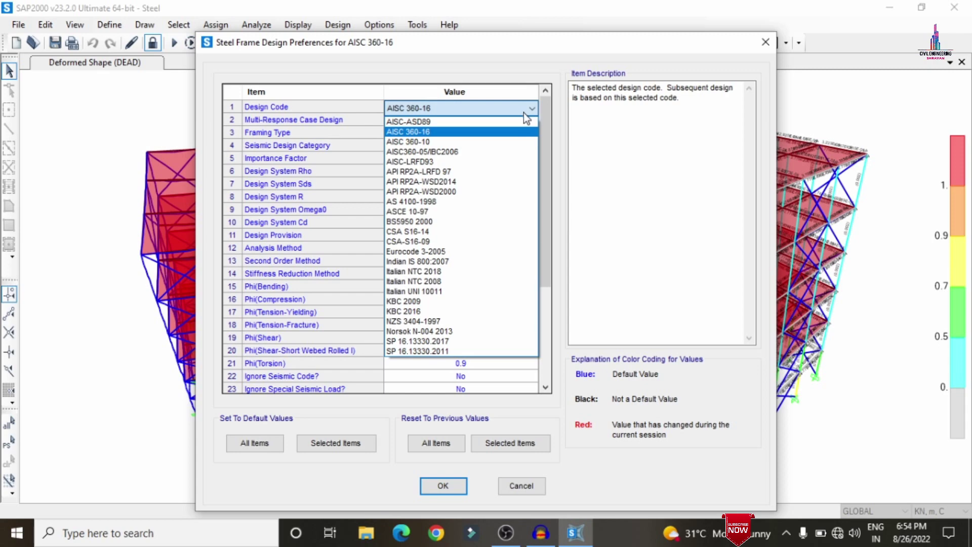
click(527, 142)
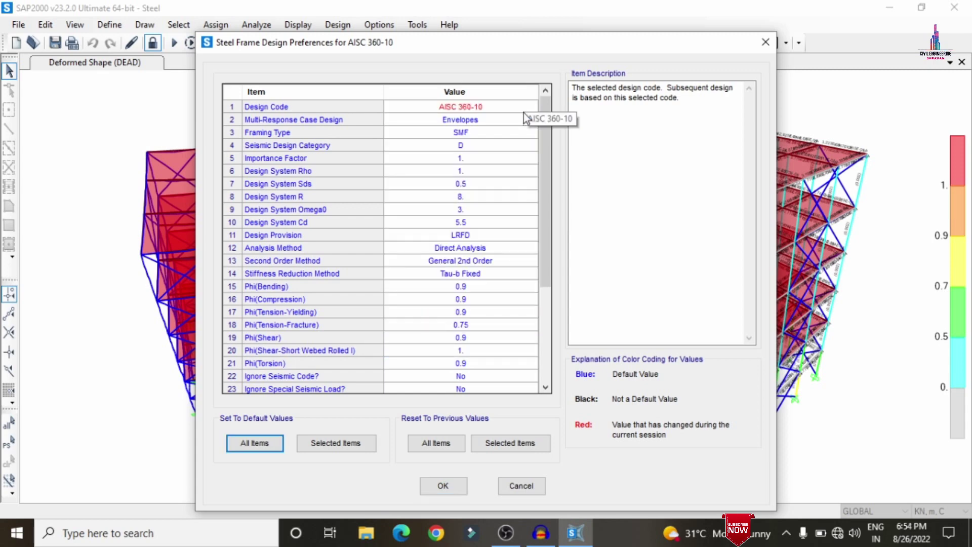
click(512, 108)
click(511, 109)
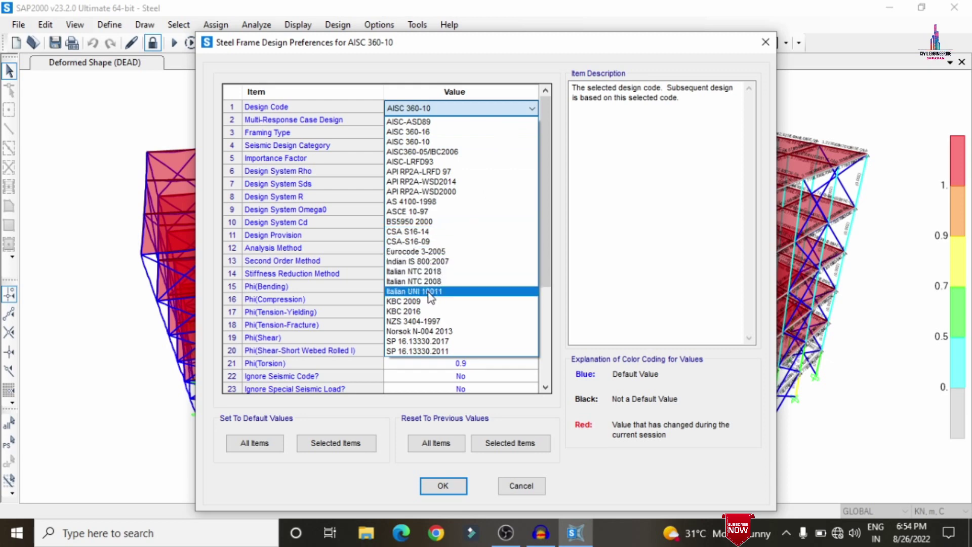
click(426, 262)
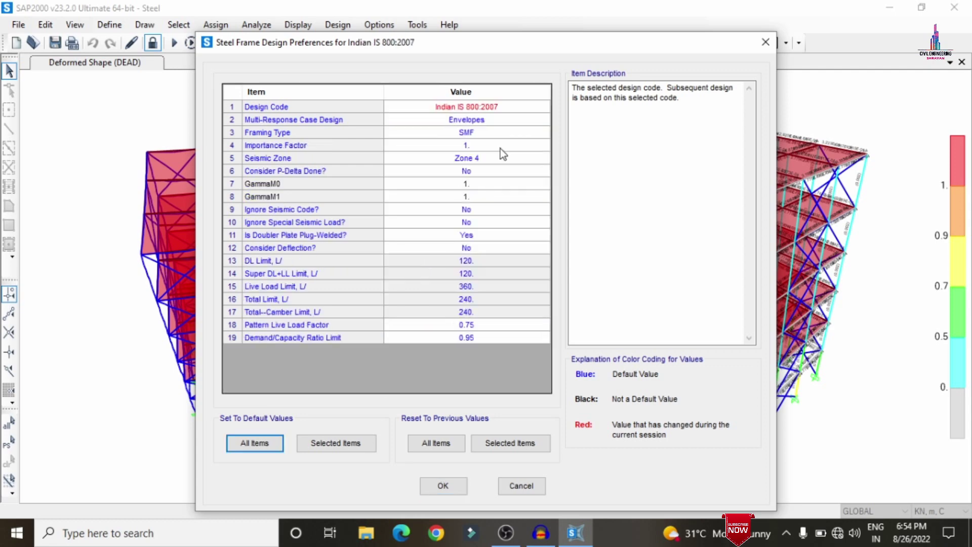
click(444, 486)
click(338, 25)
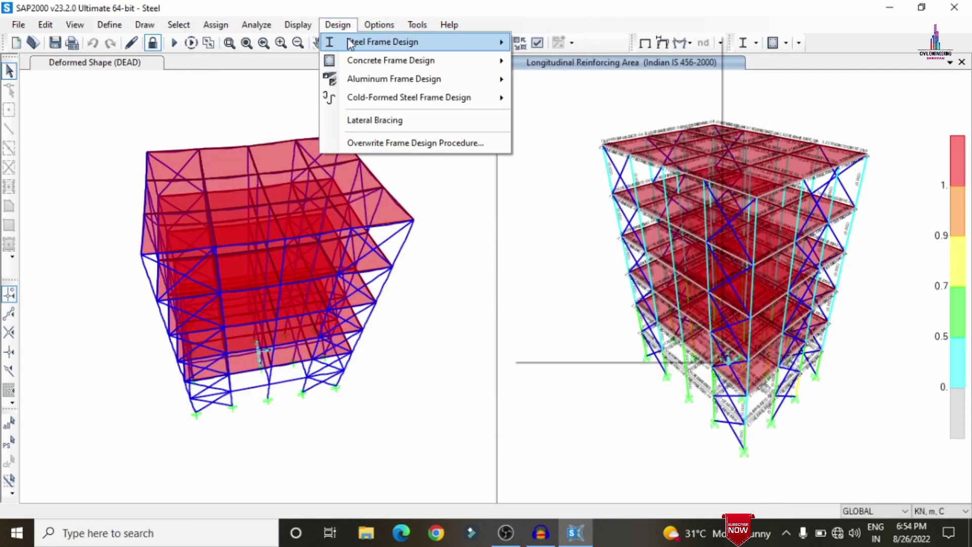
Run the IS 800:2007 steel design check and view stress details for brace 344 (ISWB300).
mouse_move(354, 41)
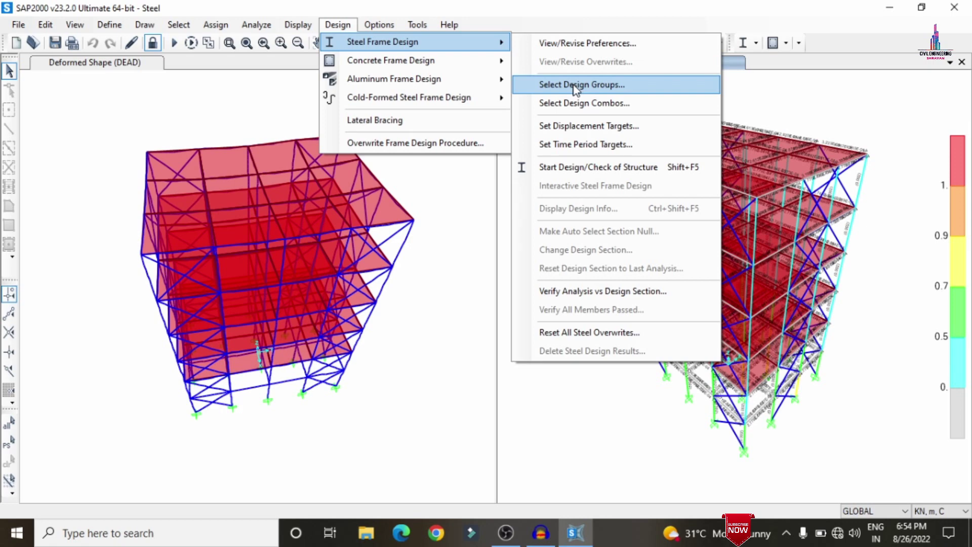
click(590, 167)
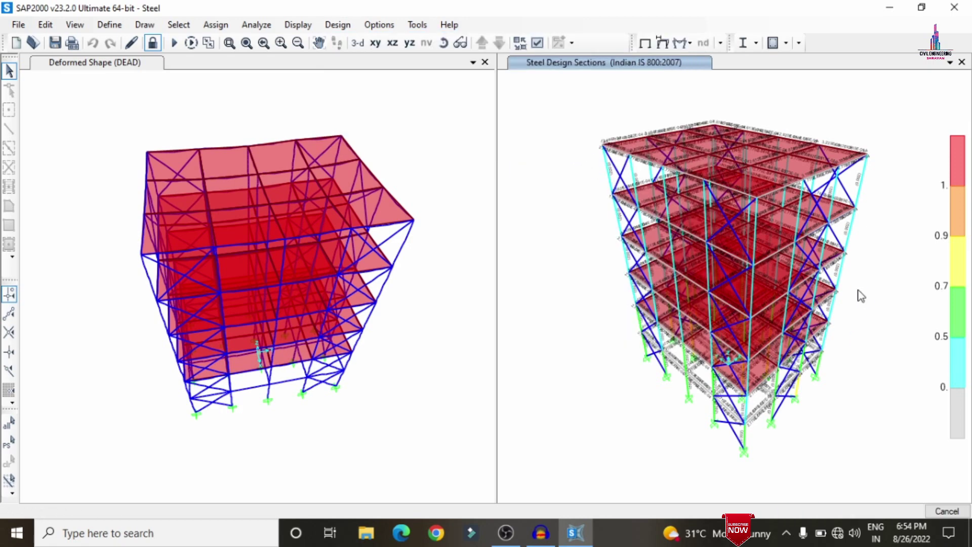
right_click(627, 177)
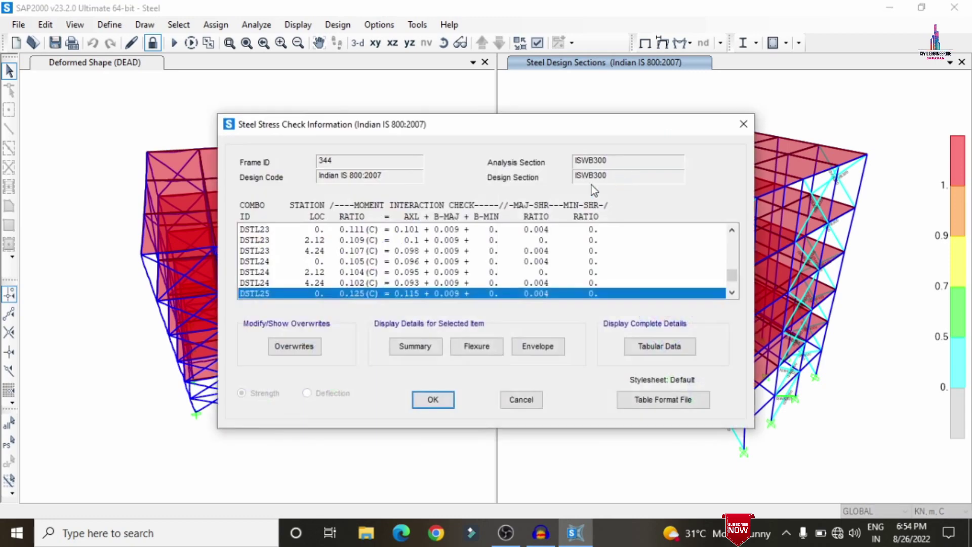
click(428, 346)
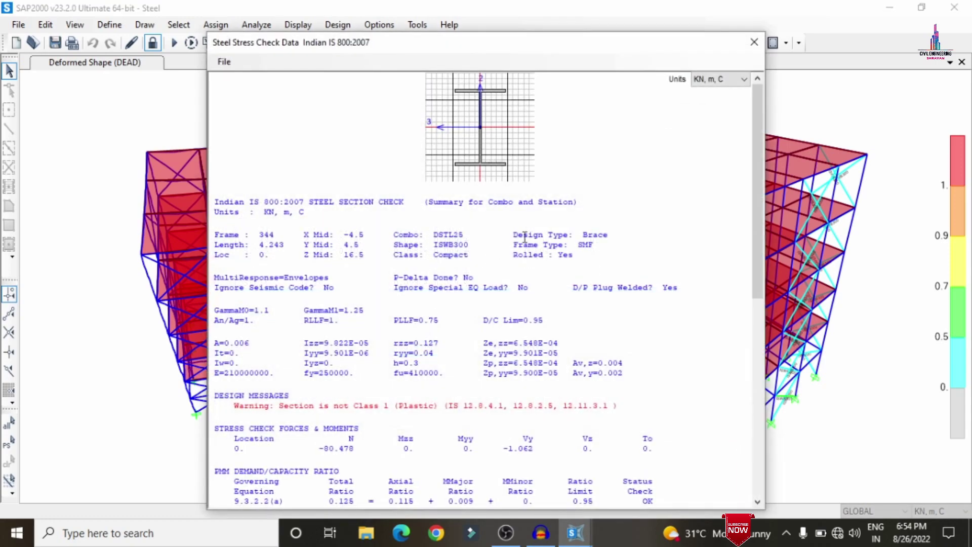
scroll(525, 236, down, 5)
scroll(527, 234, down, 10)
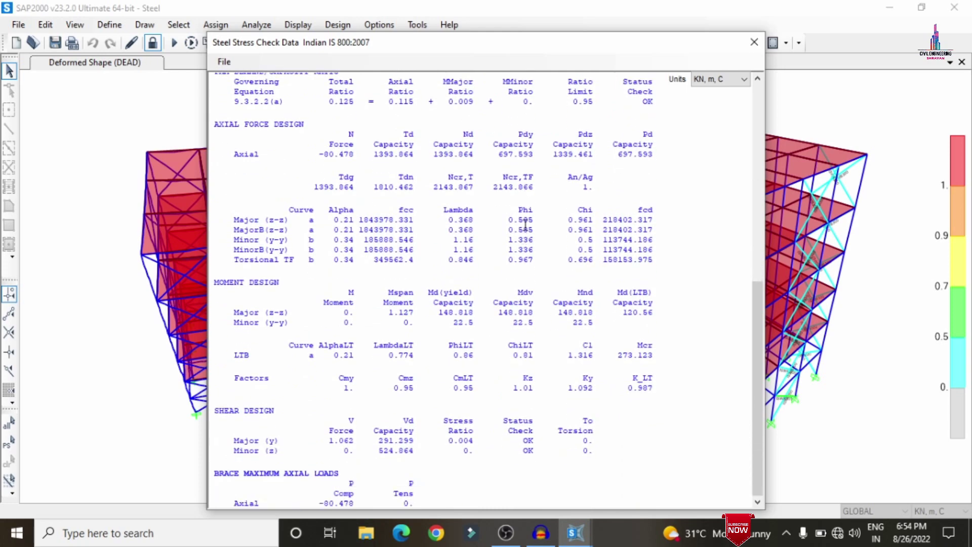
scroll(525, 224, up, 15)
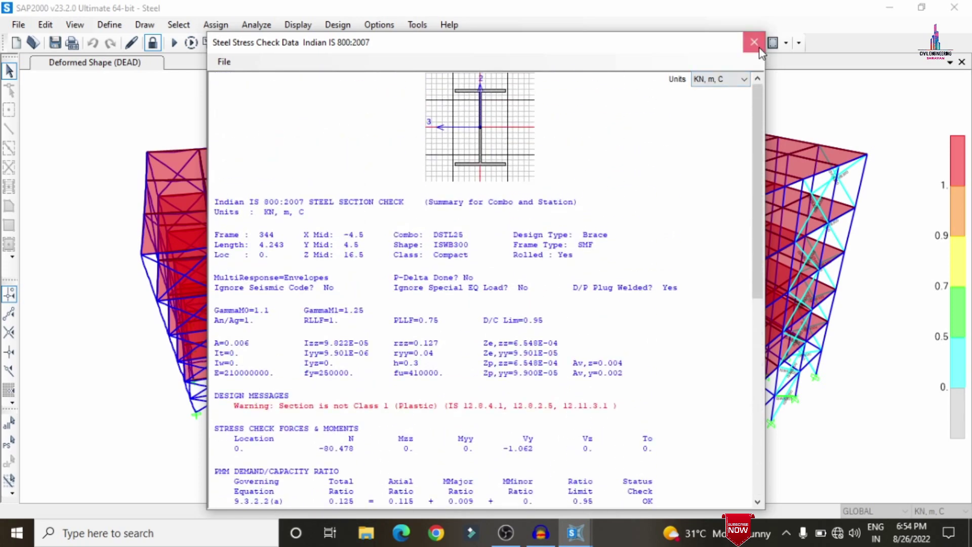
click(754, 42)
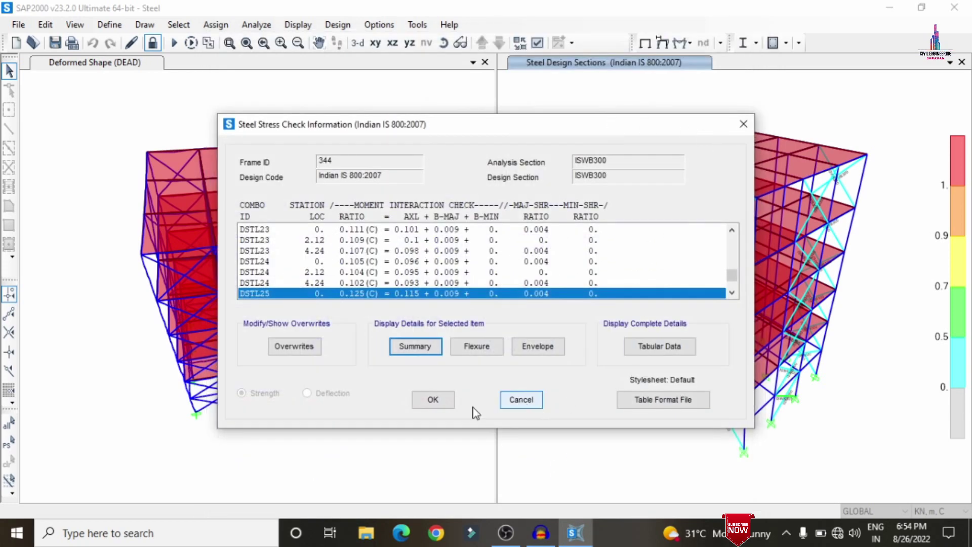
click(521, 399)
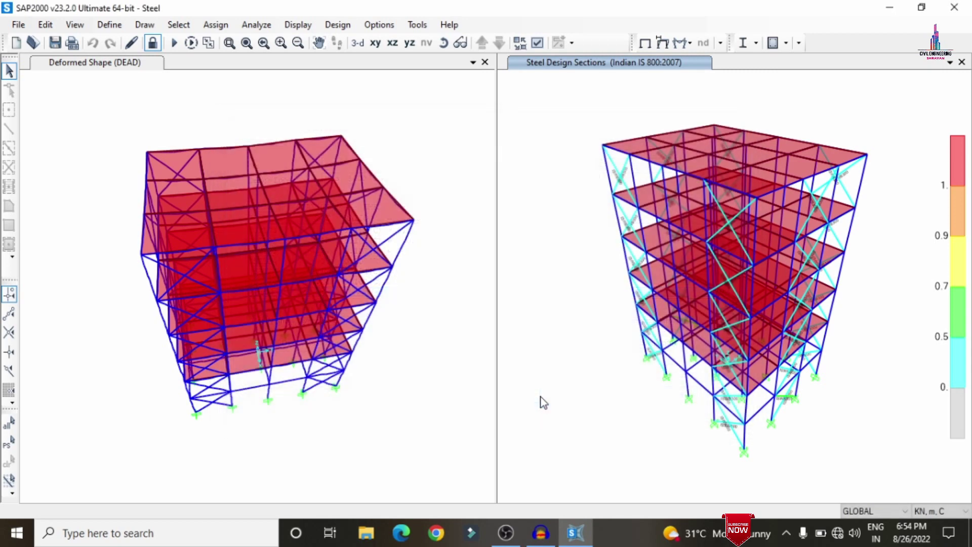